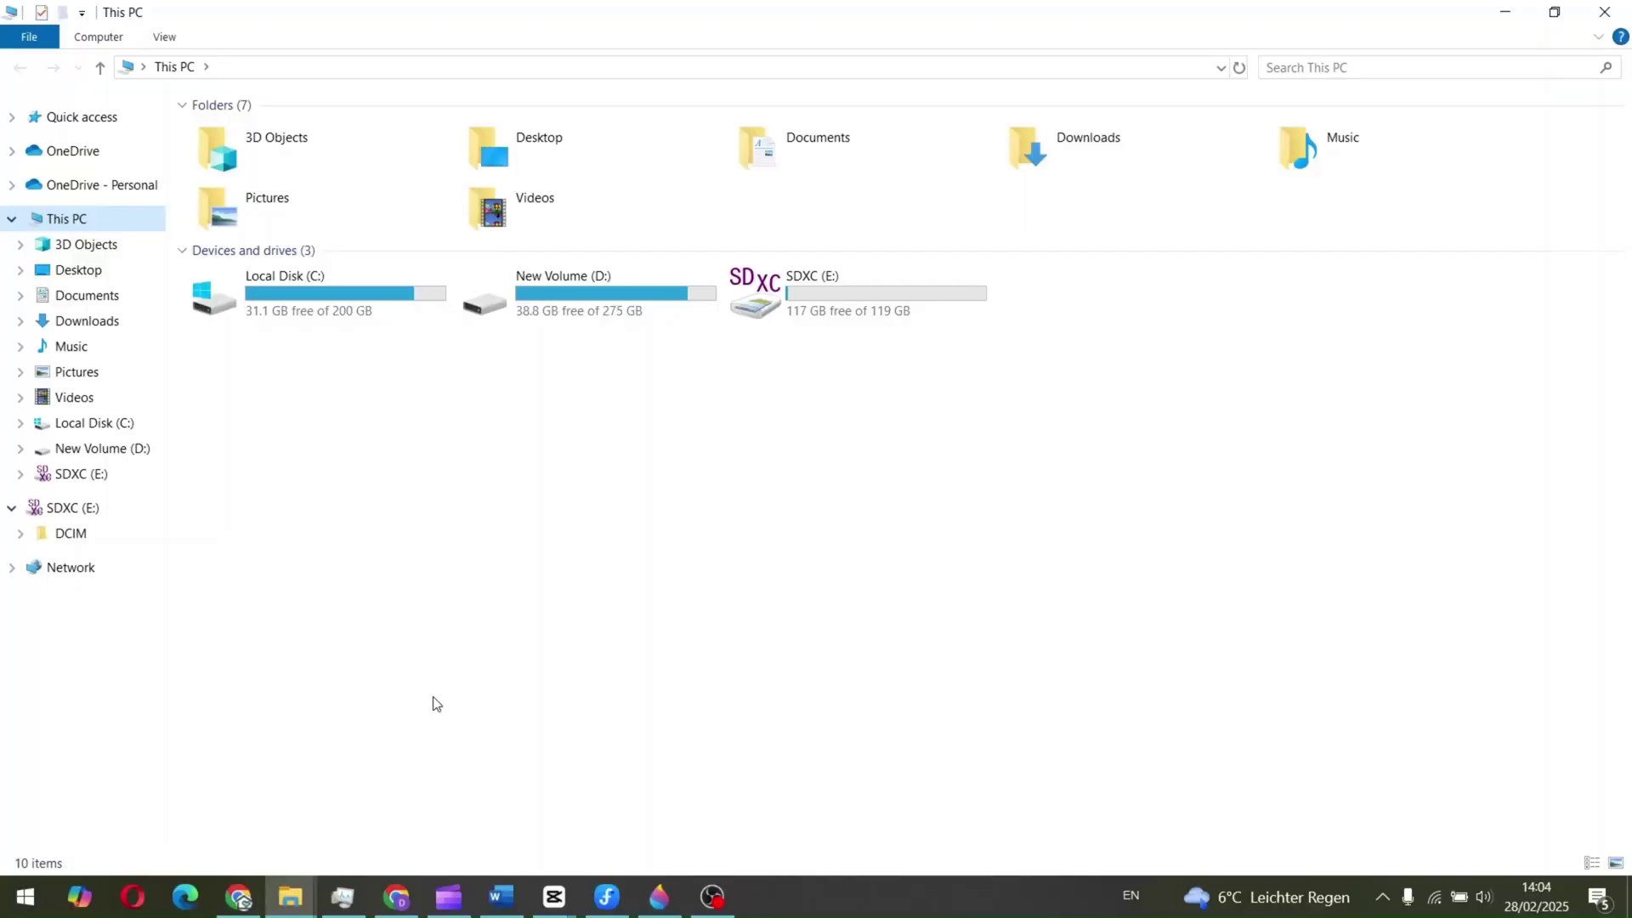
Maximize the USB Drive (F:) window and open the drive's Properties.
{"action": "double_click", "coordinate": [761, 24]}
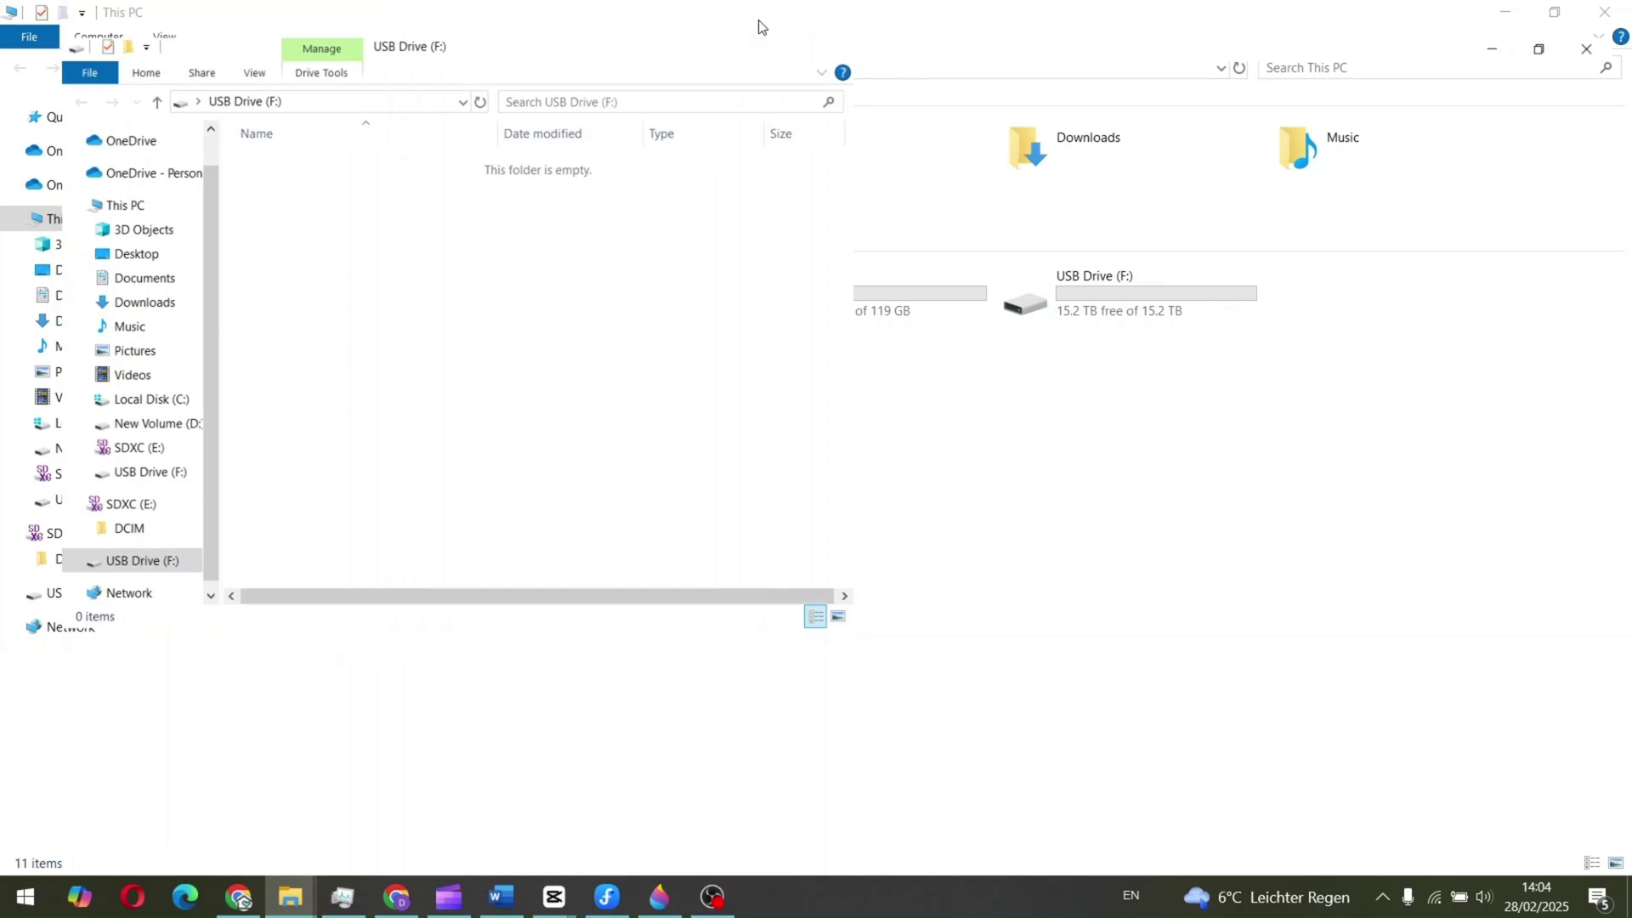
{"action": "right_click", "coordinate": [122, 600]}
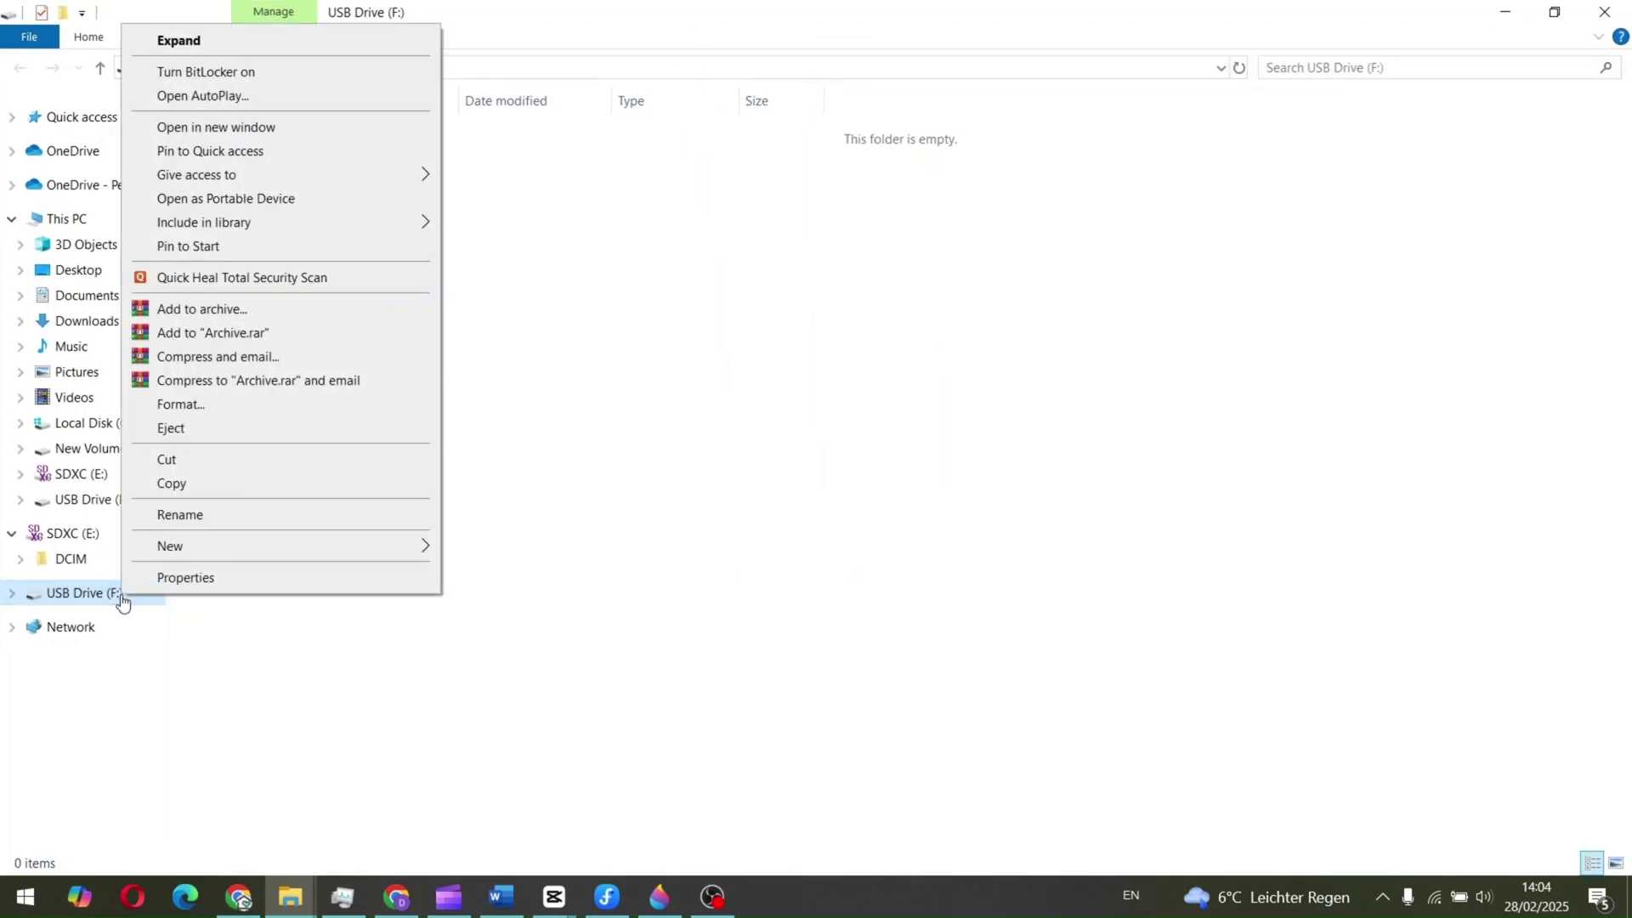
{"action": "left_click", "coordinate": [172, 577]}
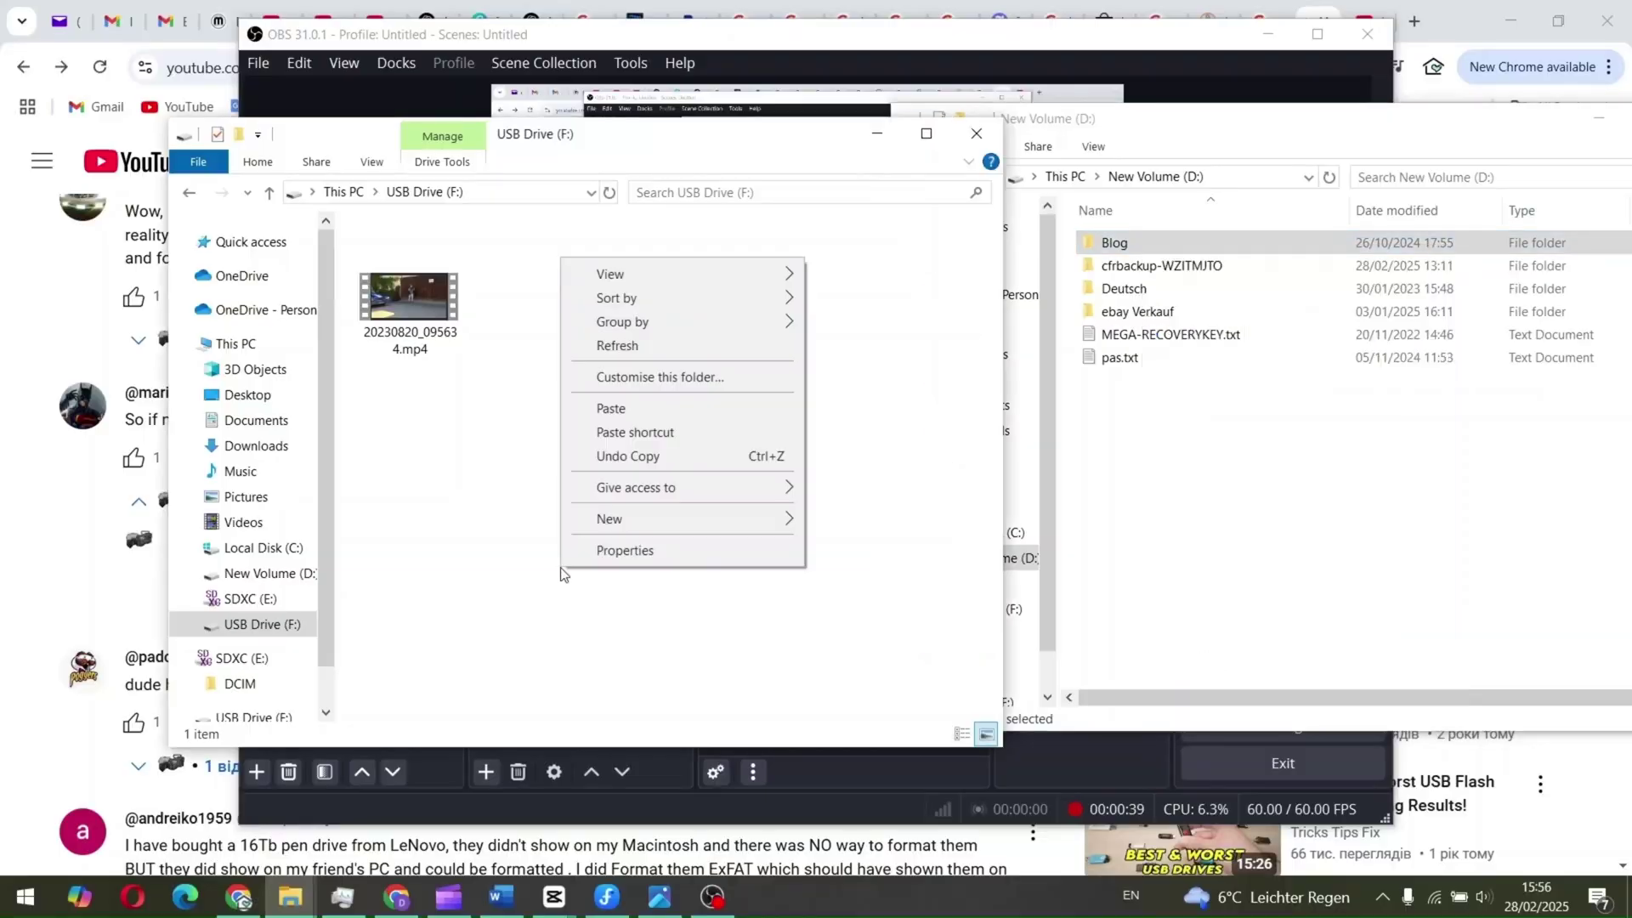
Expand the copy dialog to show more details while the Blog folder copies.
{"action": "left_click", "coordinate": [618, 360]}
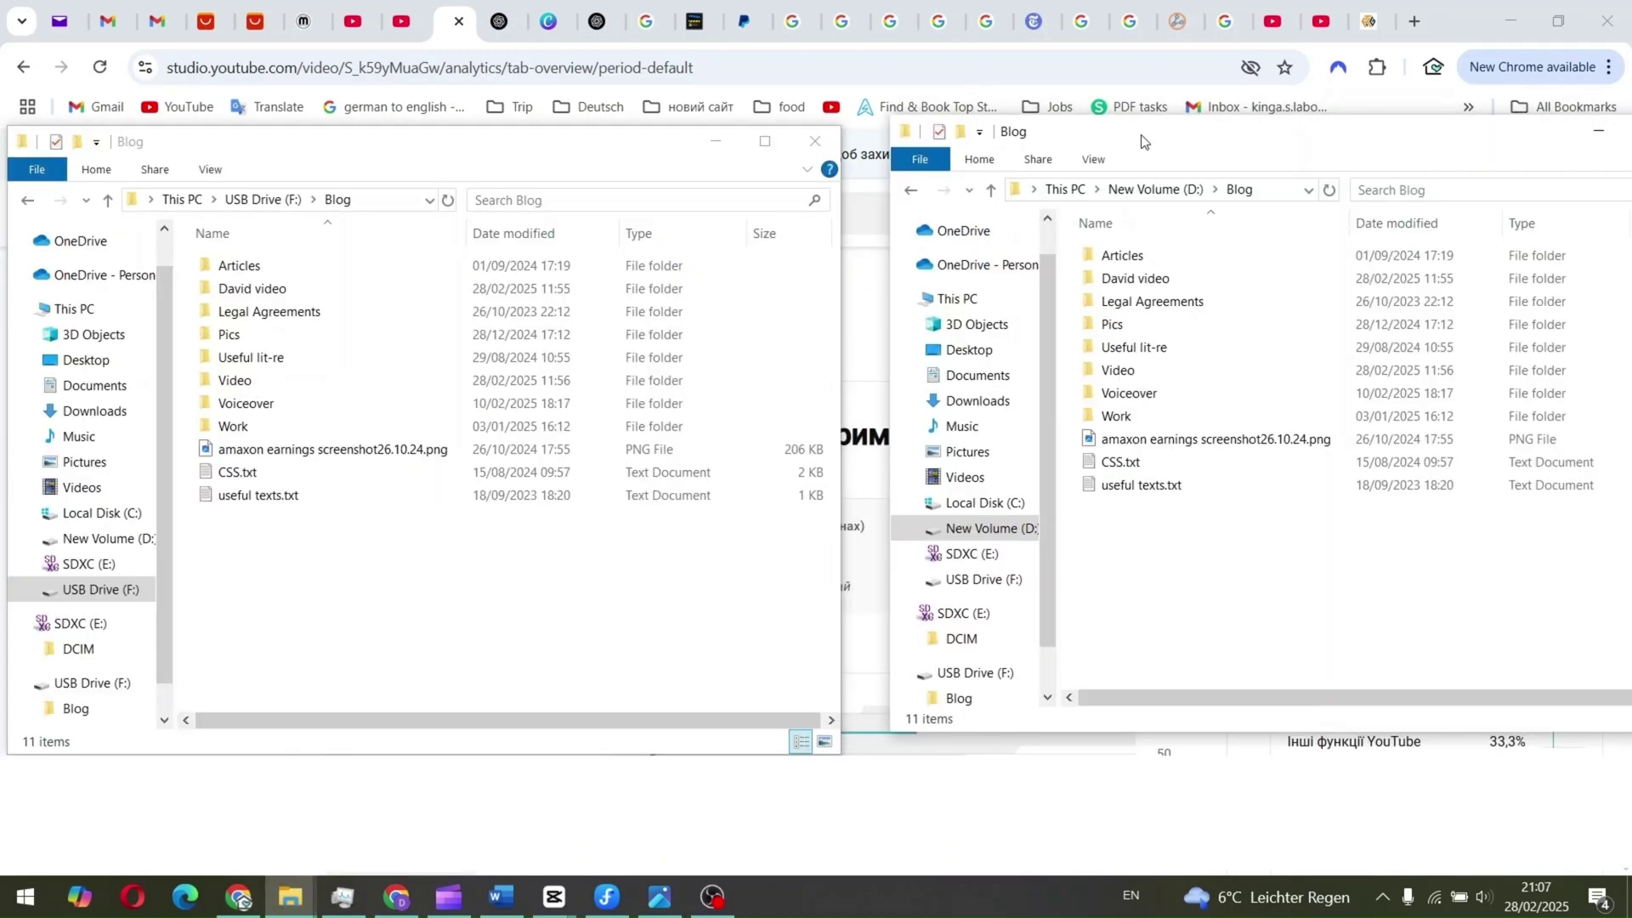
Open the Articles and then the David video folders on both drives side by side.
{"action": "mouse_move", "coordinate": [1143, 141]}
{"action": "left_mouse_down"}
{"action": "mouse_move", "coordinate": [1088, 162]}
{"action": "mouse_move", "coordinate": [910, 149]}
{"action": "mouse_move", "coordinate": [1092, 153]}
{"action": "left_mouse_up"}
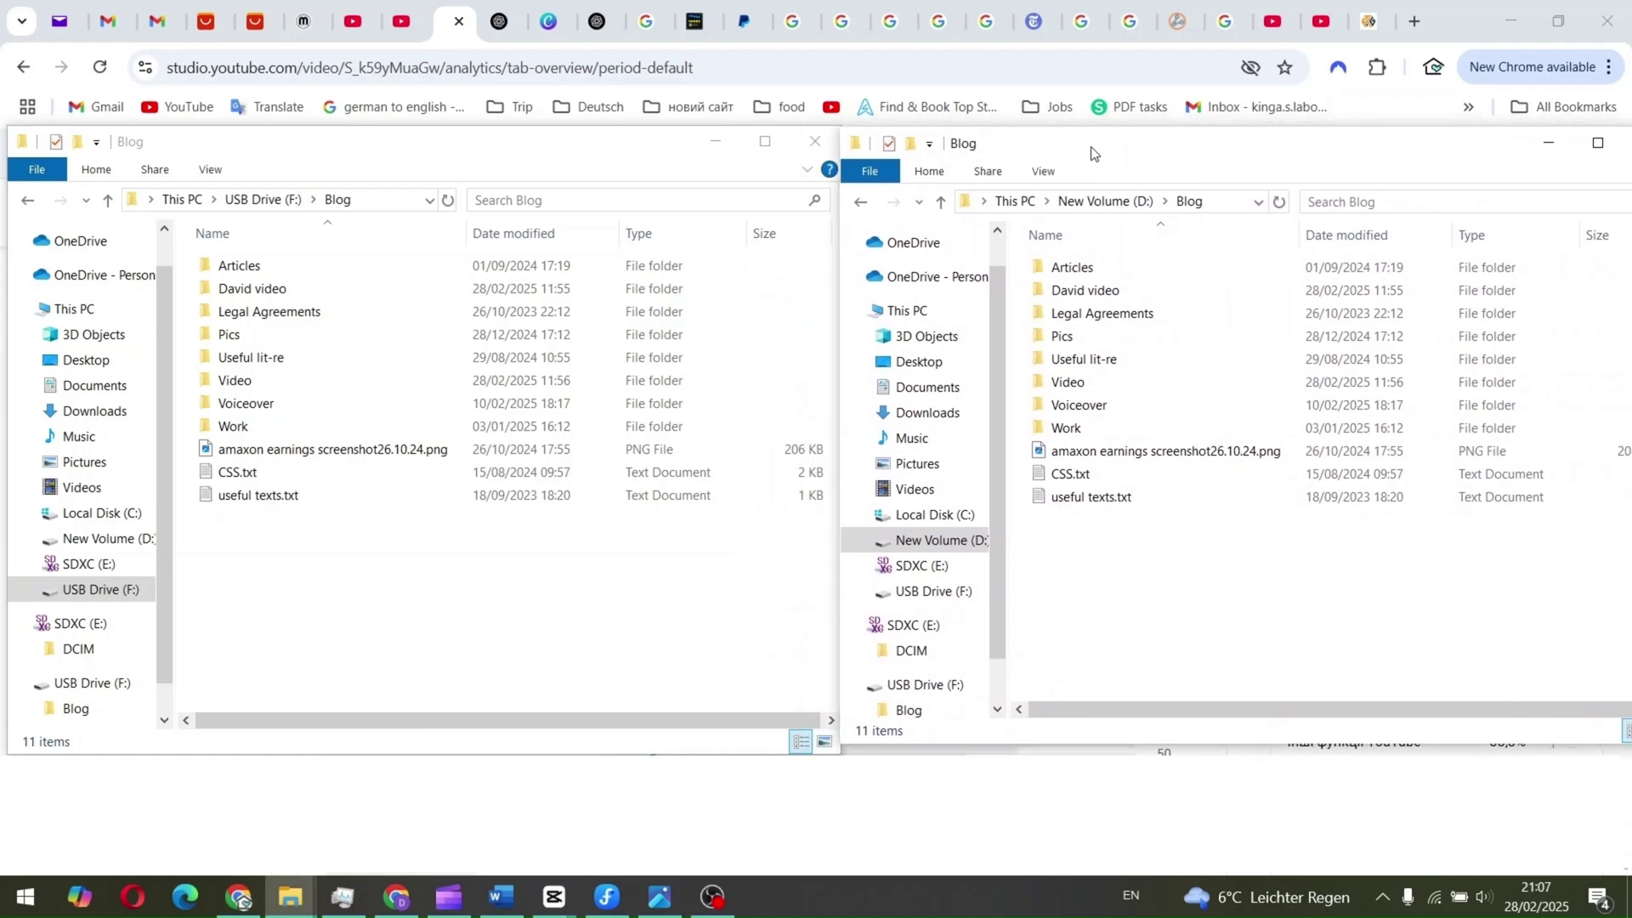
{"action": "left_click", "coordinate": [232, 270]}
{"action": "double_click", "coordinate": [233, 270]}
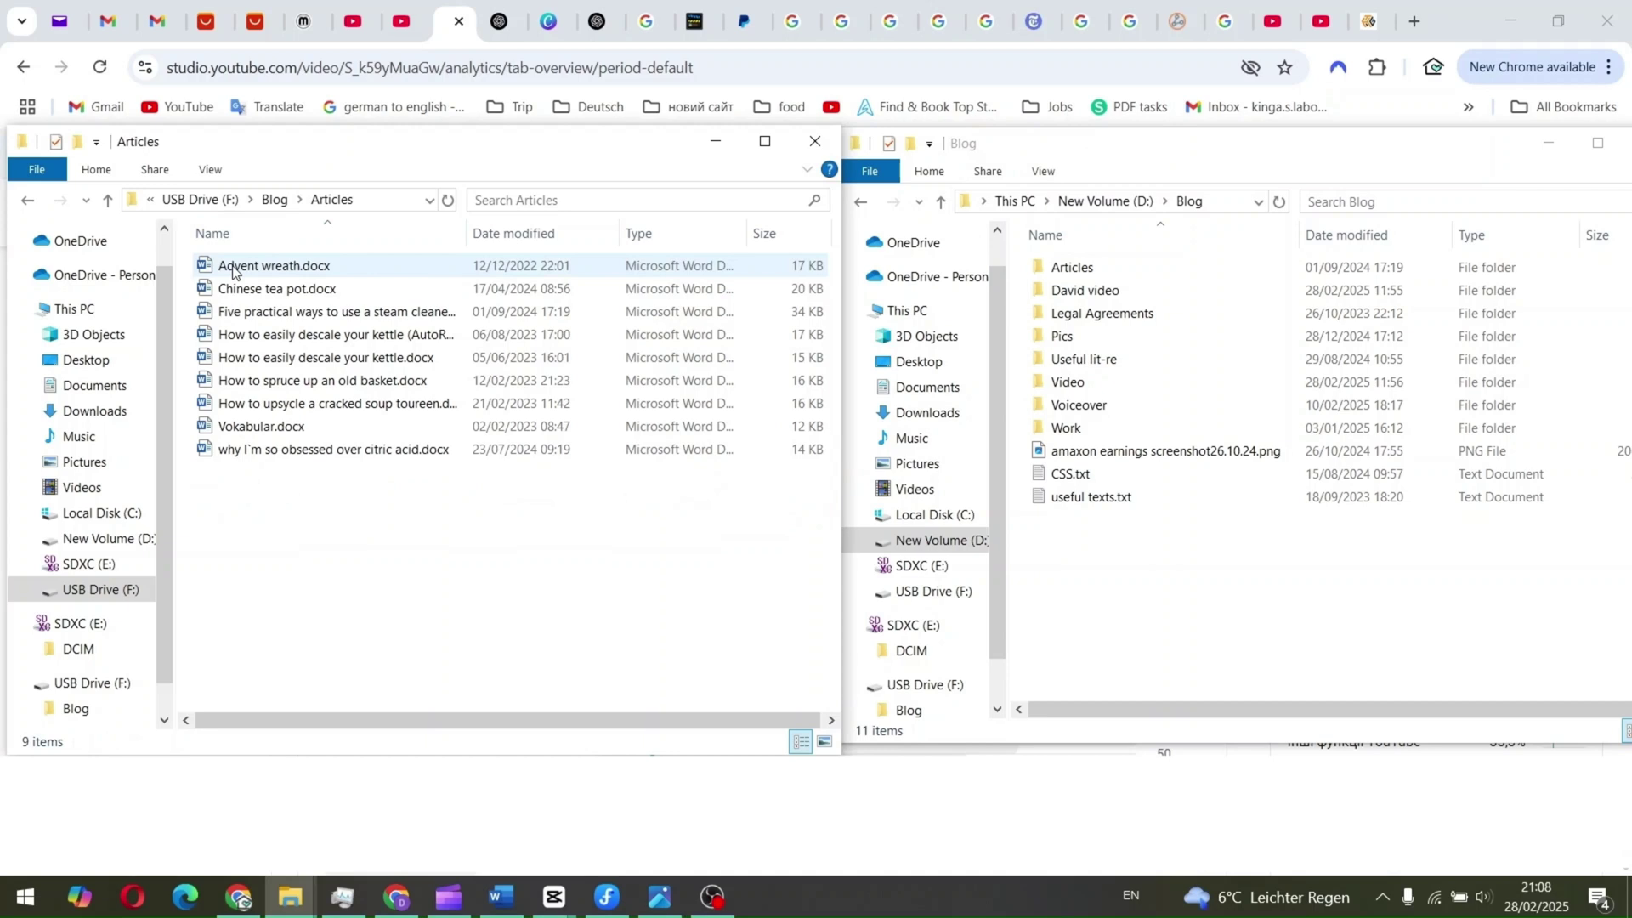
{"action": "double_click", "coordinate": [1071, 268]}
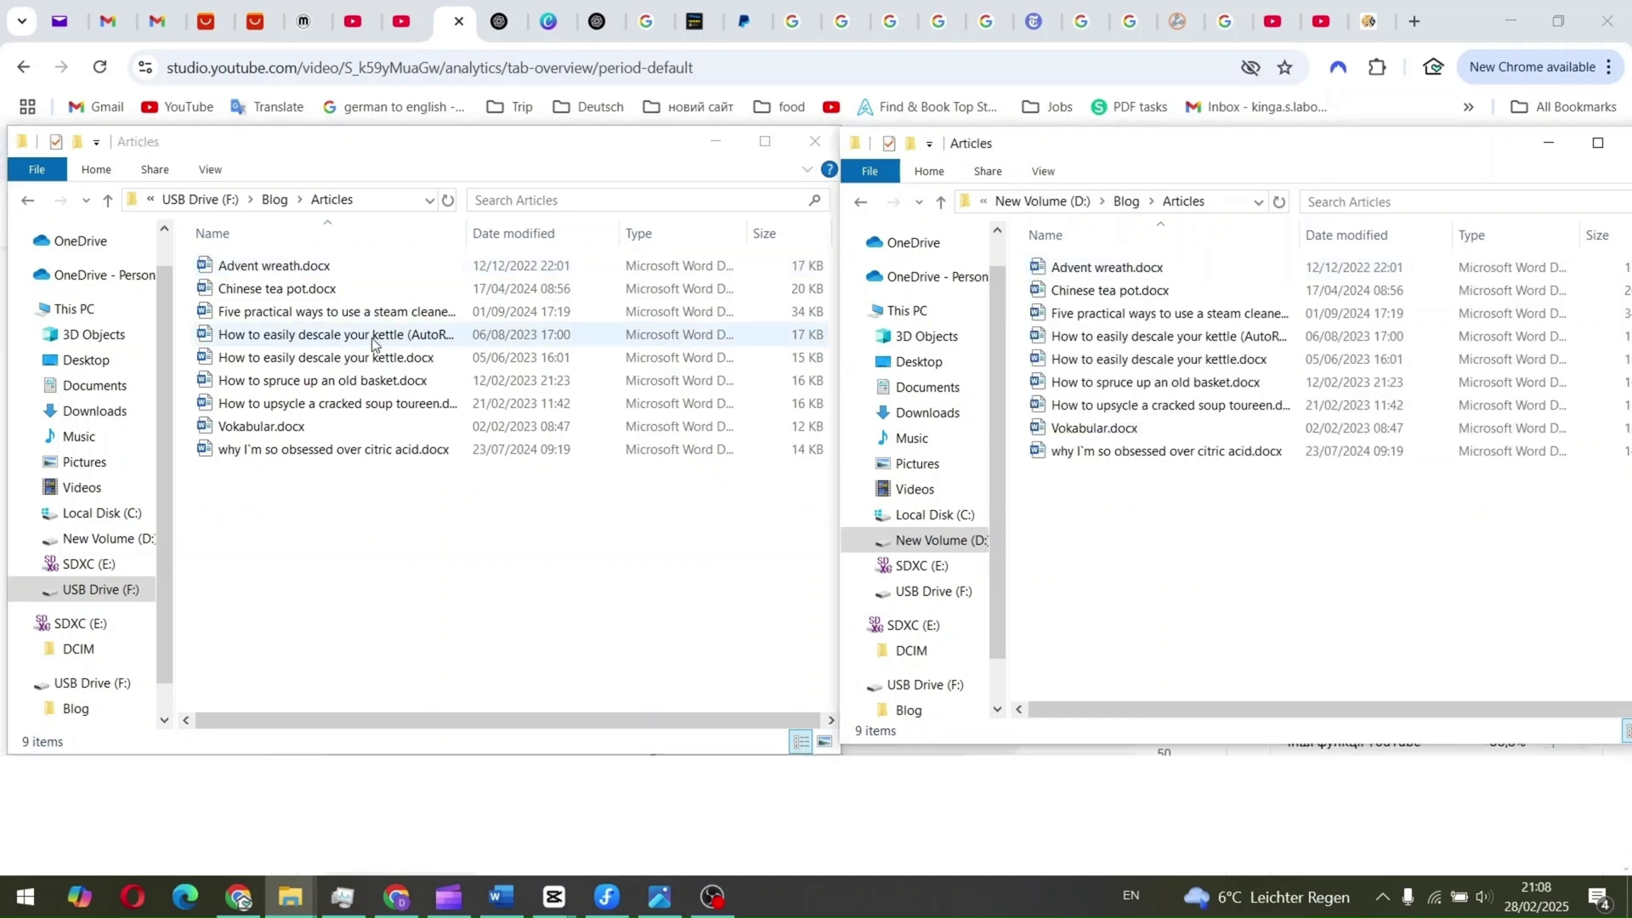
{"action": "left_click", "coordinate": [27, 201]}
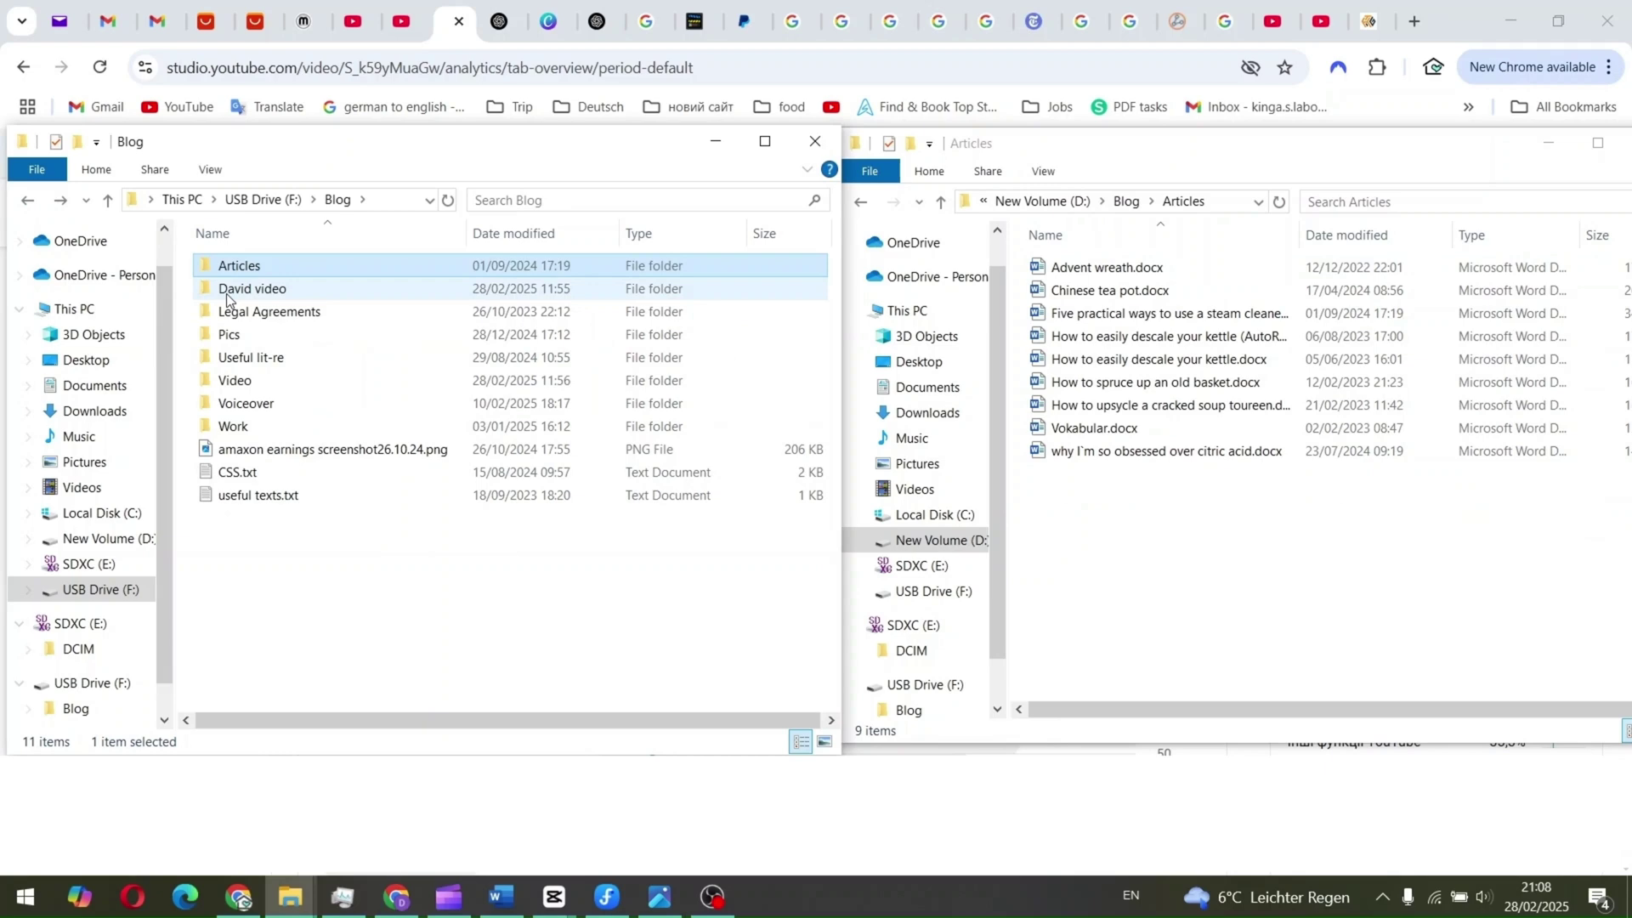
{"action": "double_click", "coordinate": [233, 291]}
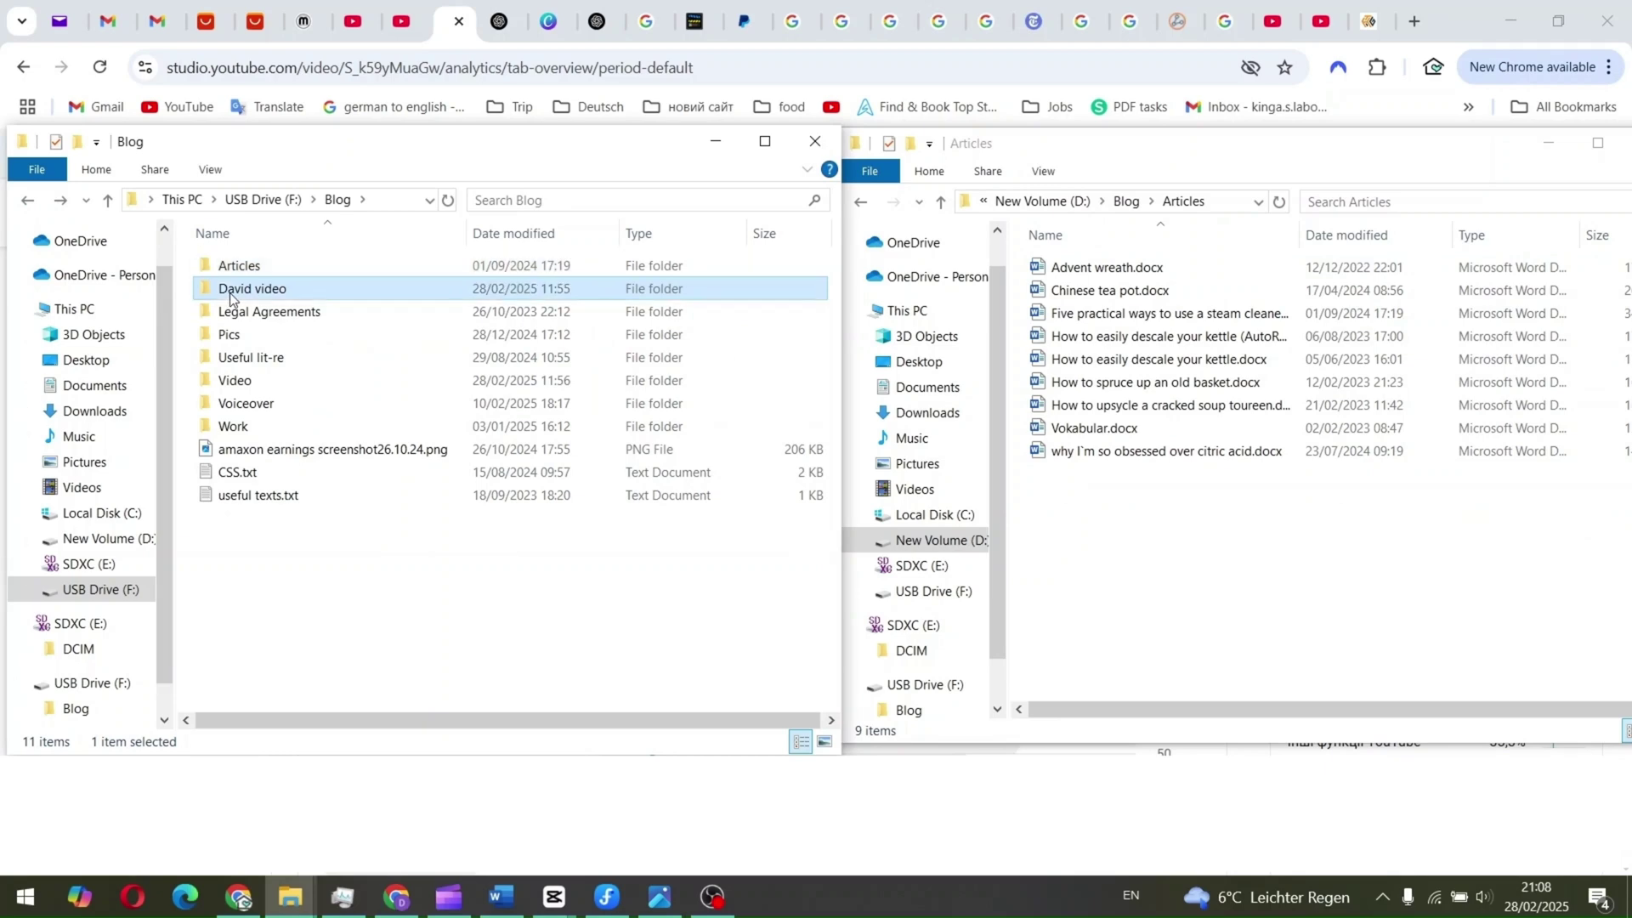
{"action": "left_click", "coordinate": [861, 204]}
{"action": "double_click", "coordinate": [1096, 291]}
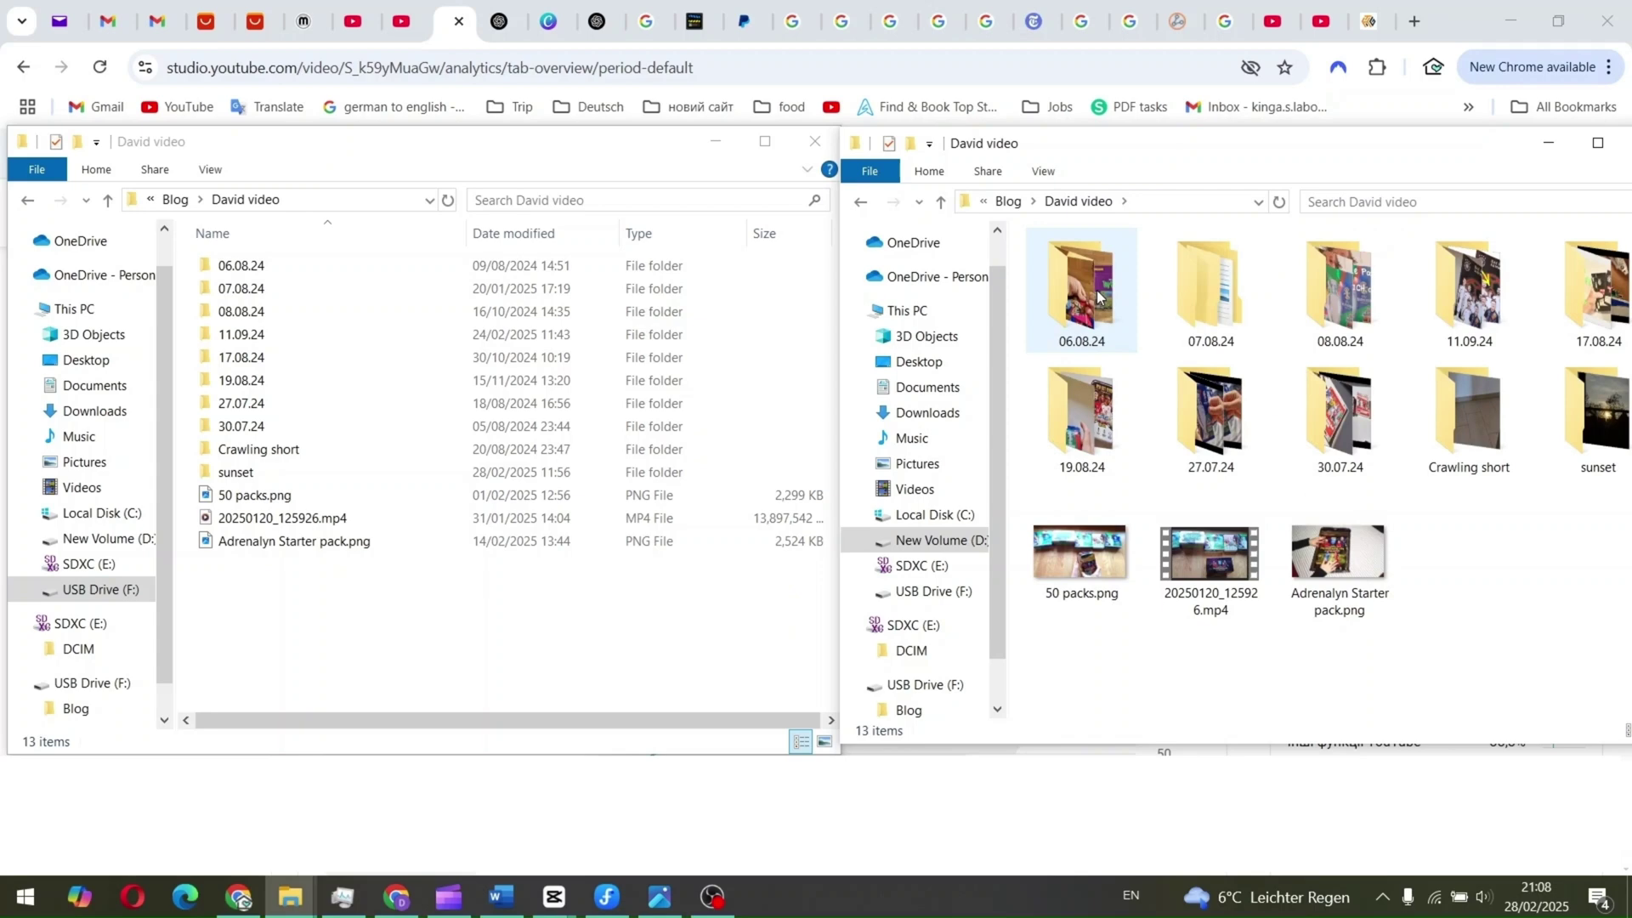
Switch the USB folder to Large icons and play the copied sunset video DSC_0172.MOV.
{"action": "right_click", "coordinate": [371, 668]}
{"action": "mouse_move", "coordinate": [510, 368]}
{"action": "left_click", "coordinate": [733, 391]}
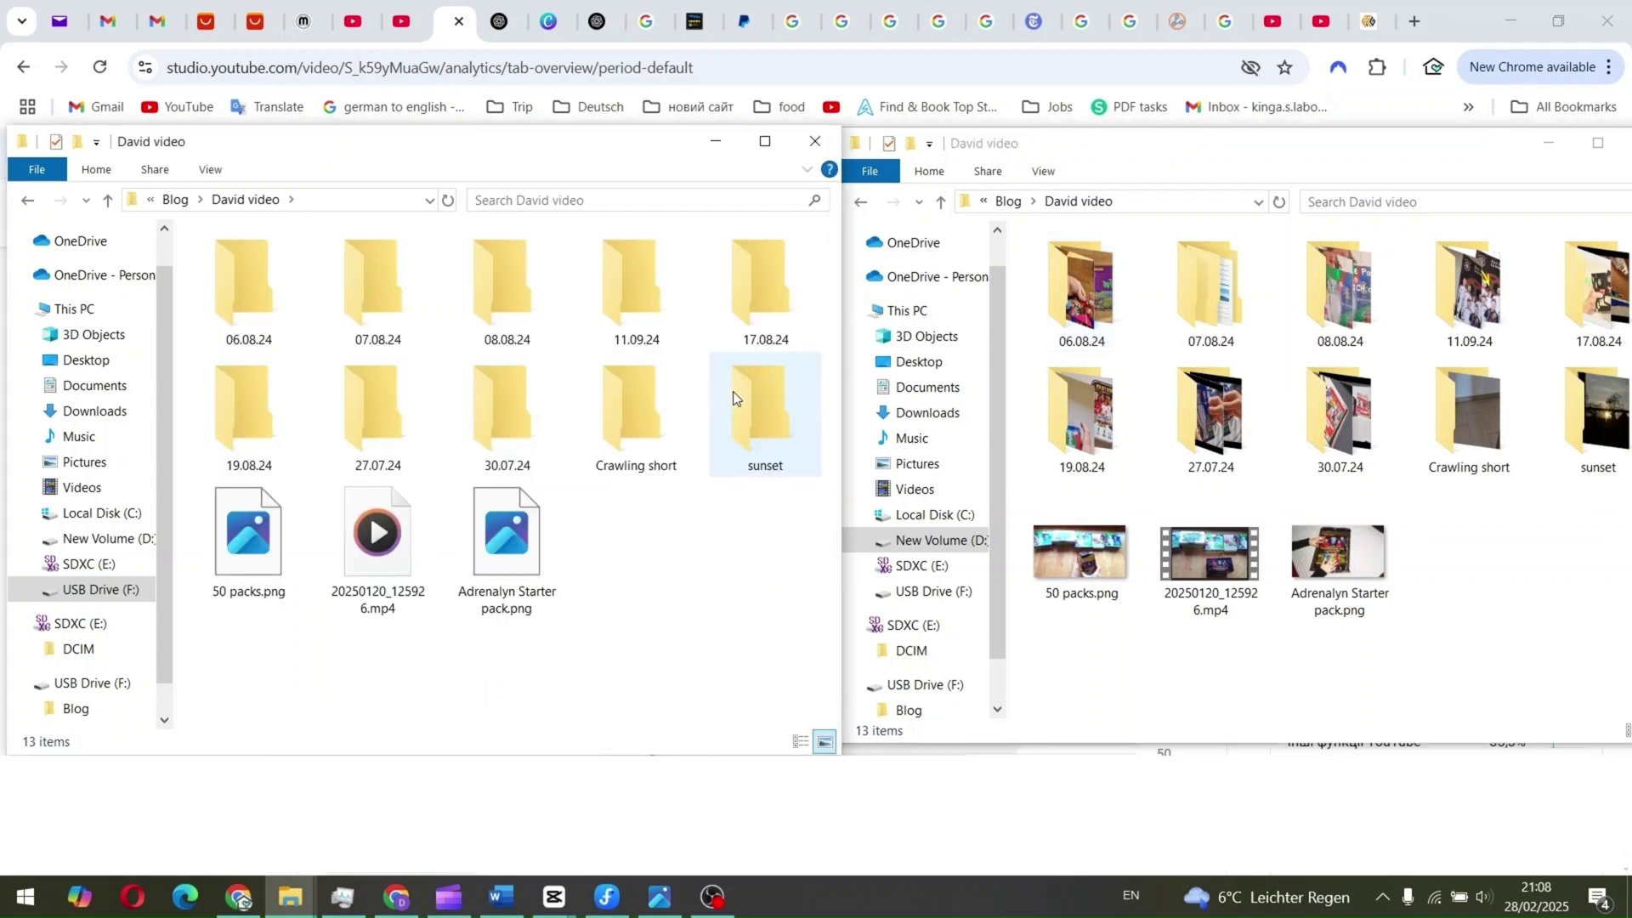
{"action": "double_click", "coordinate": [733, 391]}
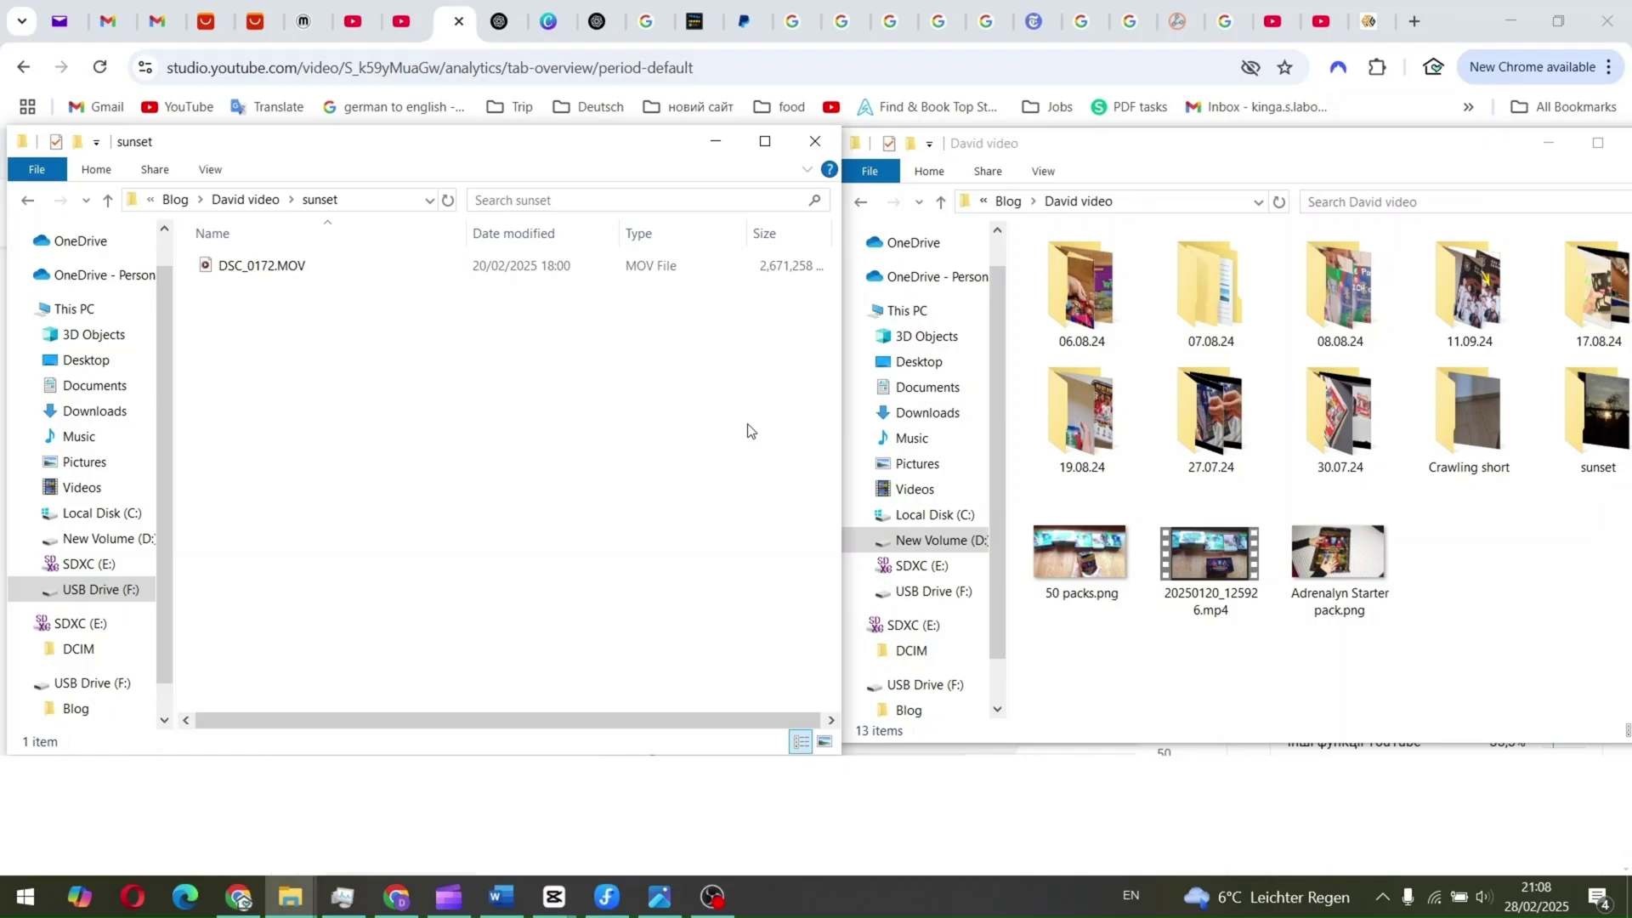
{"action": "left_click", "coordinate": [226, 270]}
{"action": "double_click", "coordinate": [226, 267]}
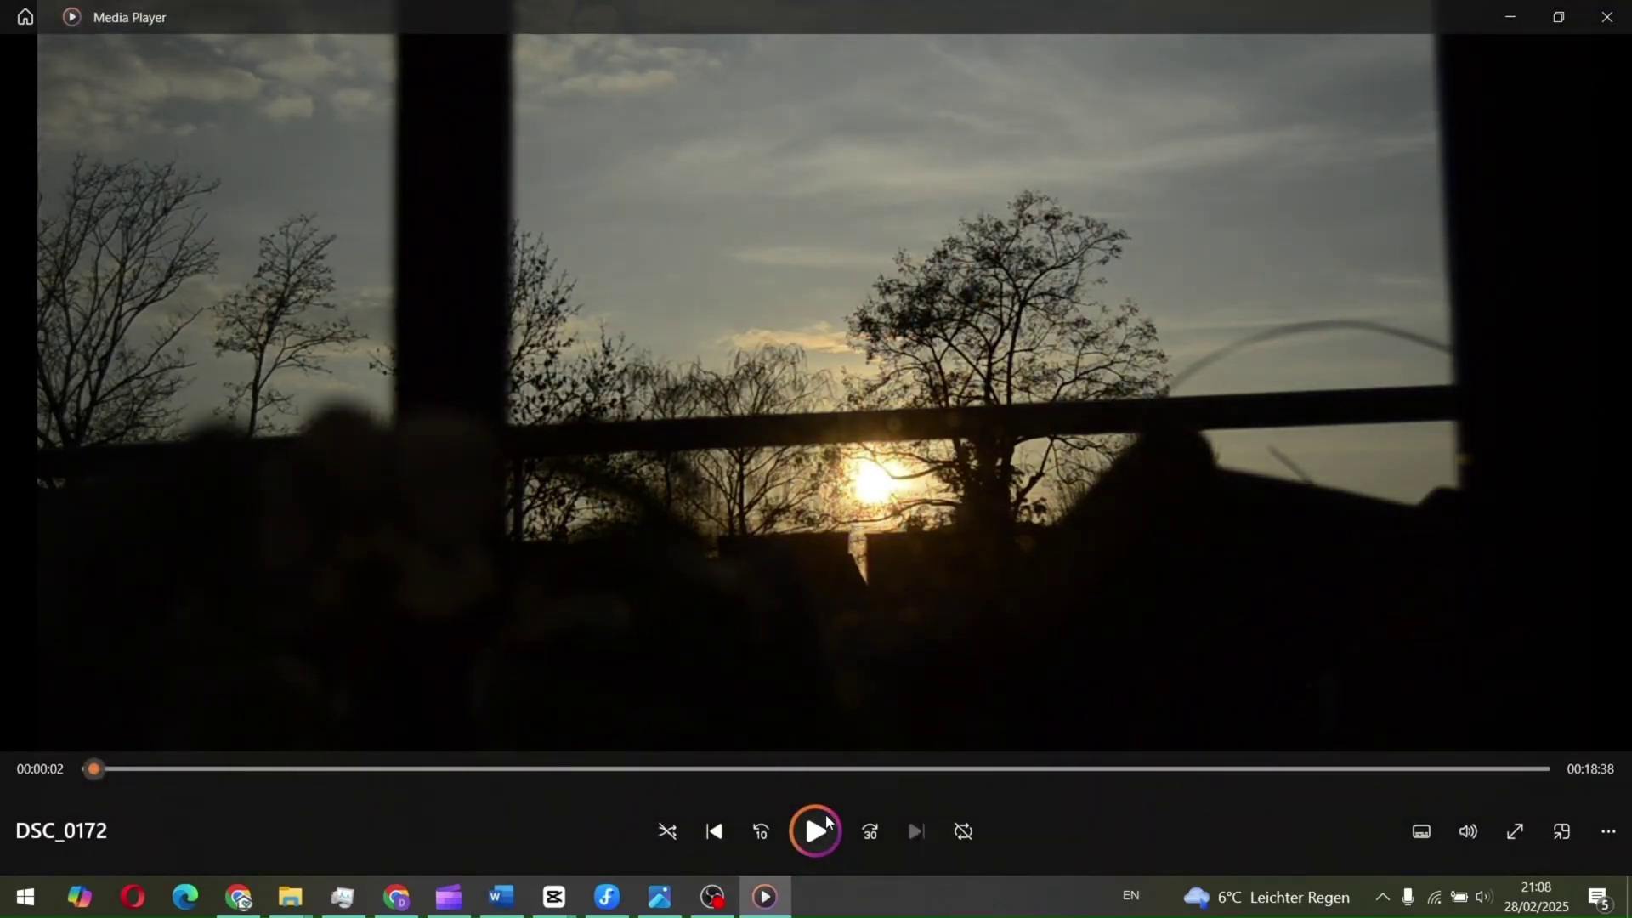
{"action": "left_click", "coordinate": [1607, 24]}
Open the 08.08.24 folder on both drives, showing the USB copy as Large icons.
{"action": "left_click", "coordinate": [28, 202]}
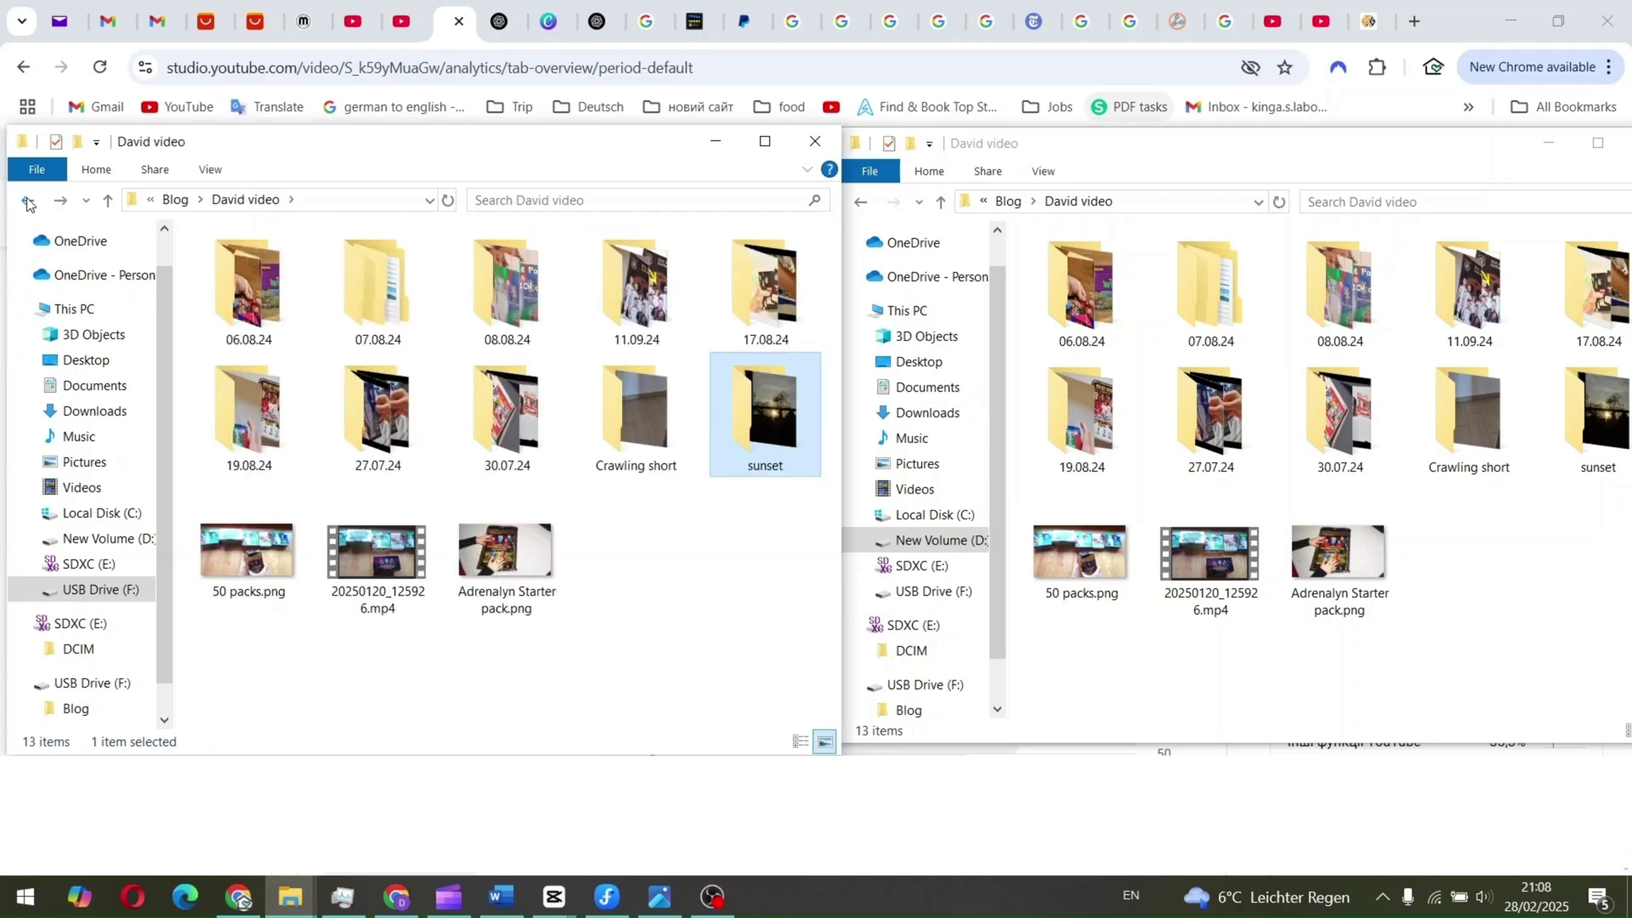
{"action": "double_click", "coordinate": [507, 289]}
{"action": "double_click", "coordinate": [1211, 289]}
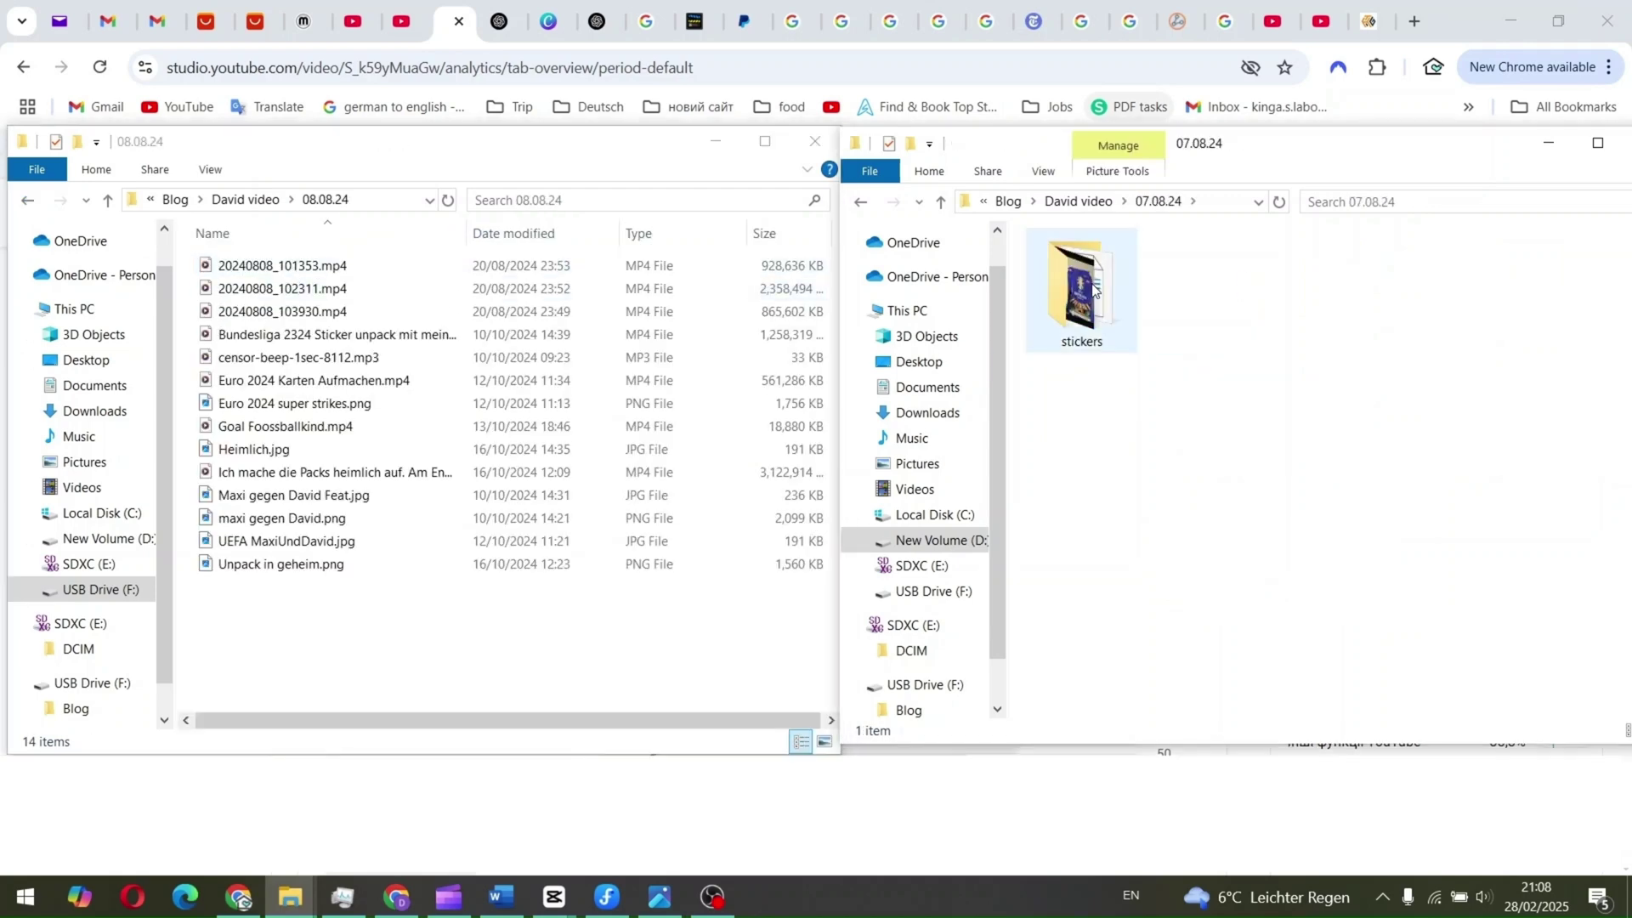
{"action": "left_click", "coordinate": [860, 202]}
{"action": "double_click", "coordinate": [1338, 306]}
{"action": "right_click", "coordinate": [481, 642]}
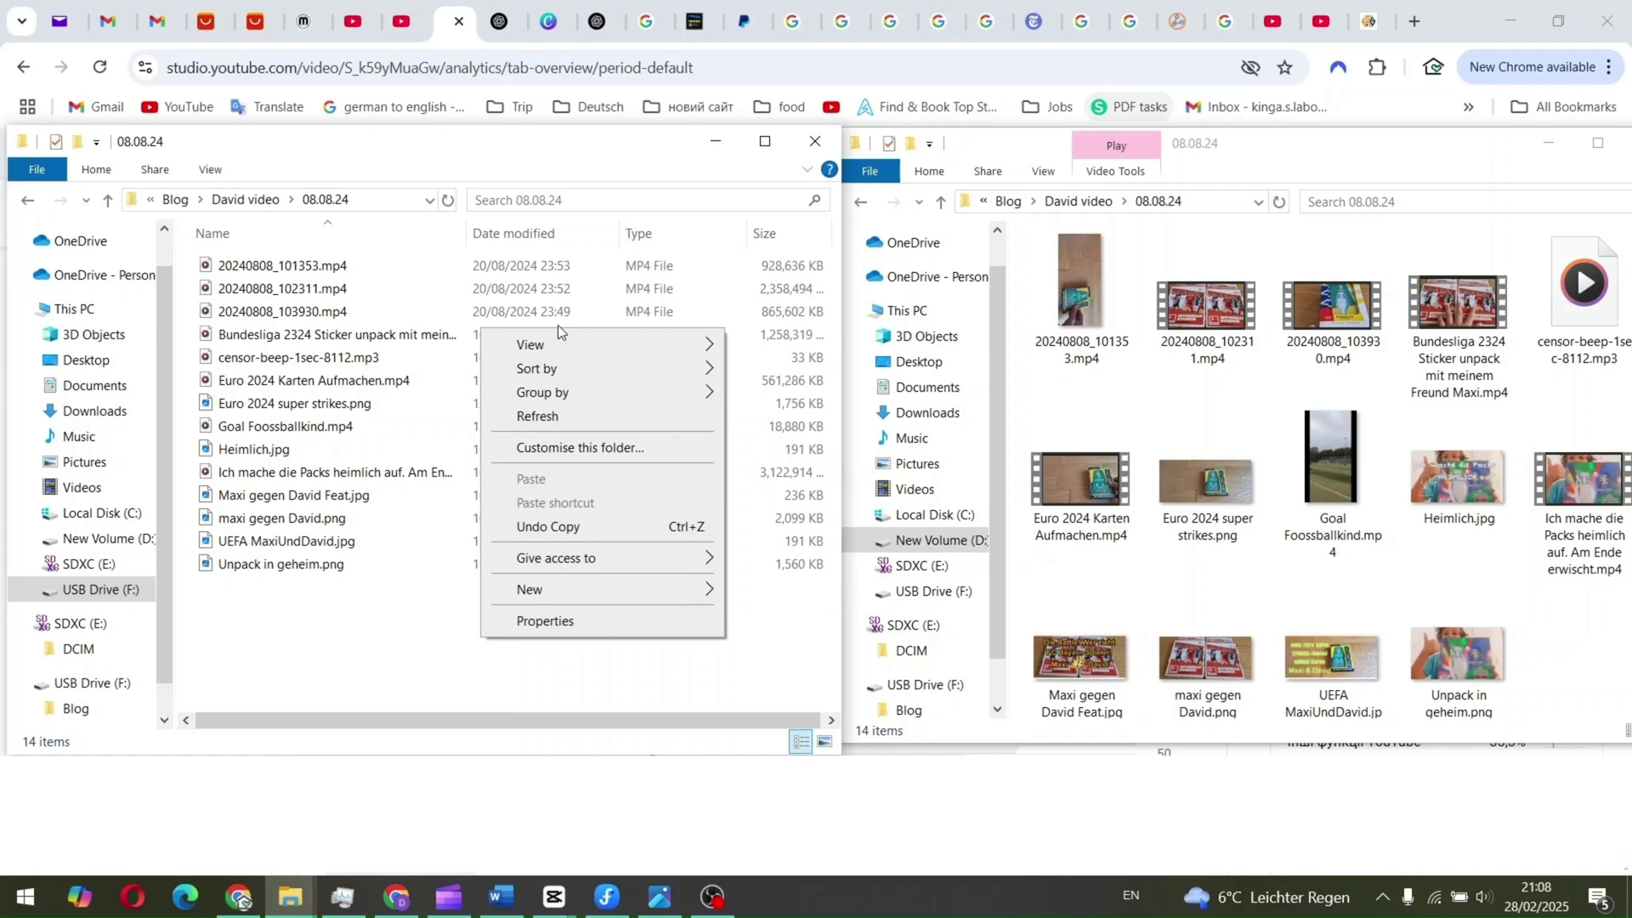
{"action": "left_click", "coordinate": [765, 368]}
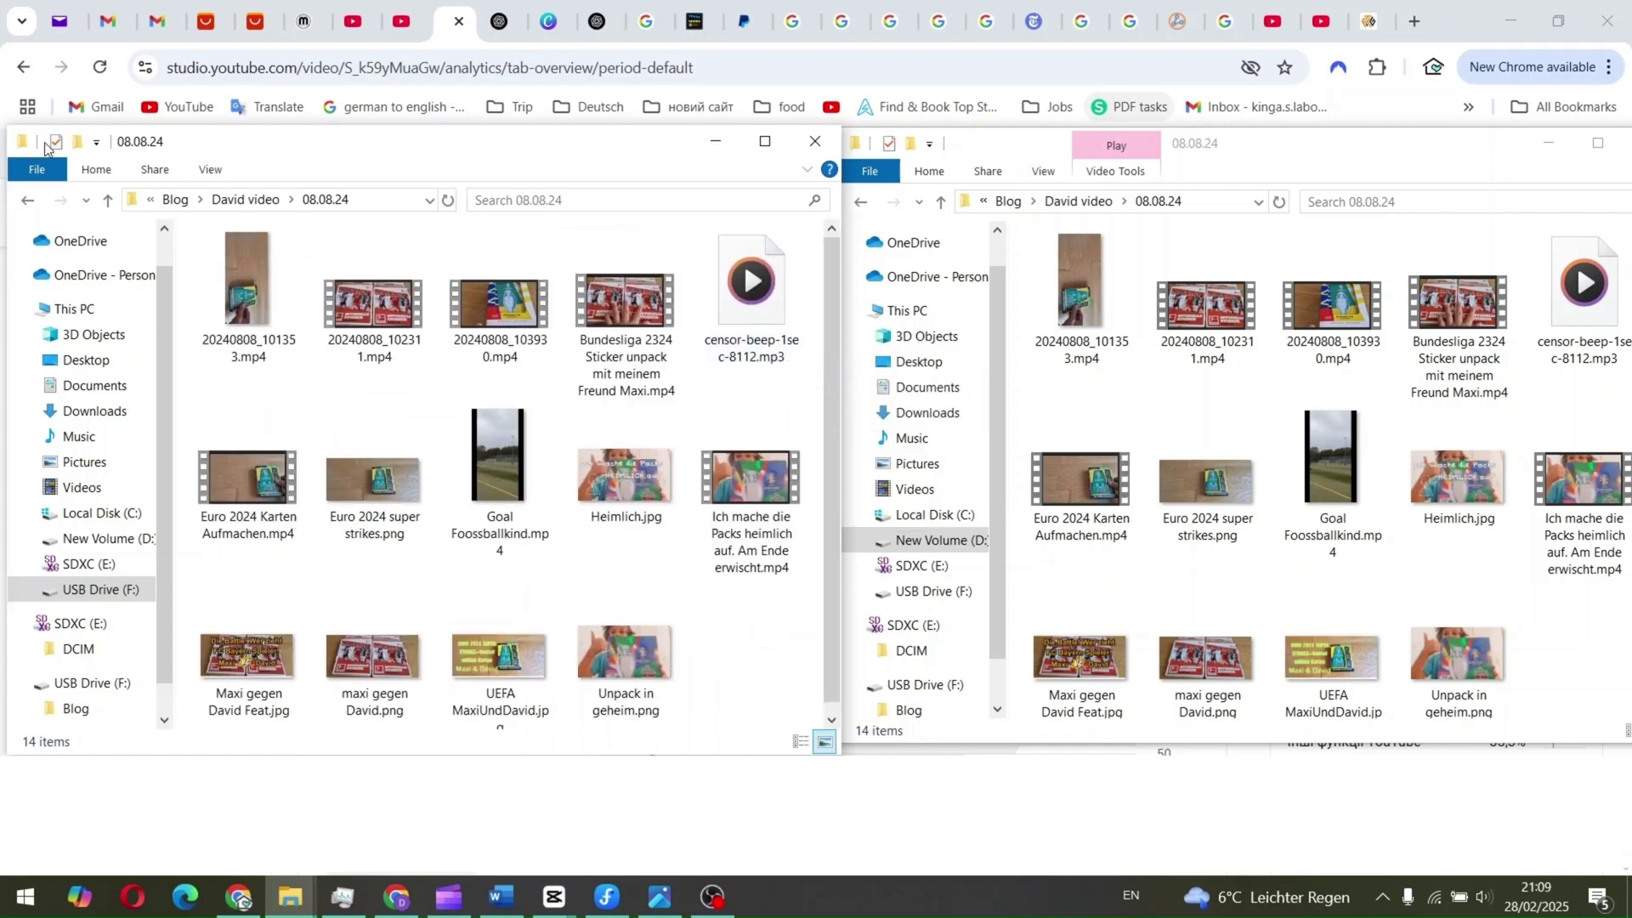
Return to Blog on both drives and open the Video folder on USB Drive (F:).
{"action": "left_click", "coordinate": [28, 201]}
{"action": "left_click", "coordinate": [28, 201]}
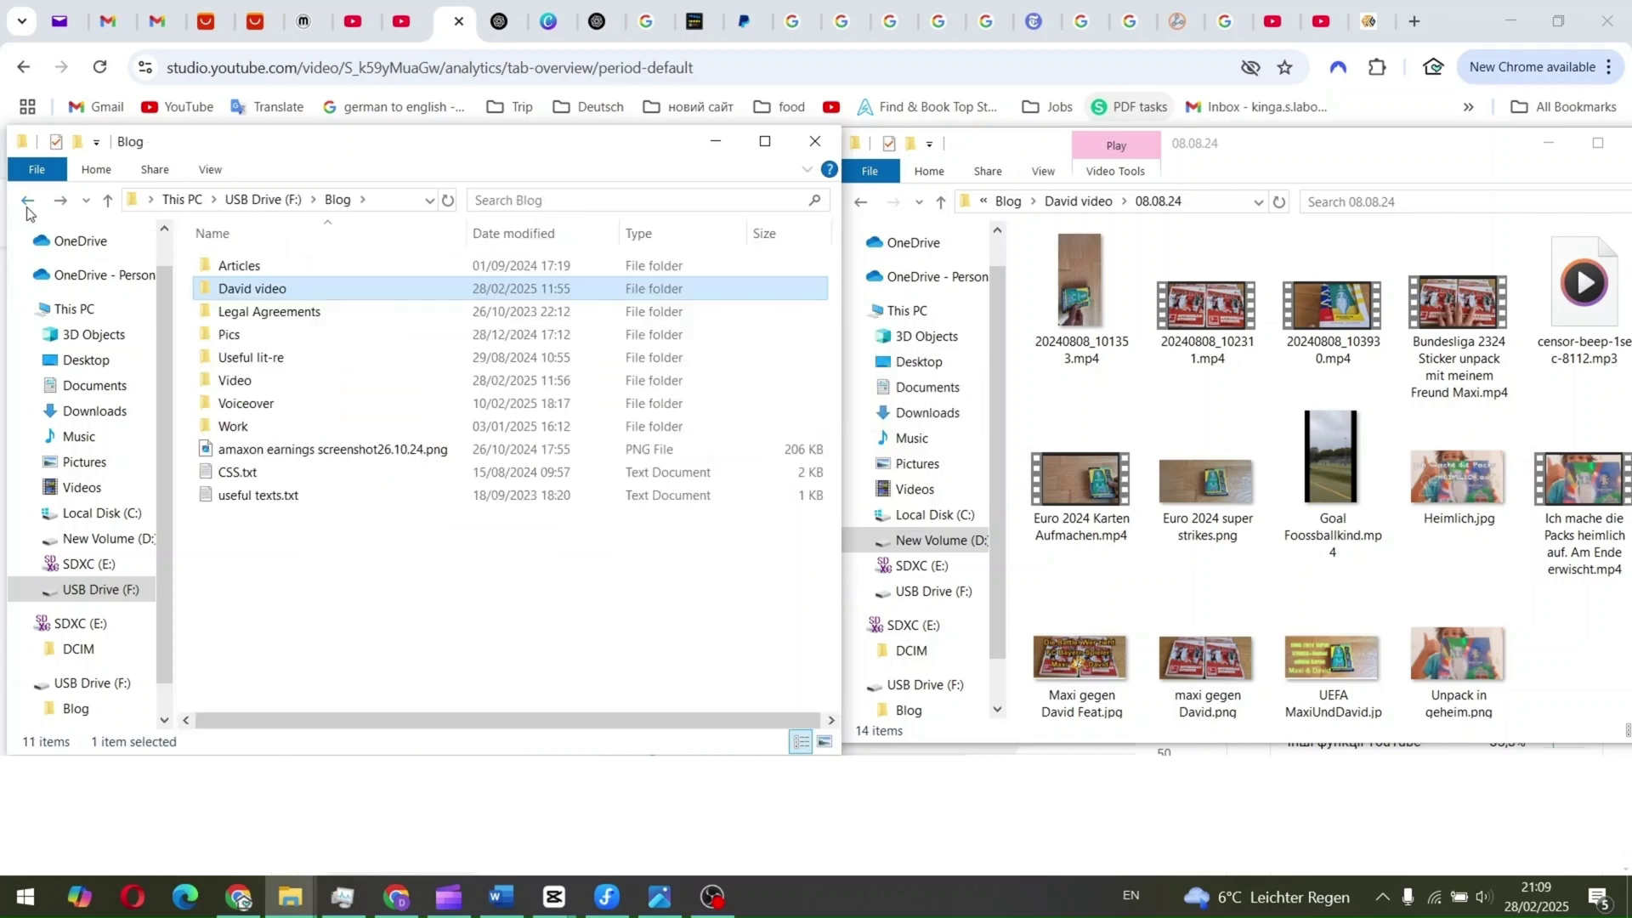
{"action": "double_click", "coordinate": [246, 357]}
{"action": "left_click", "coordinate": [862, 204]}
{"action": "left_click", "coordinate": [863, 204]}
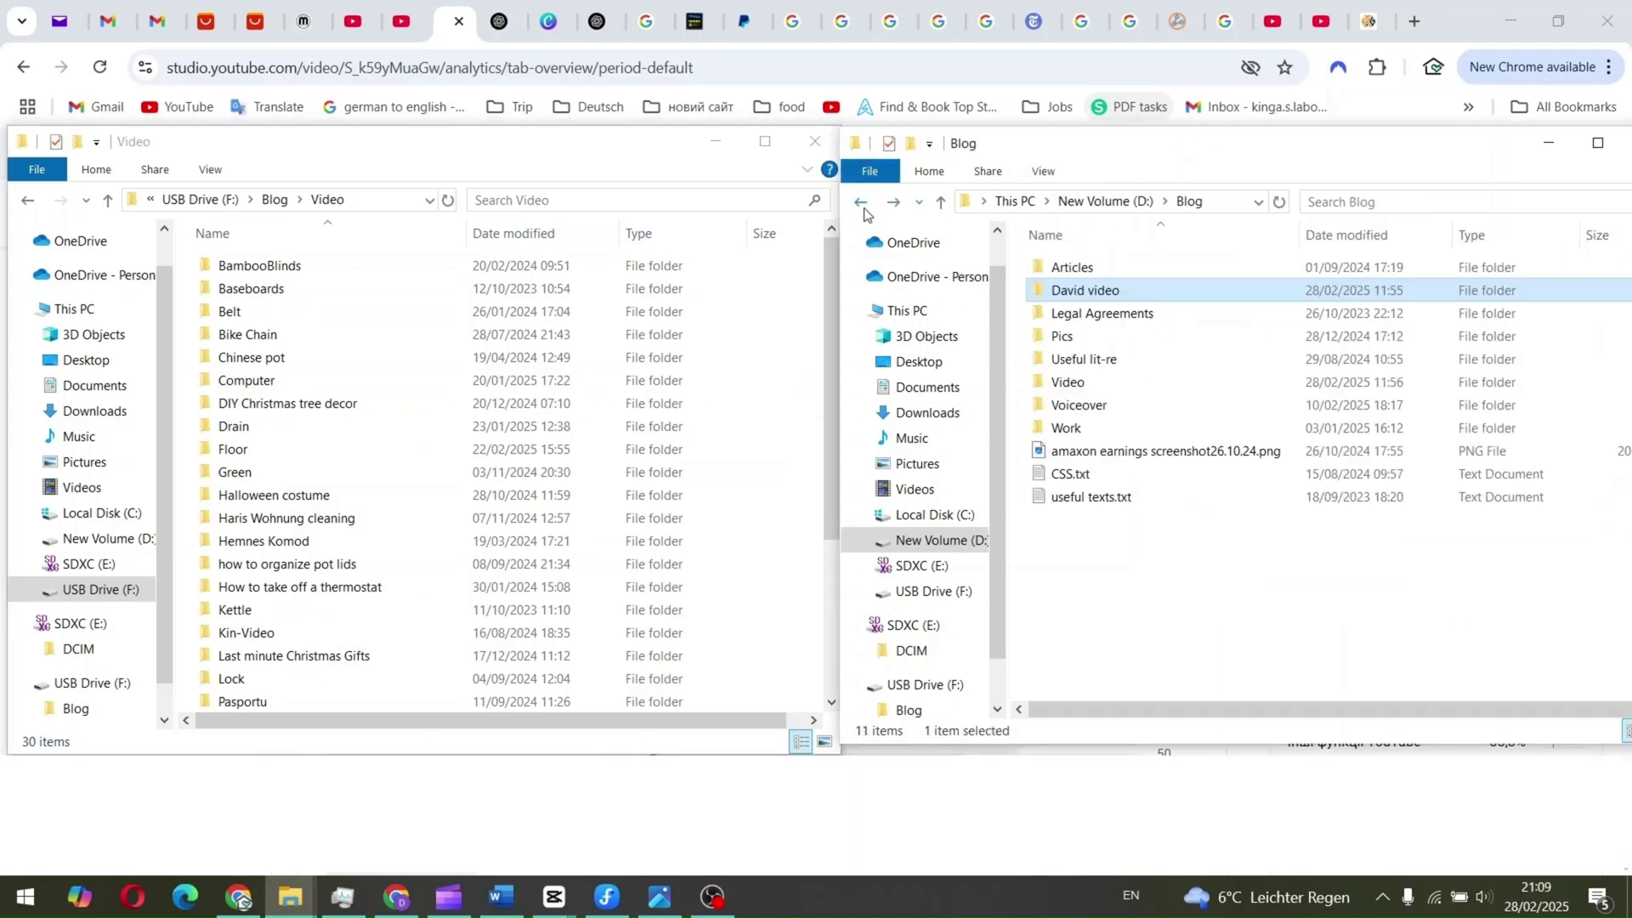
Open Video on New Volume (D:), set the USB Video folder to Large icons, check empty Chinese pot.
{"action": "double_click", "coordinate": [1063, 383]}
{"action": "right_click", "coordinate": [187, 405]}
{"action": "mouse_move", "coordinate": [423, 411]}
{"action": "left_click", "coordinate": [493, 443]}
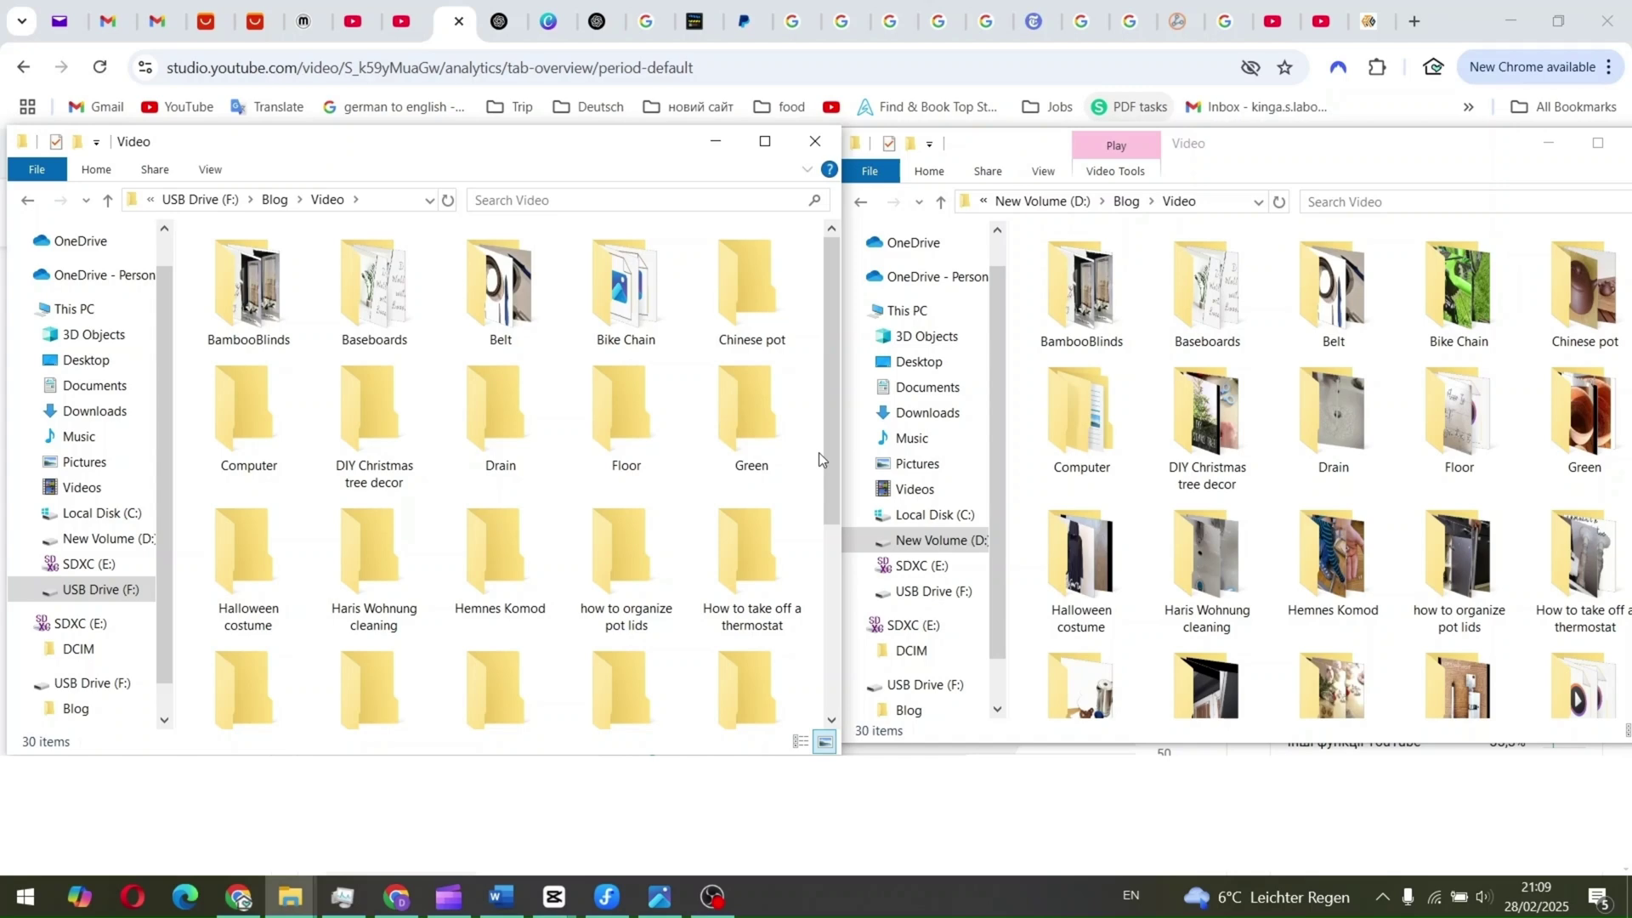
{"action": "double_click", "coordinate": [755, 280]}
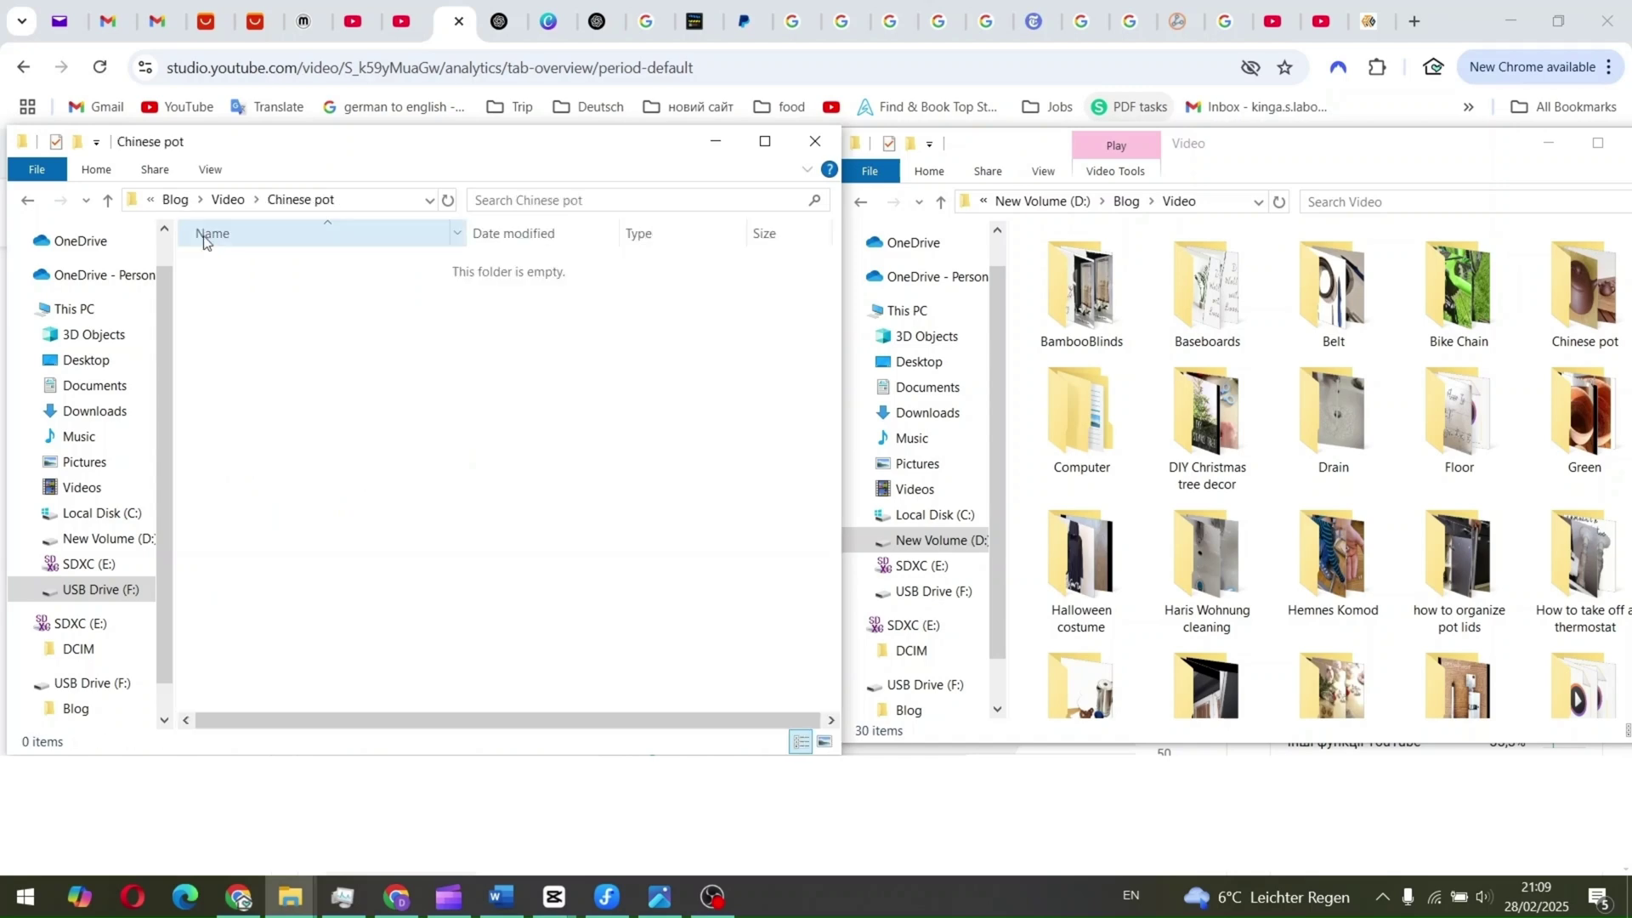
{"action": "left_click", "coordinate": [27, 201]}
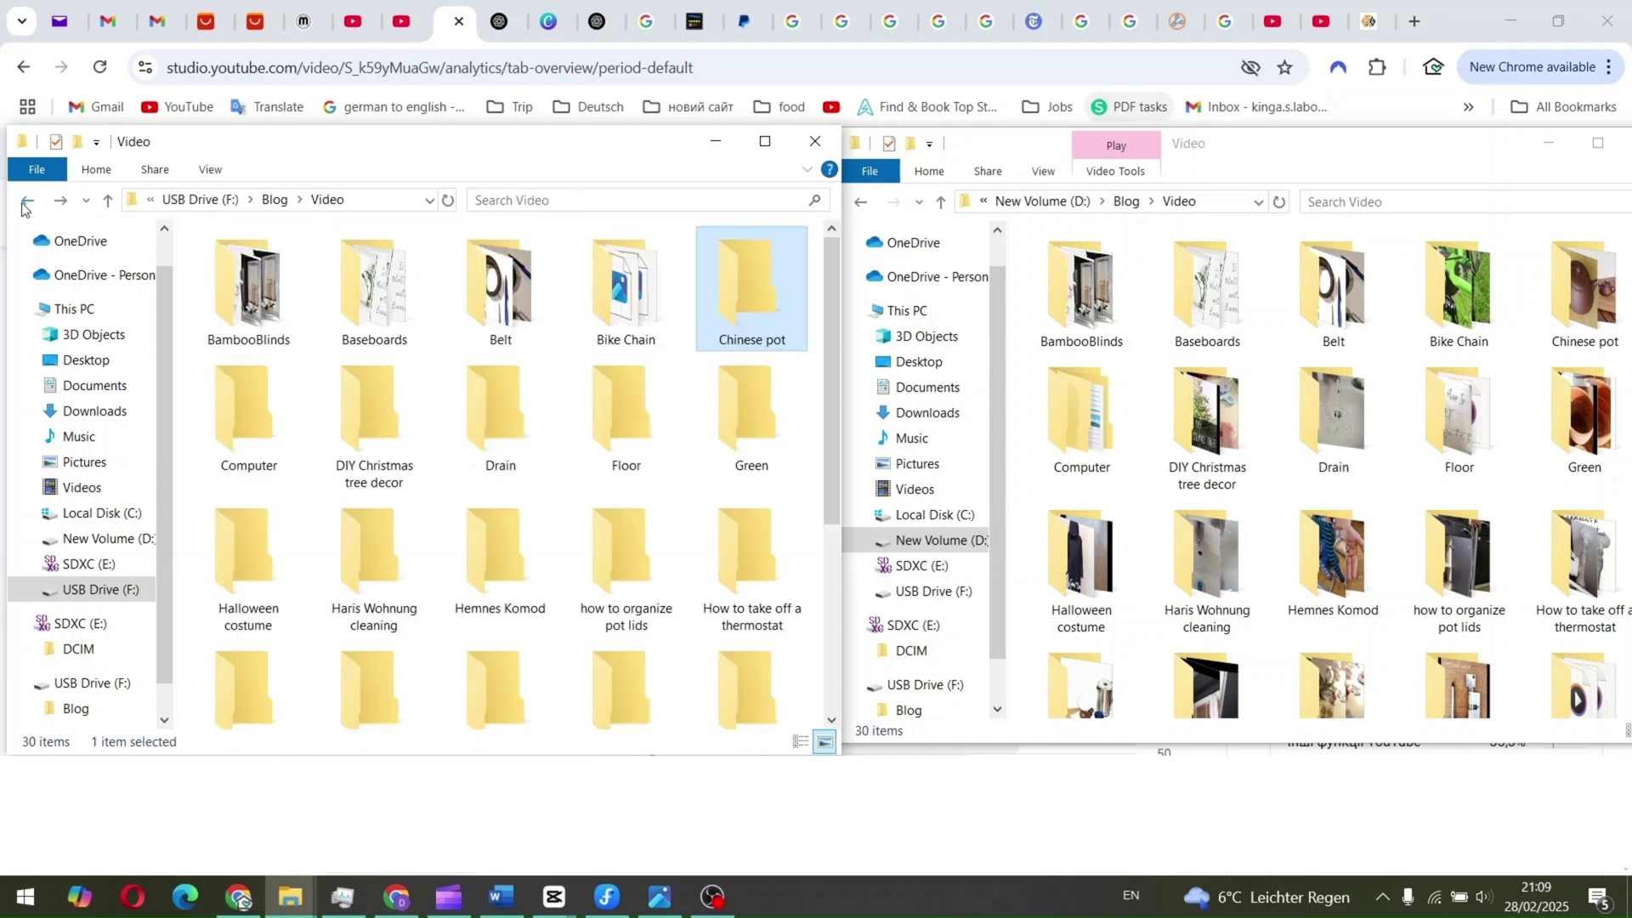
Browse the Bike Chain folder in Large icons and the Last minute Christmas Gifts folder.
{"action": "double_click", "coordinate": [653, 275]}
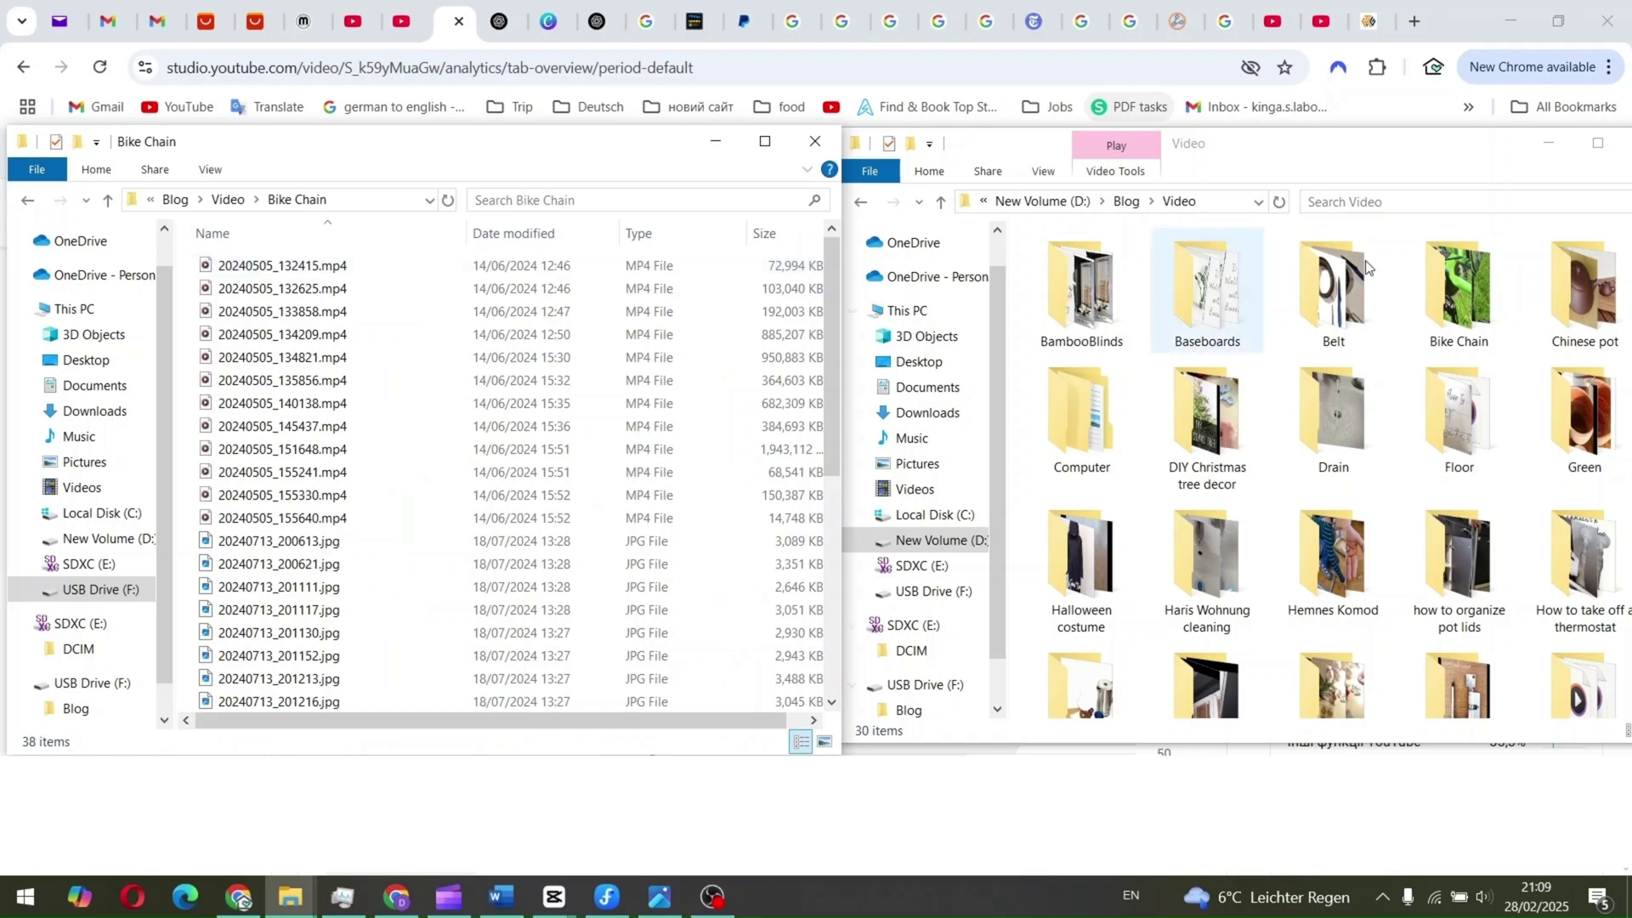
{"action": "right_click", "coordinate": [187, 447]}
{"action": "mouse_move", "coordinate": [229, 465]}
{"action": "left_click", "coordinate": [510, 489]}
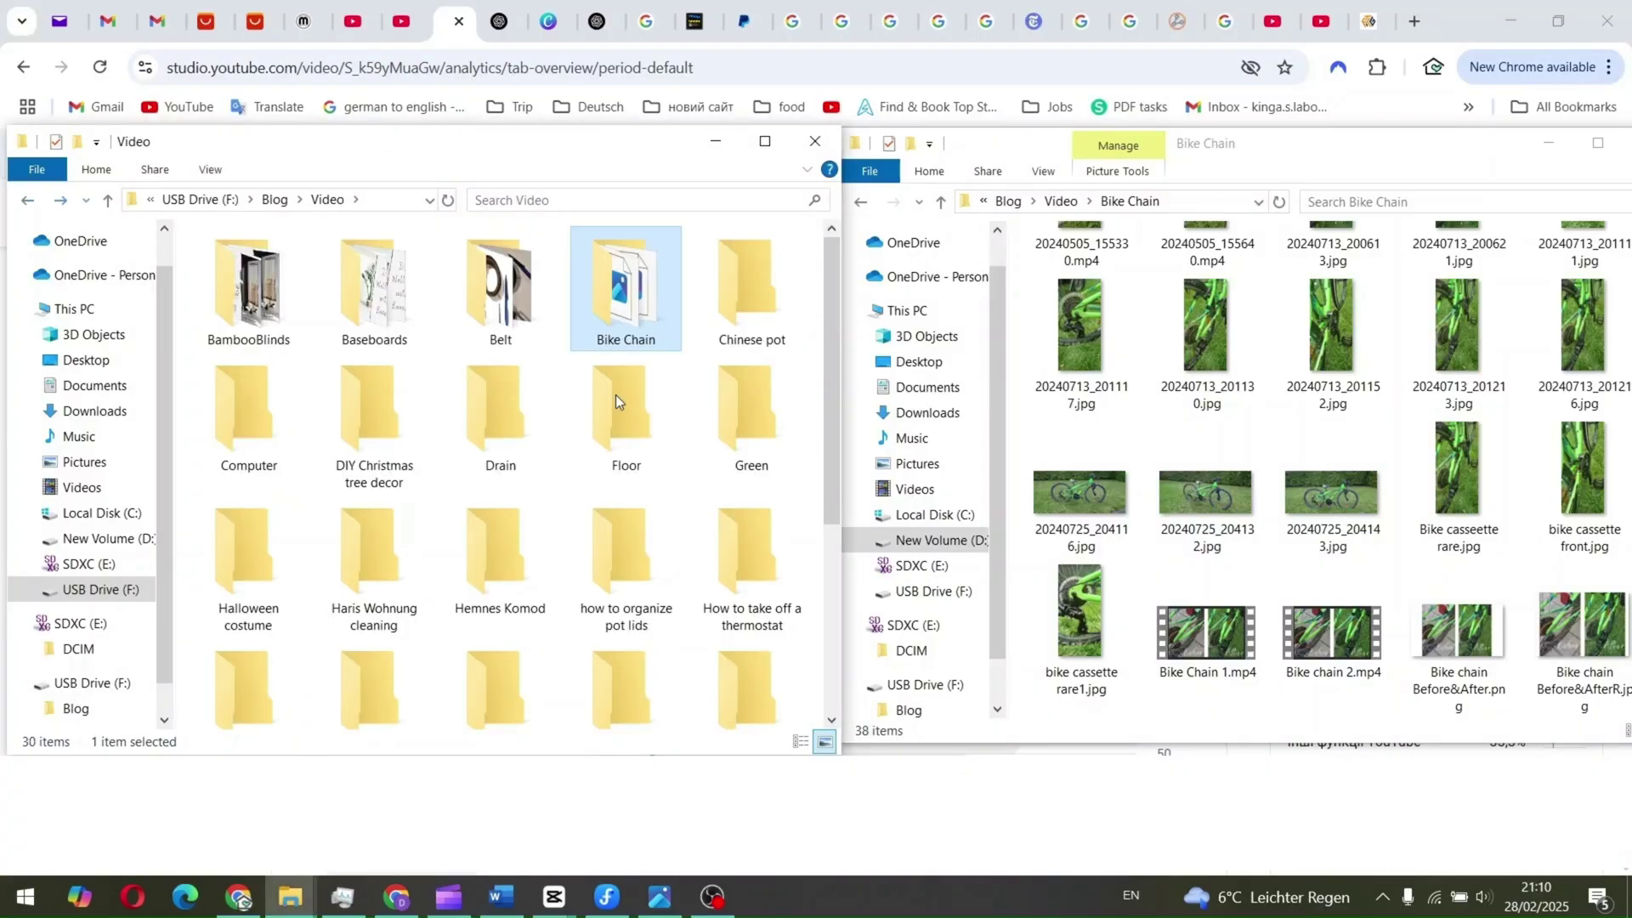
{"action": "left_click", "coordinate": [28, 199]}
{"action": "double_click", "coordinate": [242, 395]}
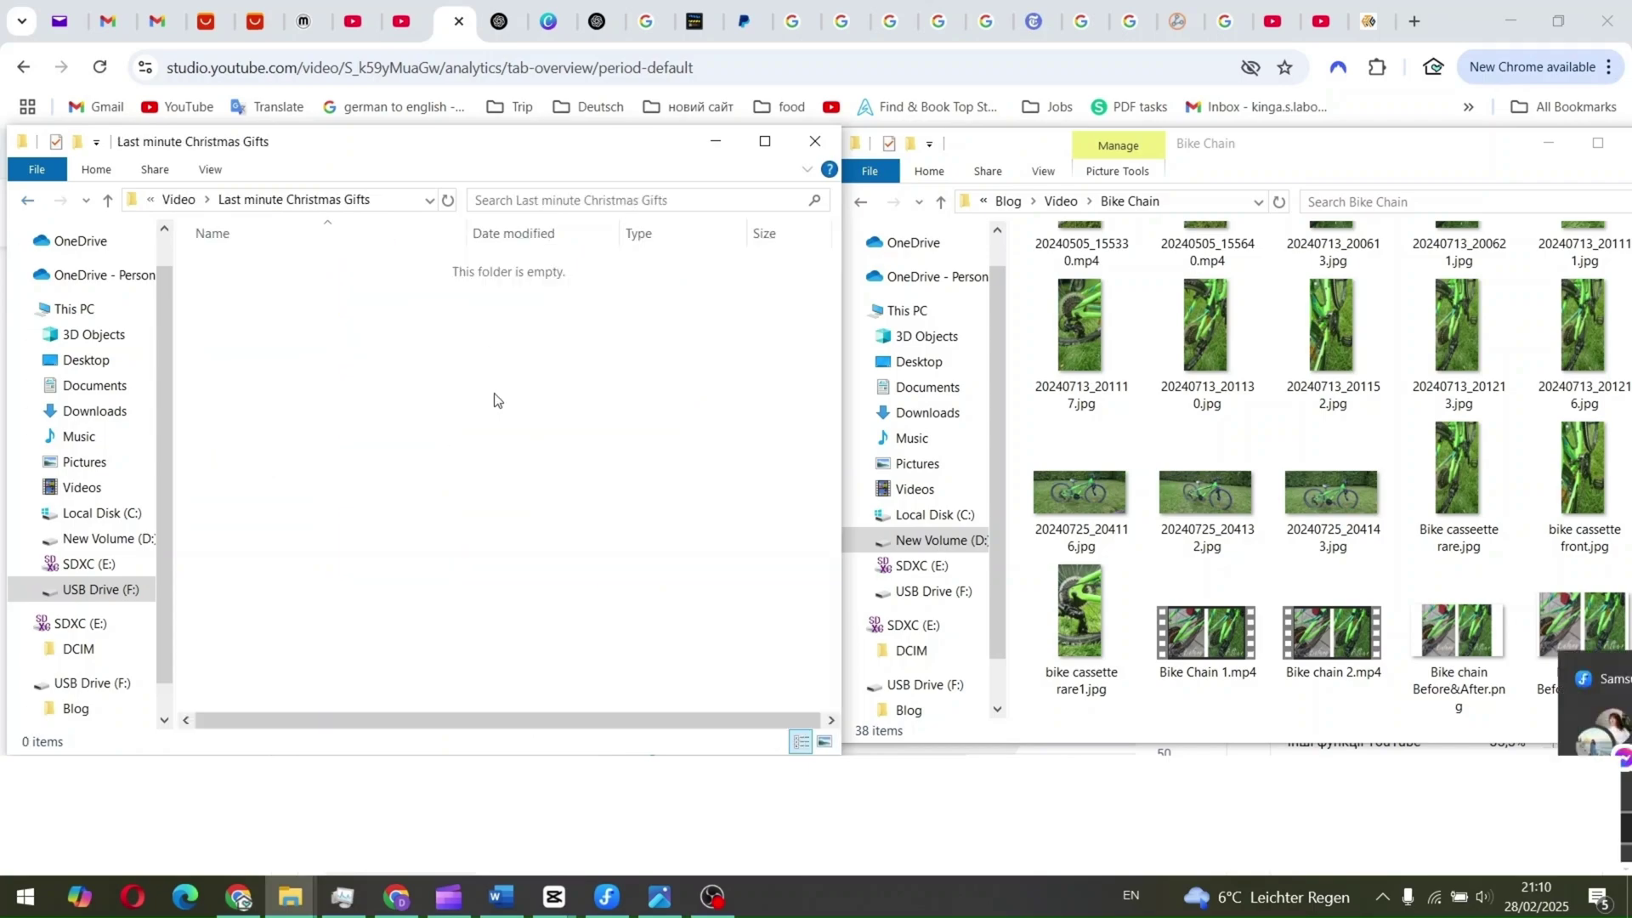
{"action": "left_click", "coordinate": [27, 199]}
Open USB Drive (F:) Properties showing 15.2 TB capacity and 239 GB used.
{"action": "left_click", "coordinate": [90, 594]}
{"action": "right_click", "coordinate": [90, 594]}
{"action": "left_click", "coordinate": [145, 571]}
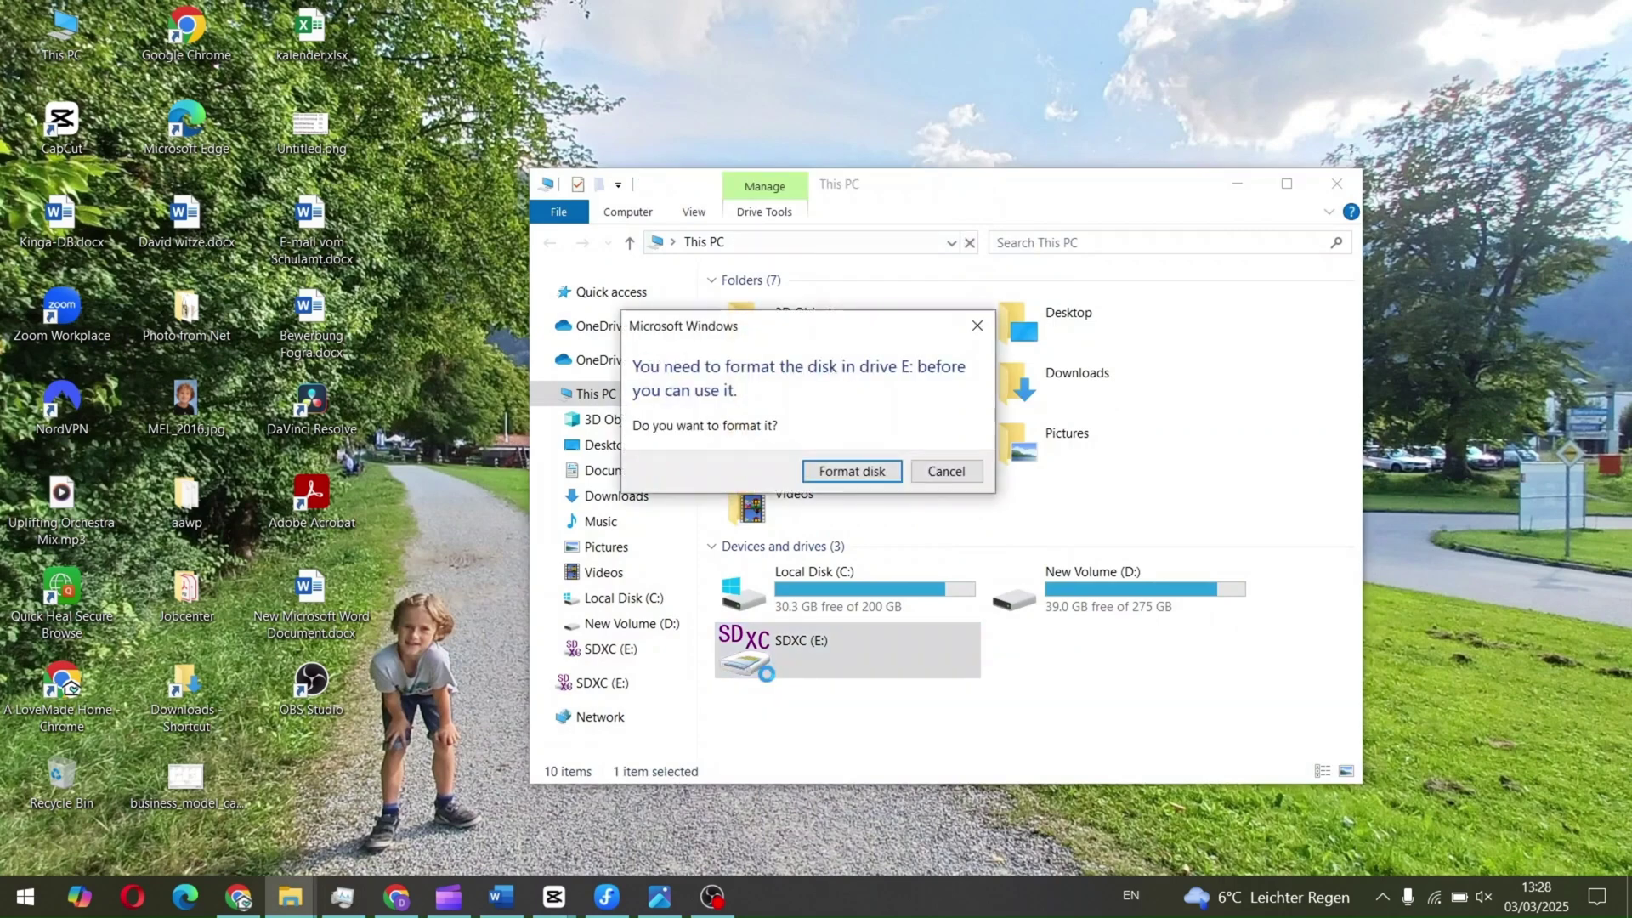
Format the SDXC (E:) card as exFAT, then run a full format, confirming each erase warning.
{"action": "left_click", "coordinate": [854, 474]}
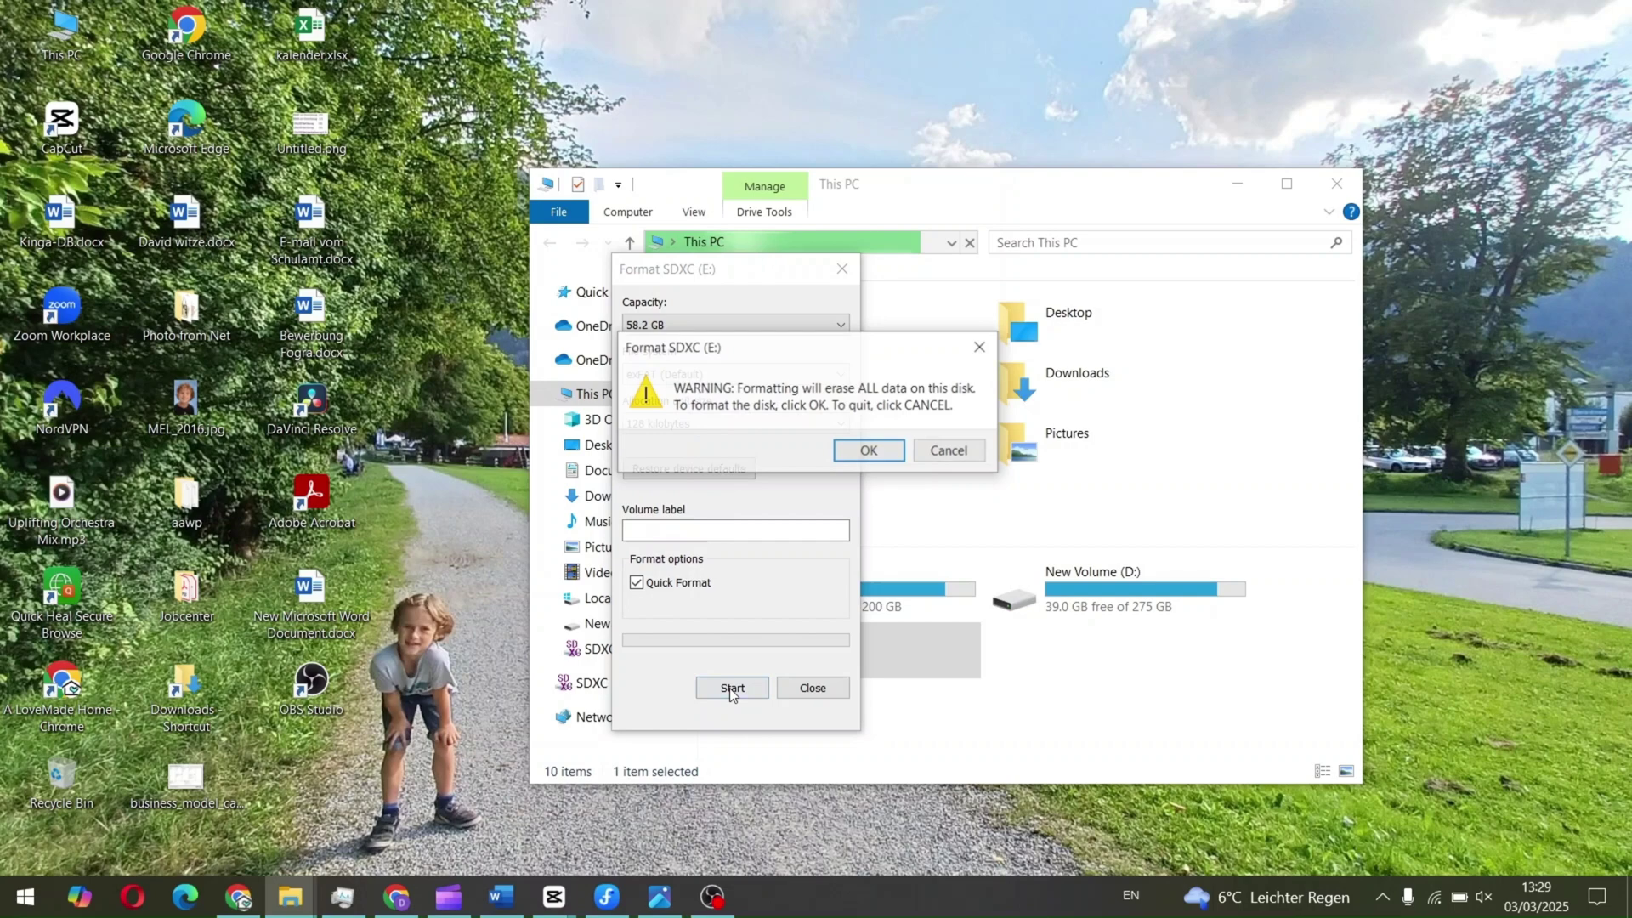
{"action": "left_click", "coordinate": [880, 457]}
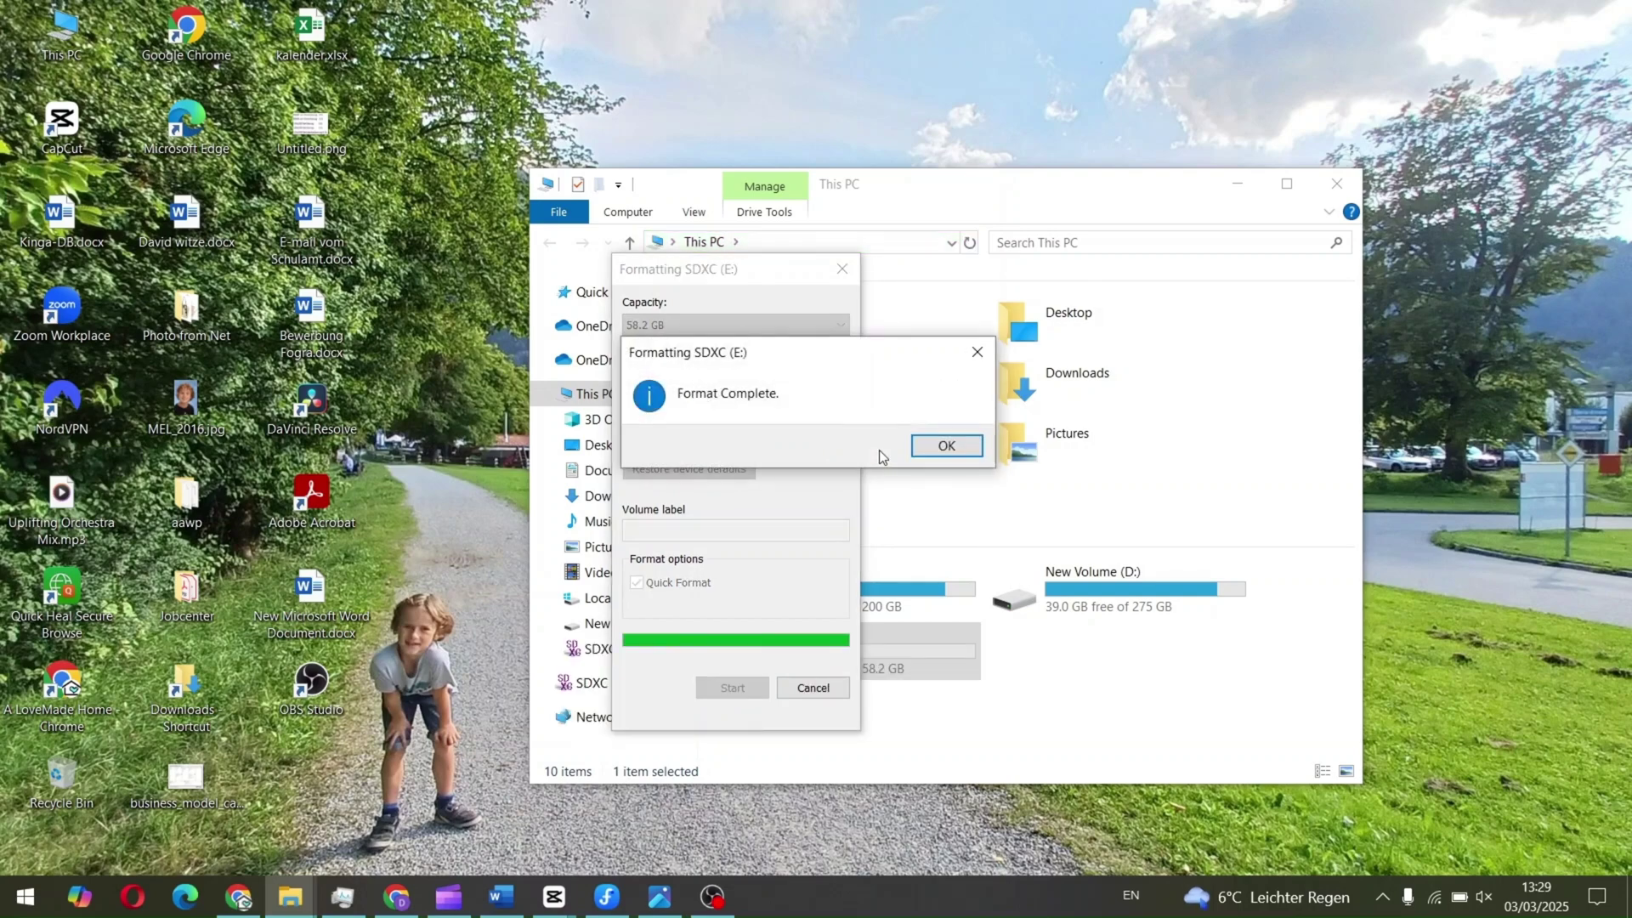
{"action": "left_click", "coordinate": [930, 451]}
{"action": "left_click", "coordinate": [729, 689]}
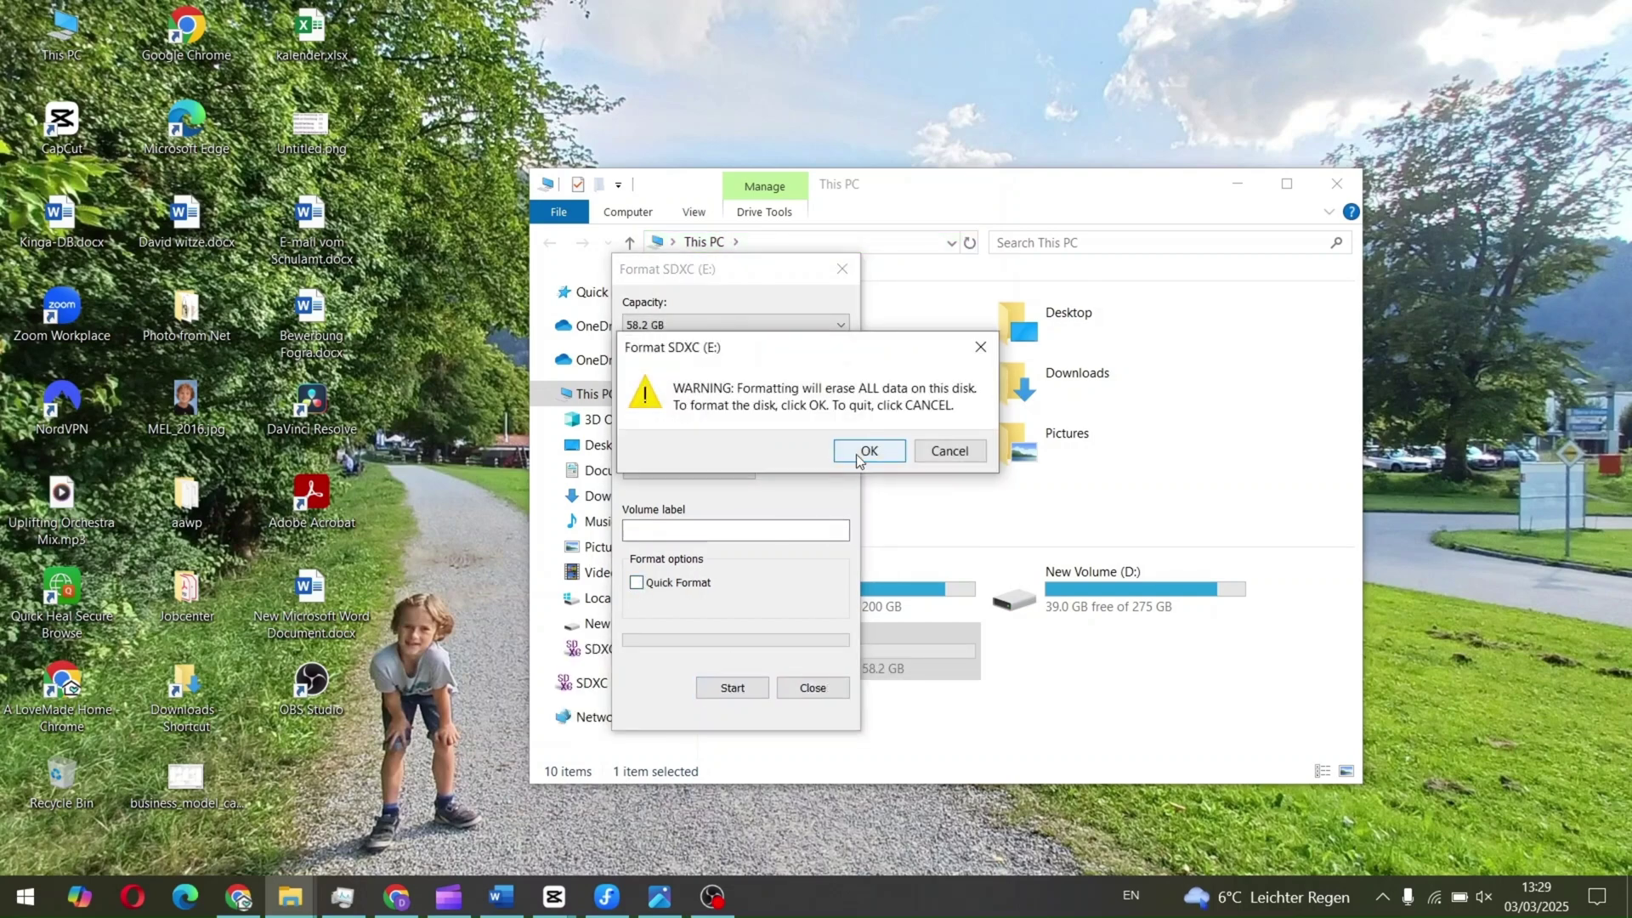
{"action": "left_click", "coordinate": [855, 454]}
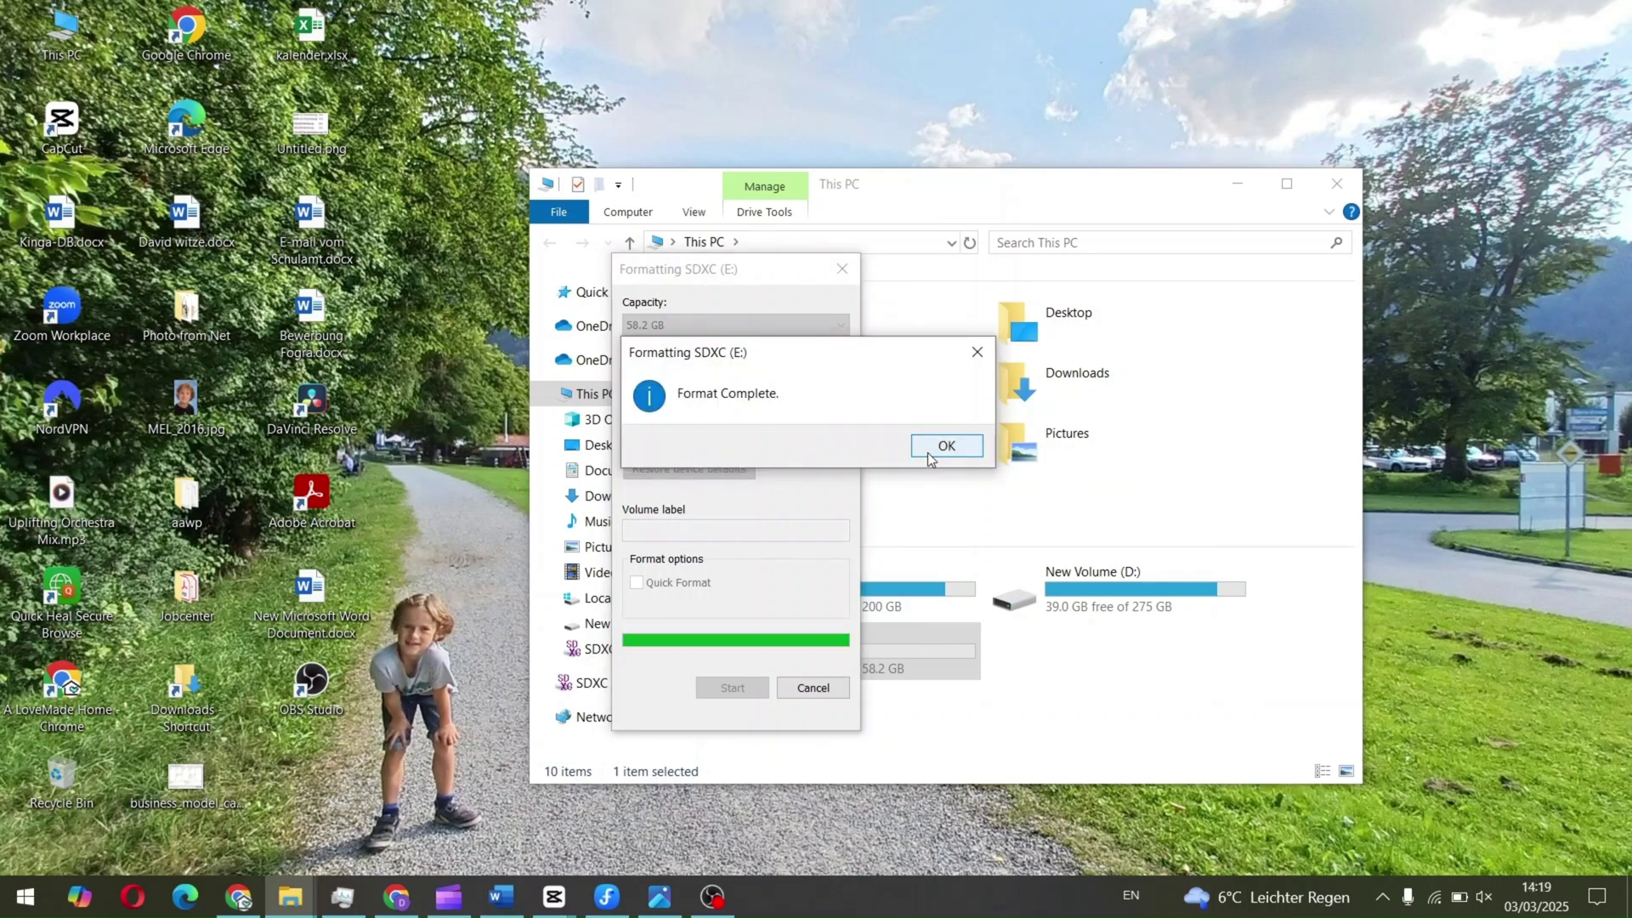
{"action": "left_click", "coordinate": [927, 452]}
Drag 0228.mp4 from the USB drive window onto the empty SDXC (E:) drive and view its properties.
{"action": "left_click", "coordinate": [813, 687]}
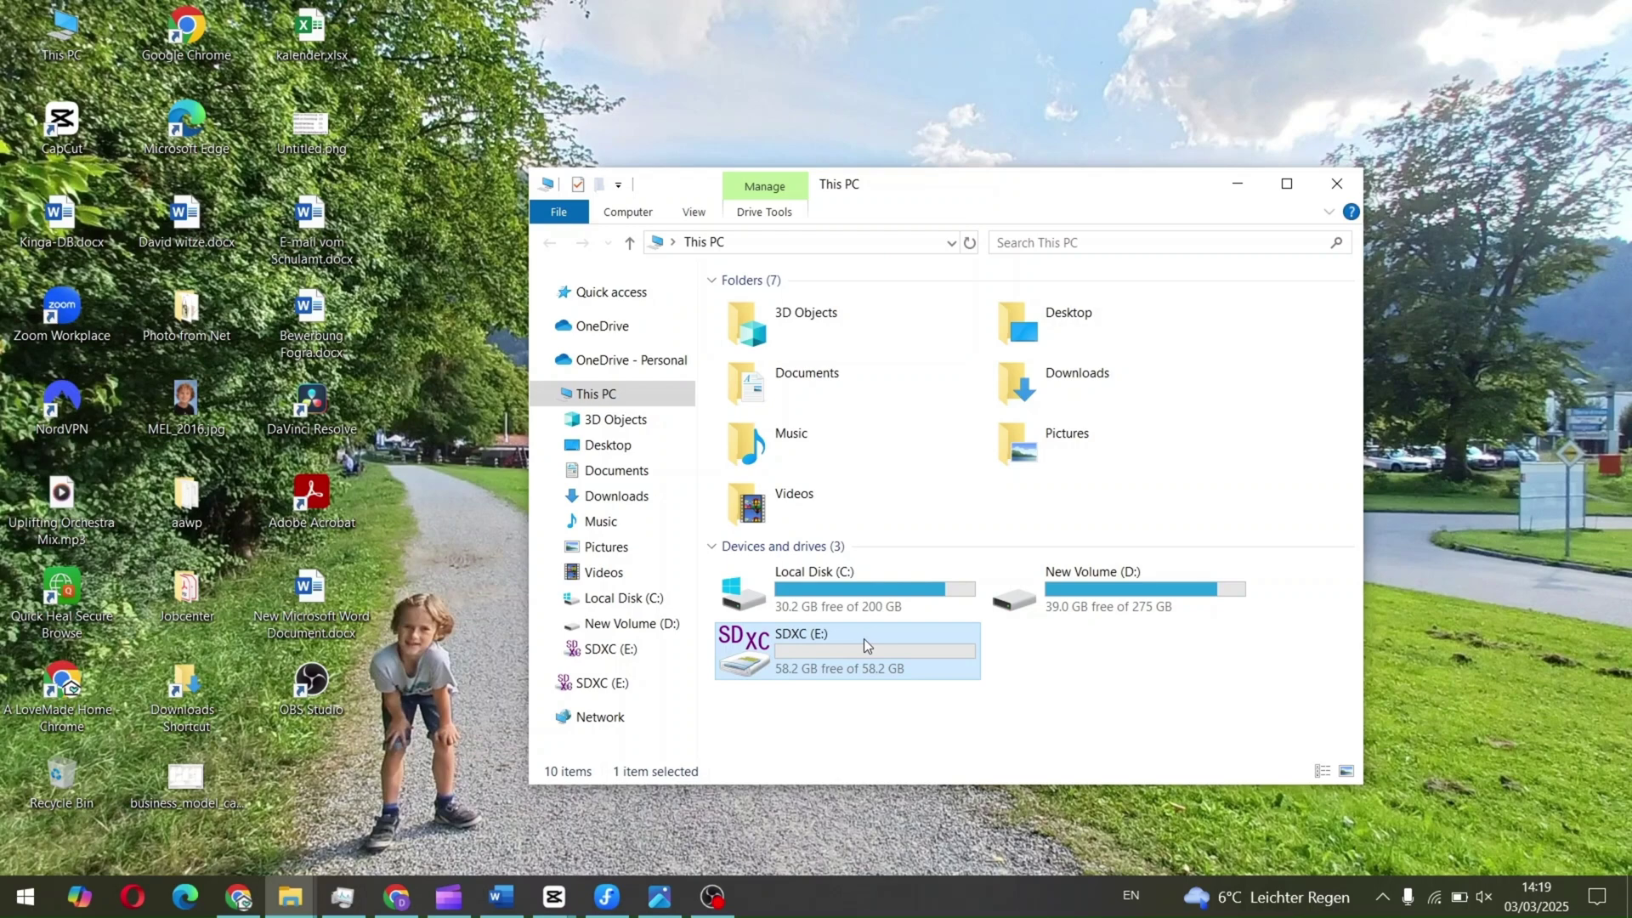
{"action": "double_click", "coordinate": [867, 638]}
{"action": "mouse_move", "coordinate": [278, 909]}
{"action": "left_click", "coordinate": [268, 852]}
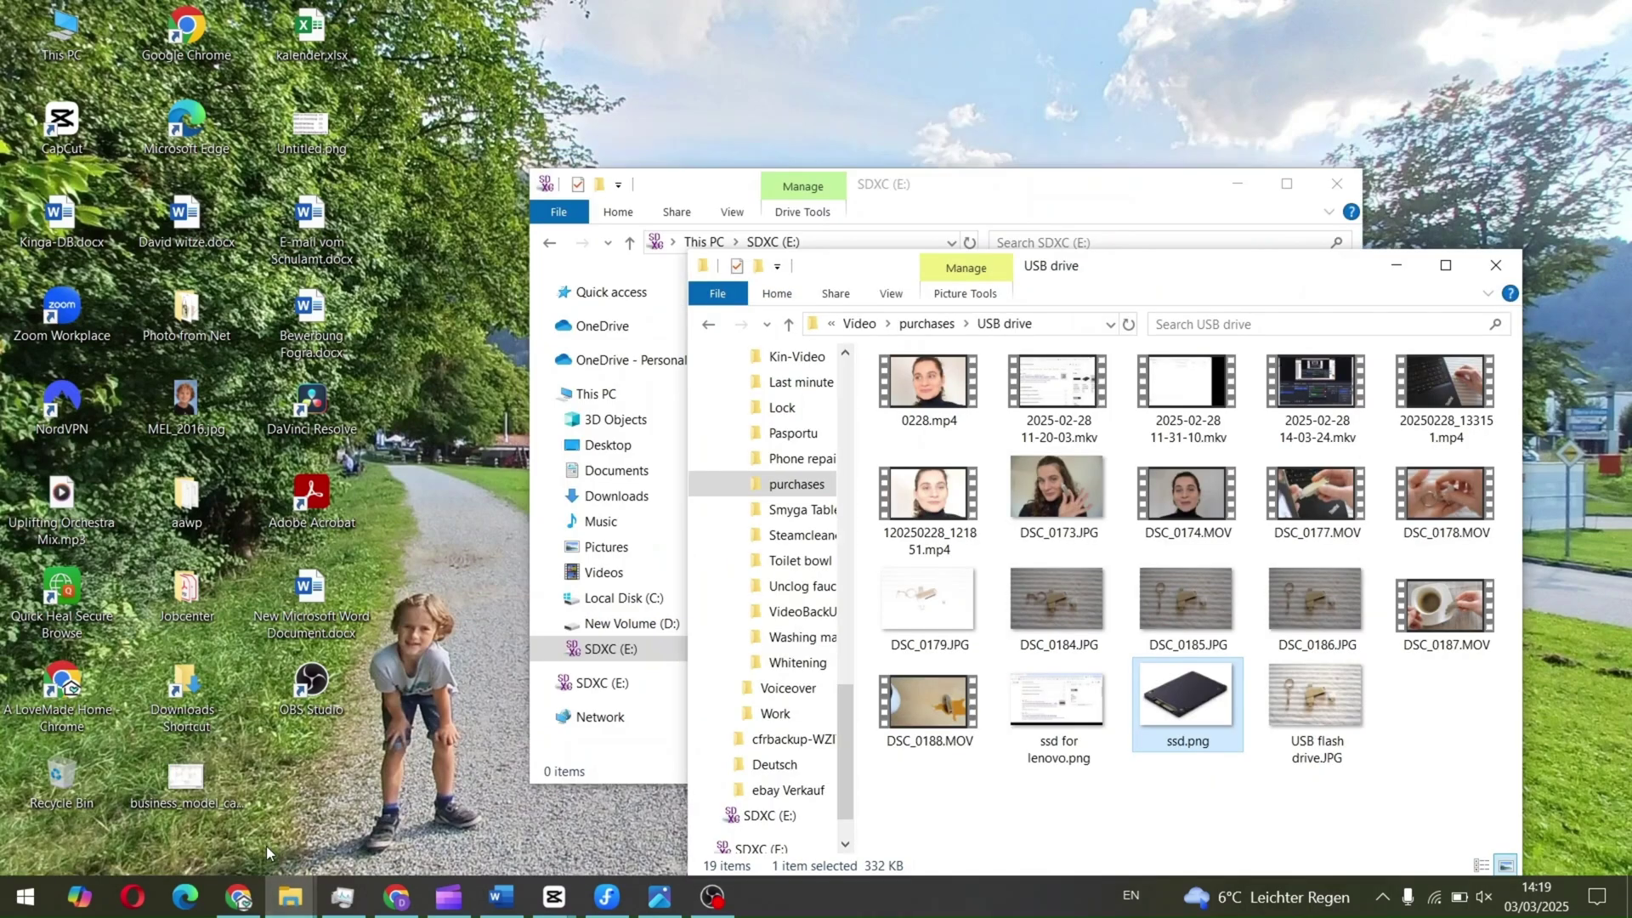
{"action": "left_click_drag", "start_coordinate": [1130, 285], "coordinate": [1377, 264]}
{"action": "left_click_drag", "start_coordinate": [1177, 360], "coordinate": [859, 474]}
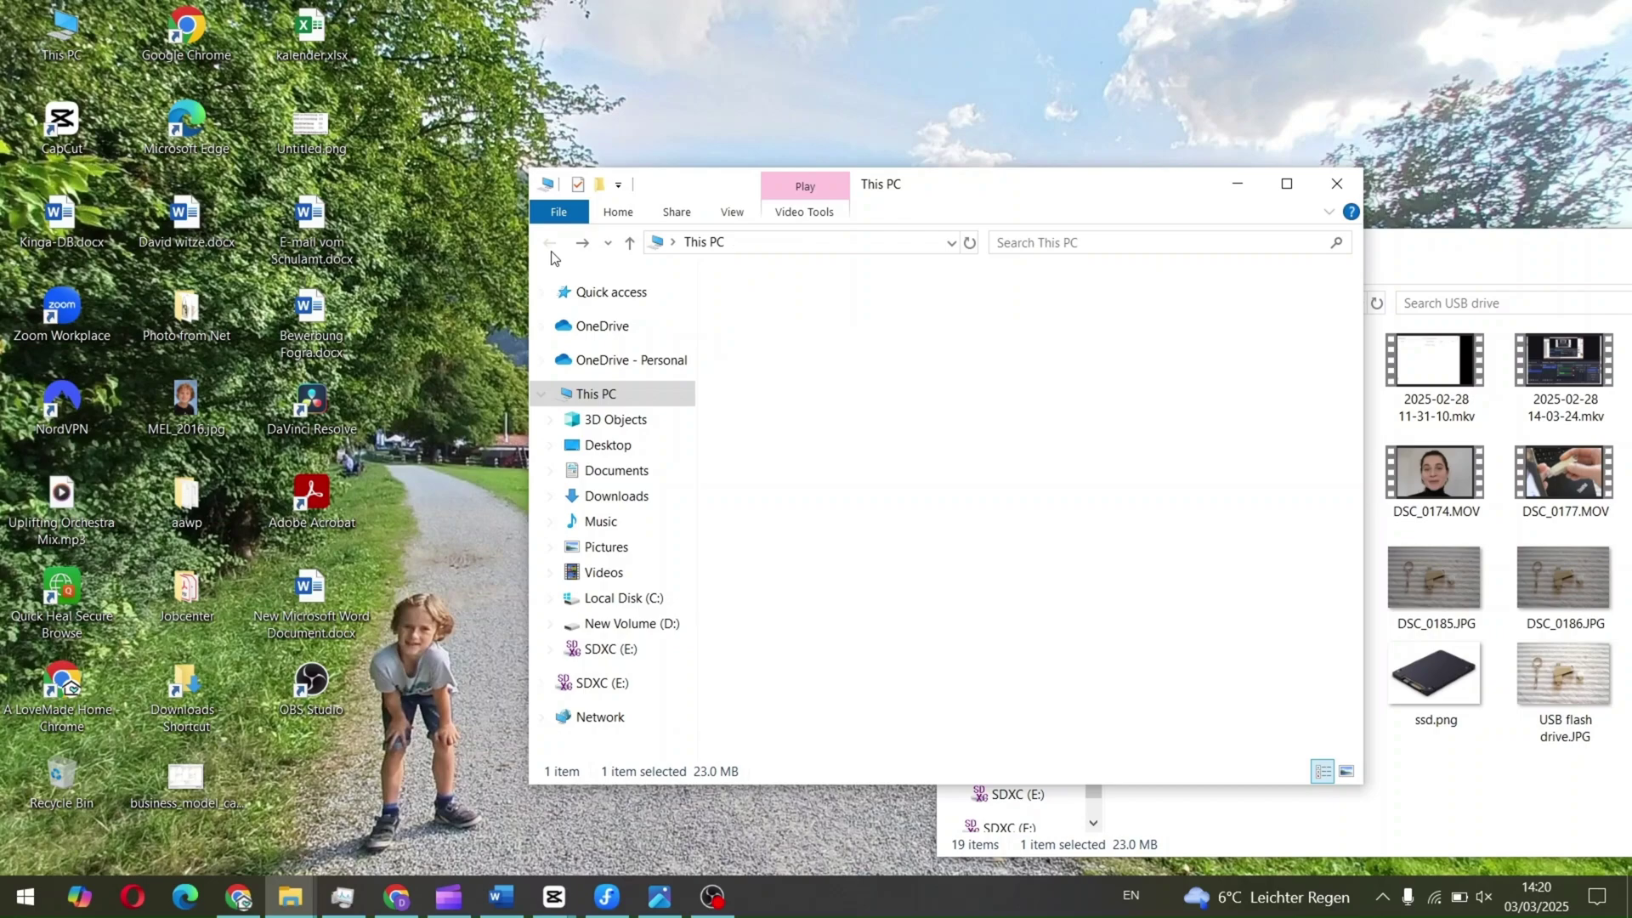
{"action": "right_click", "coordinate": [825, 646]}
{"action": "left_click", "coordinate": [905, 622]}
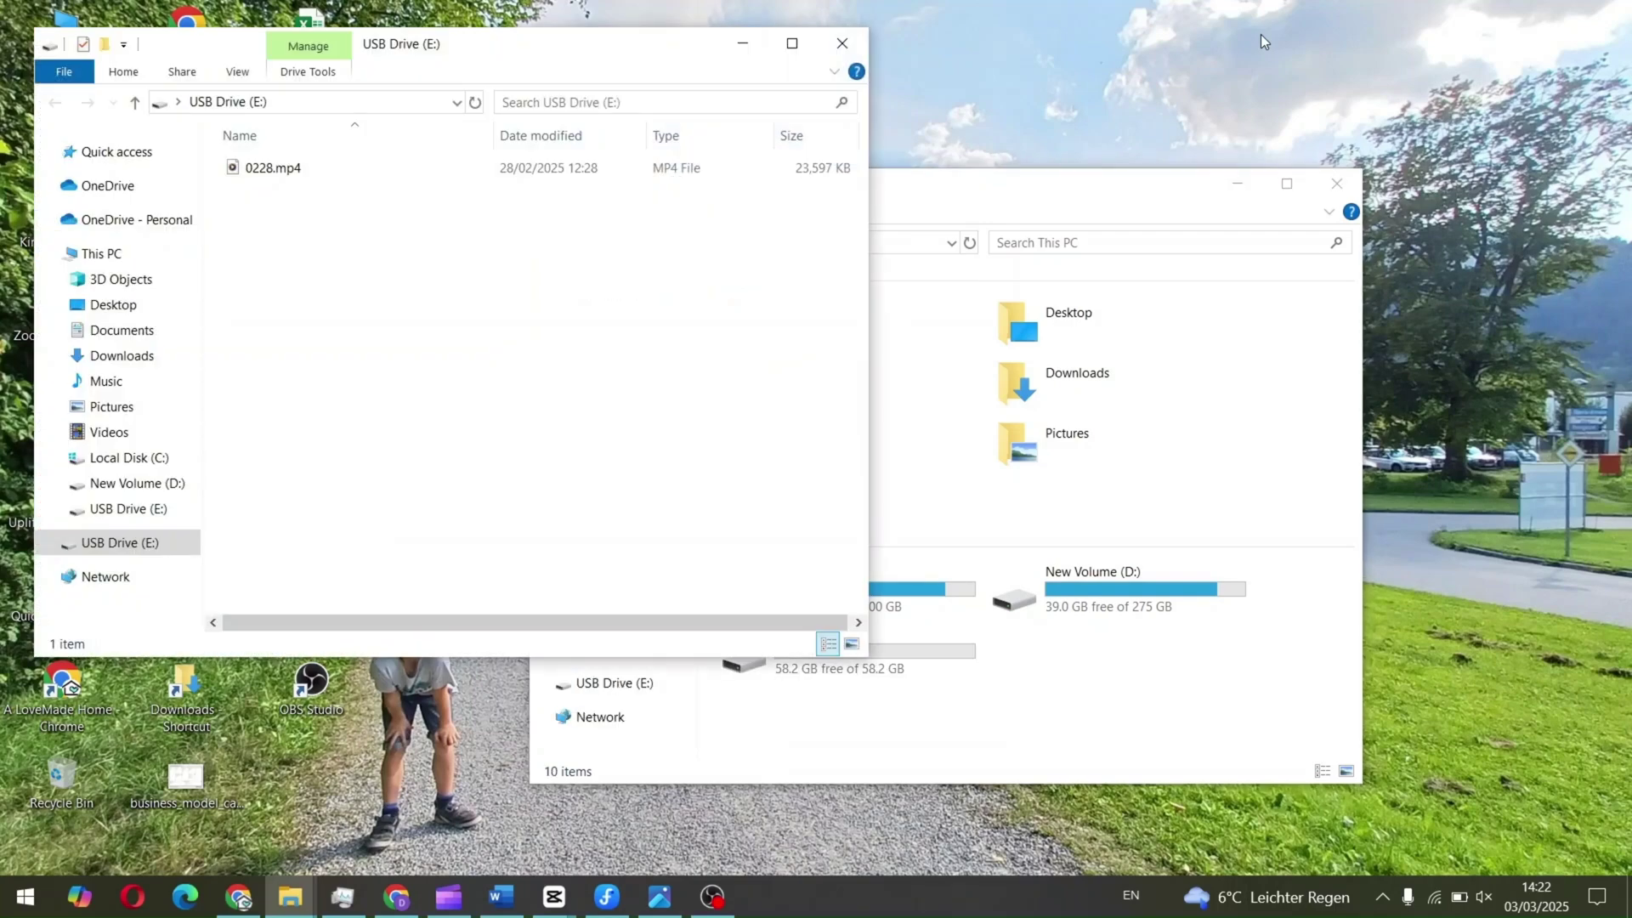
Check USB Drive (E:) used space in Properties, then Shift+Delete 0228.mp4 permanently.
{"action": "right_click", "coordinate": [106, 545]}
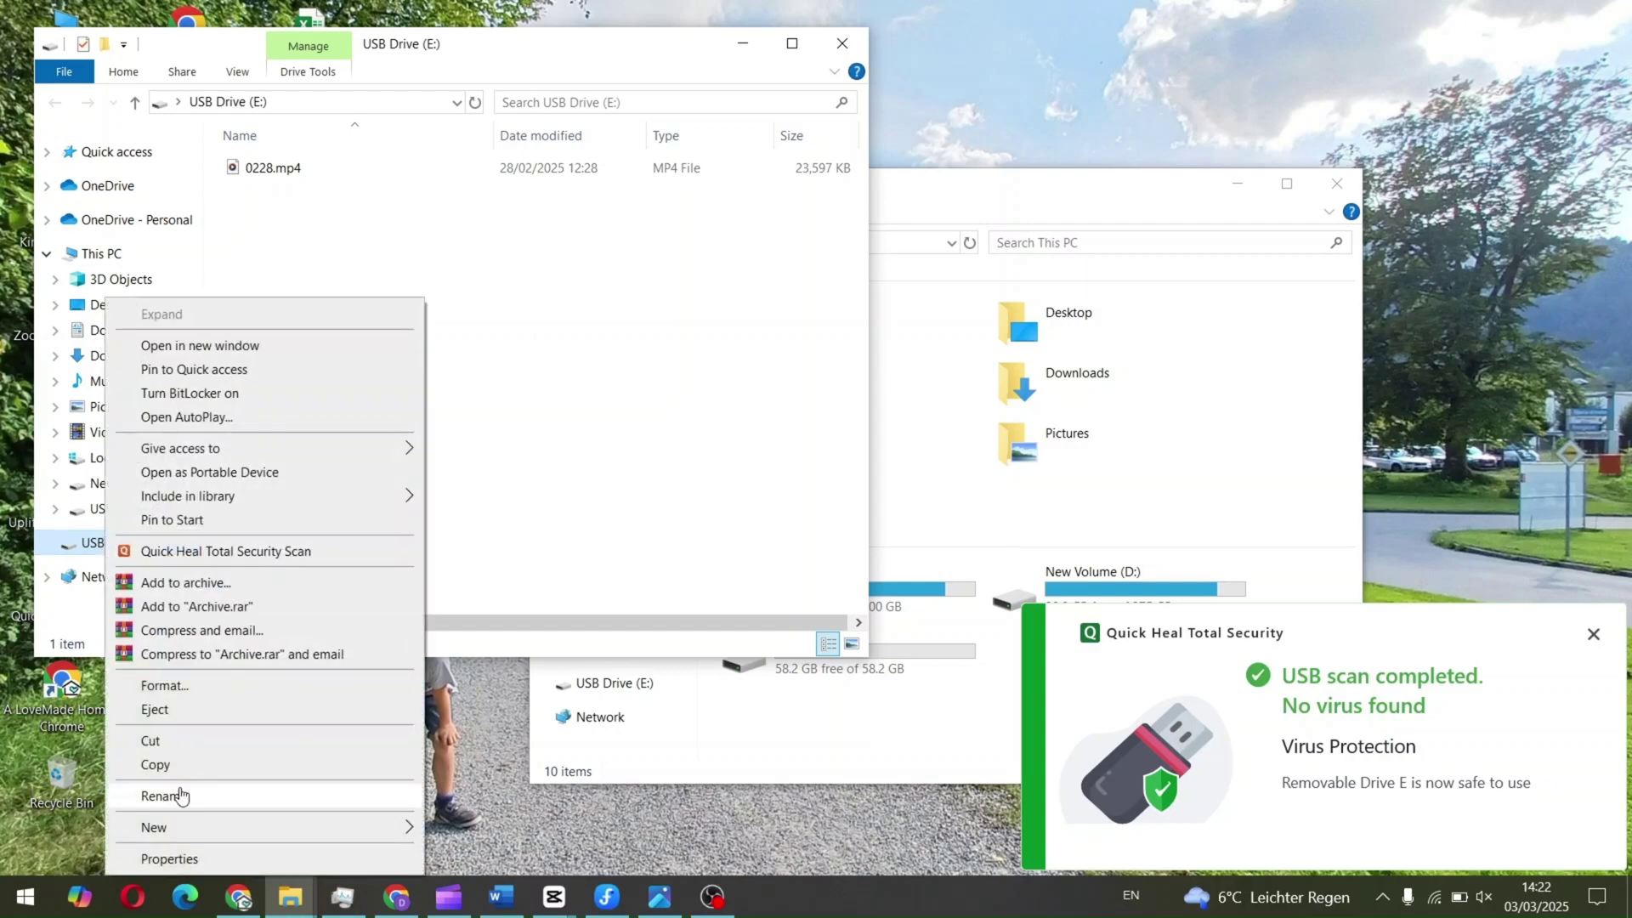
{"action": "left_click", "coordinate": [181, 857]}
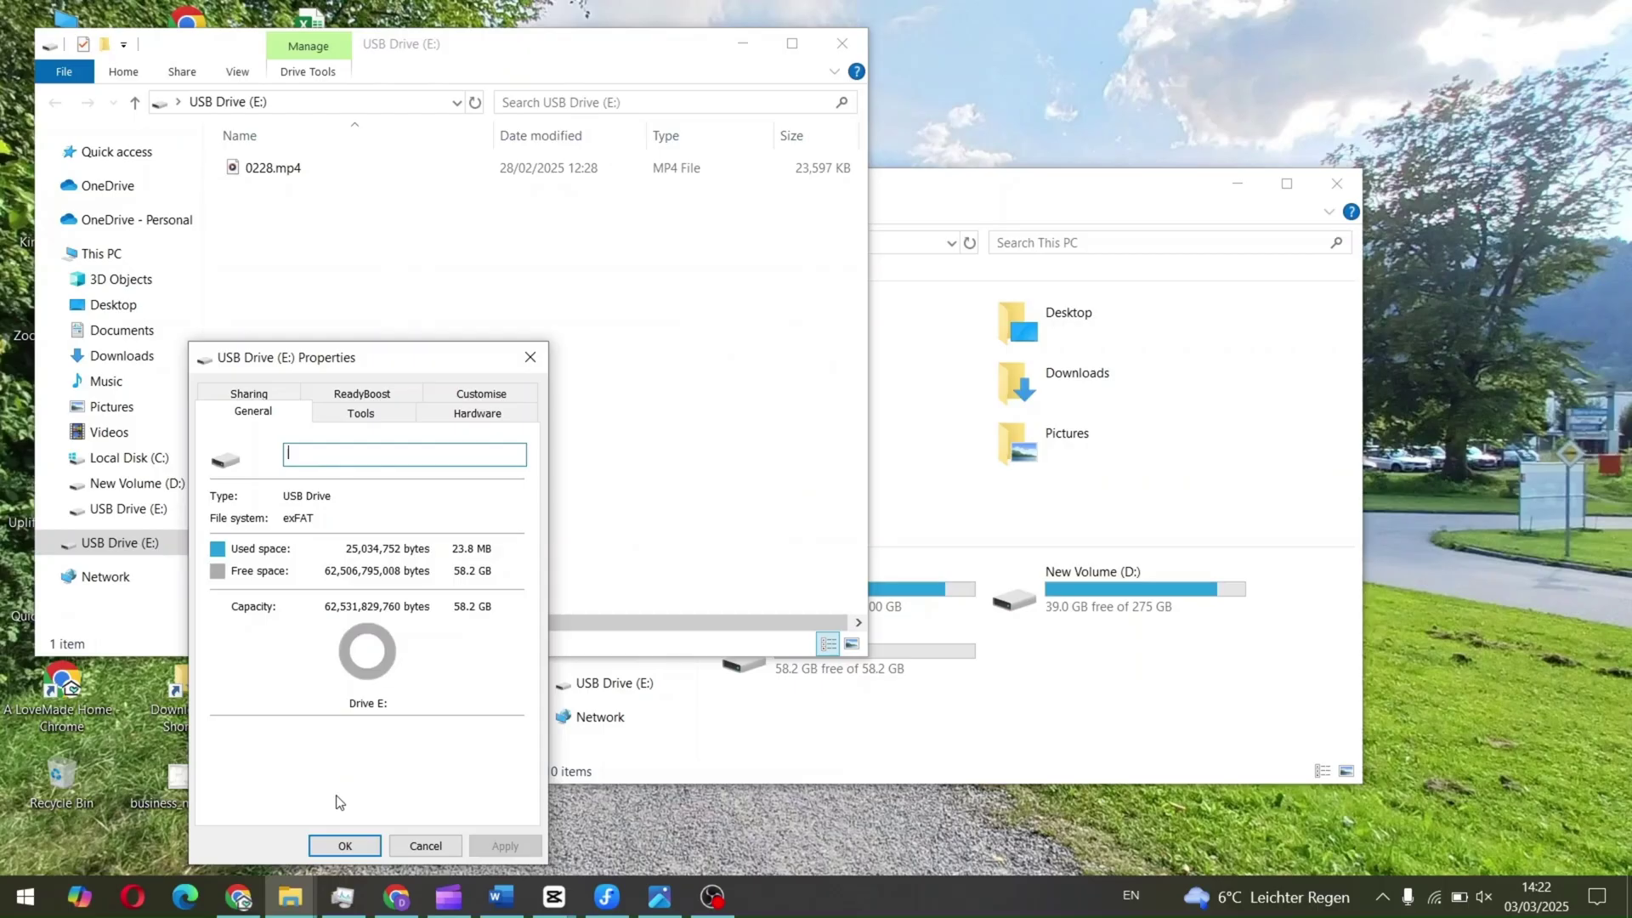
{"action": "left_click", "coordinate": [344, 846]}
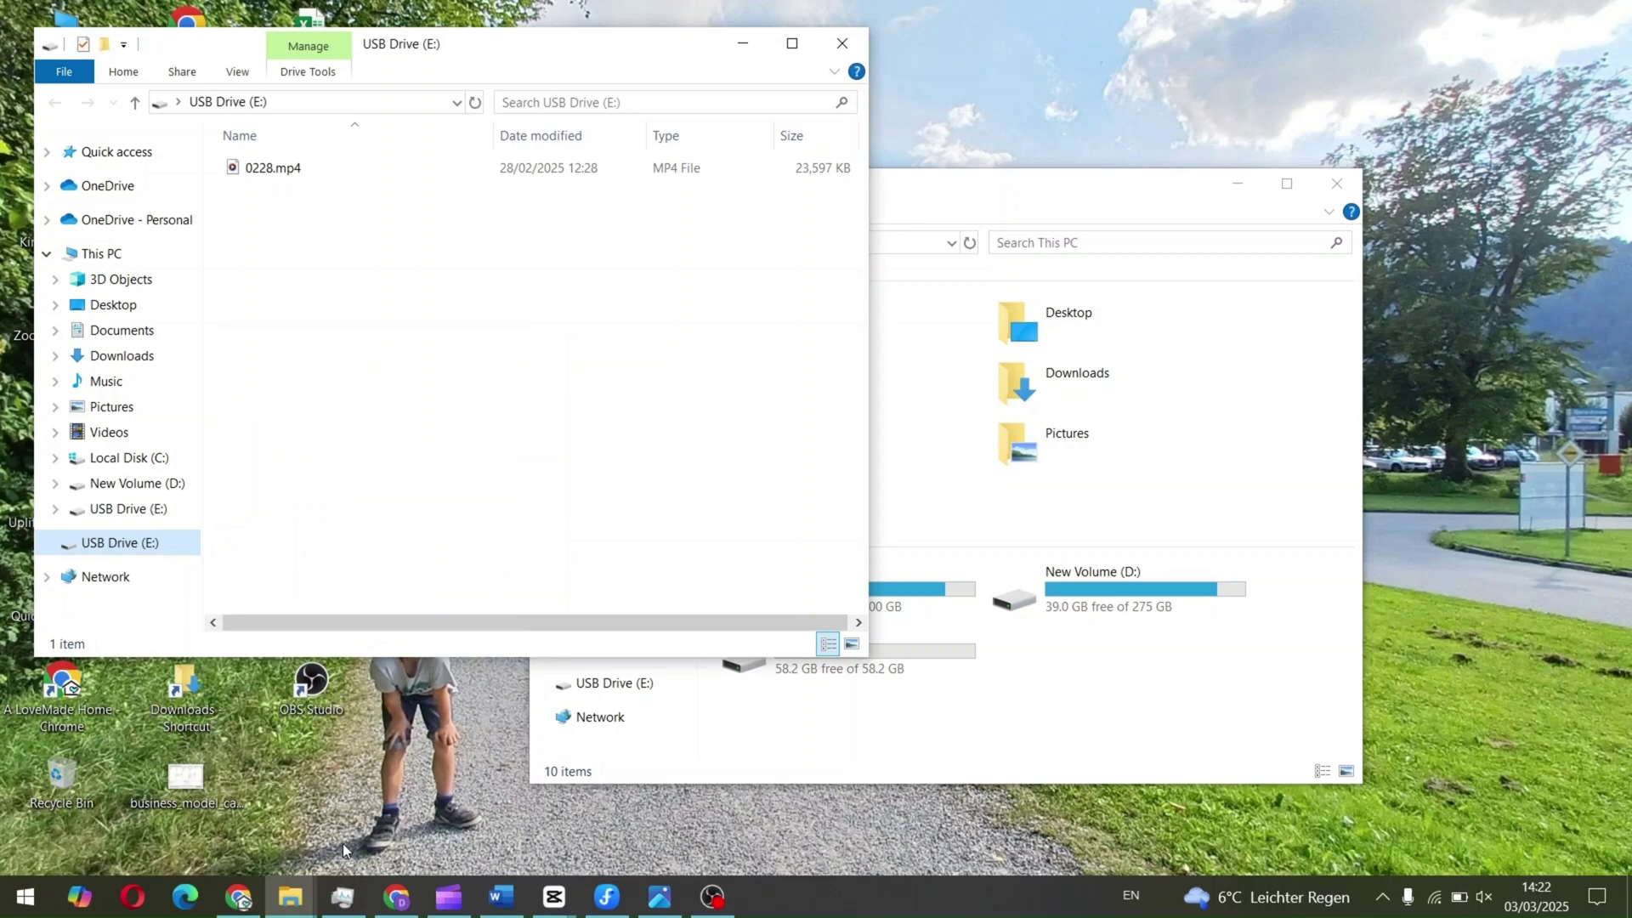
{"action": "left_click", "coordinate": [256, 176]}
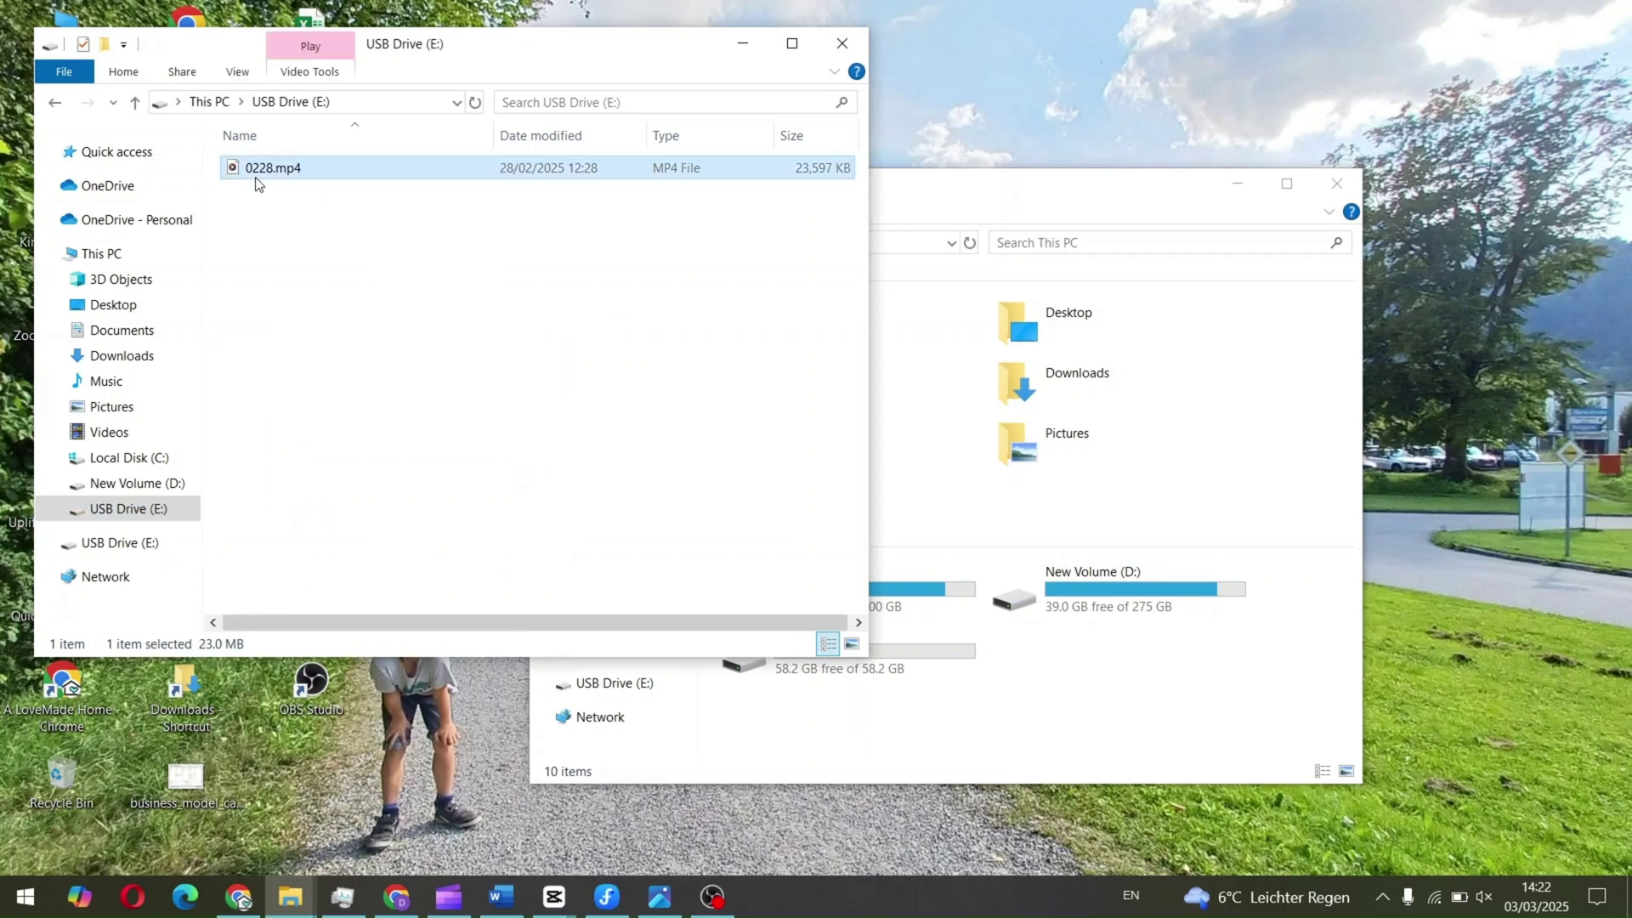
{"action": "key", "text": "shift+Delete"}
{"action": "key", "text": "Return"}
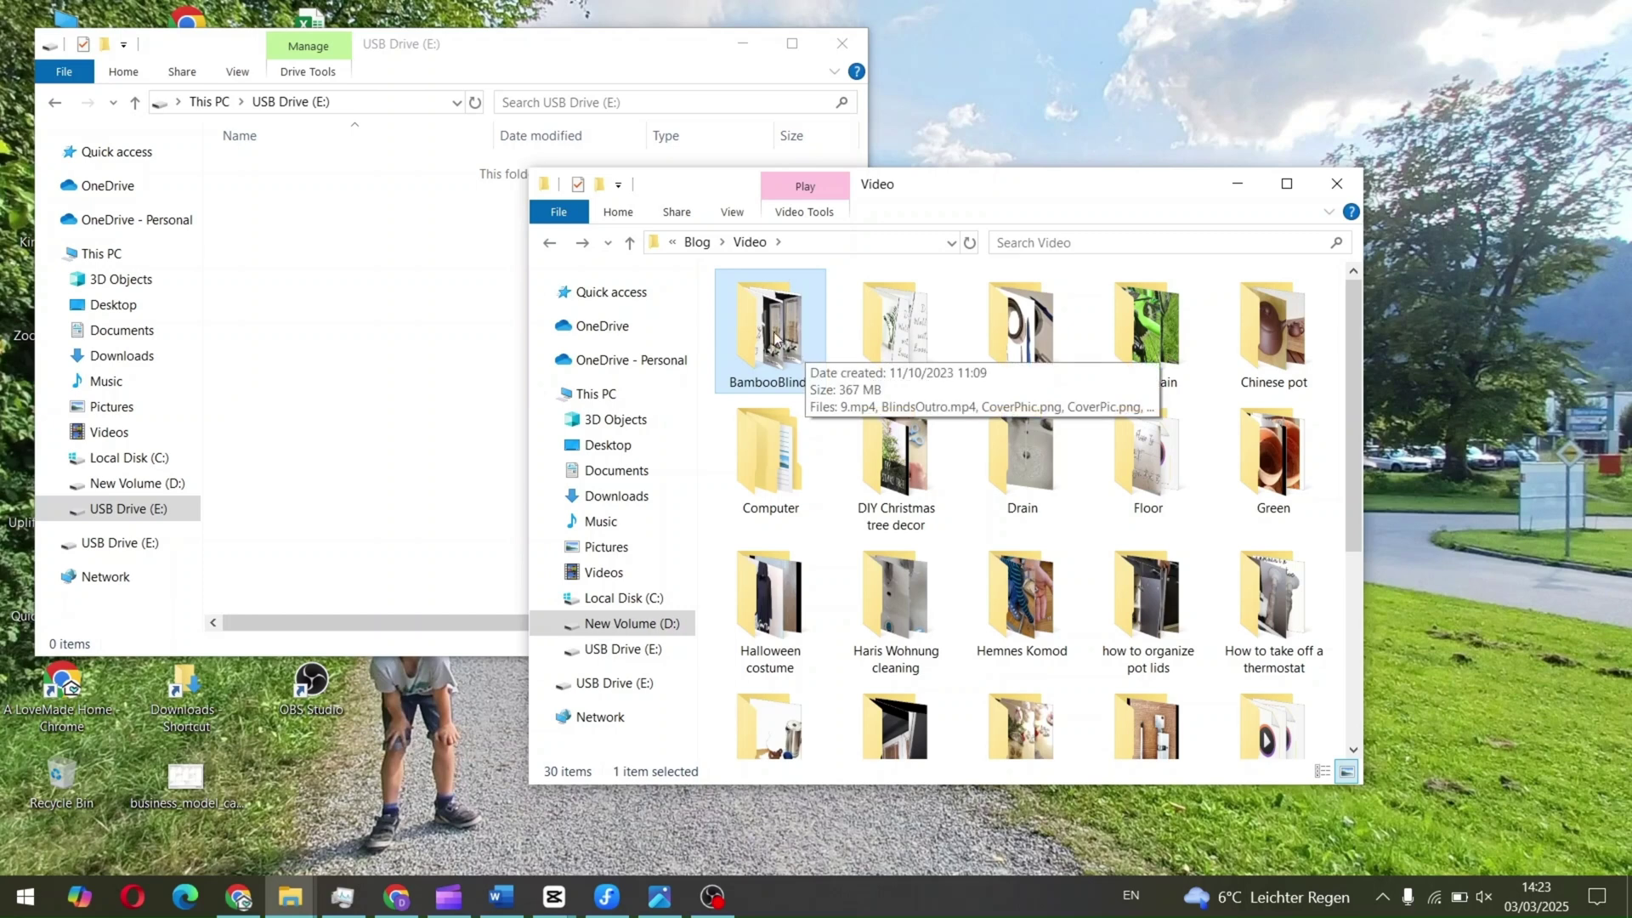
Drag the BambooBlinds folder from Blog > Video into the USB Drive (E:) window.
{"action": "mouse_move", "coordinate": [773, 338]}
{"action": "left_mouse_down"}
{"action": "mouse_move", "coordinate": [425, 383]}
{"action": "mouse_move", "coordinate": [385, 347]}
{"action": "left_mouse_up"}
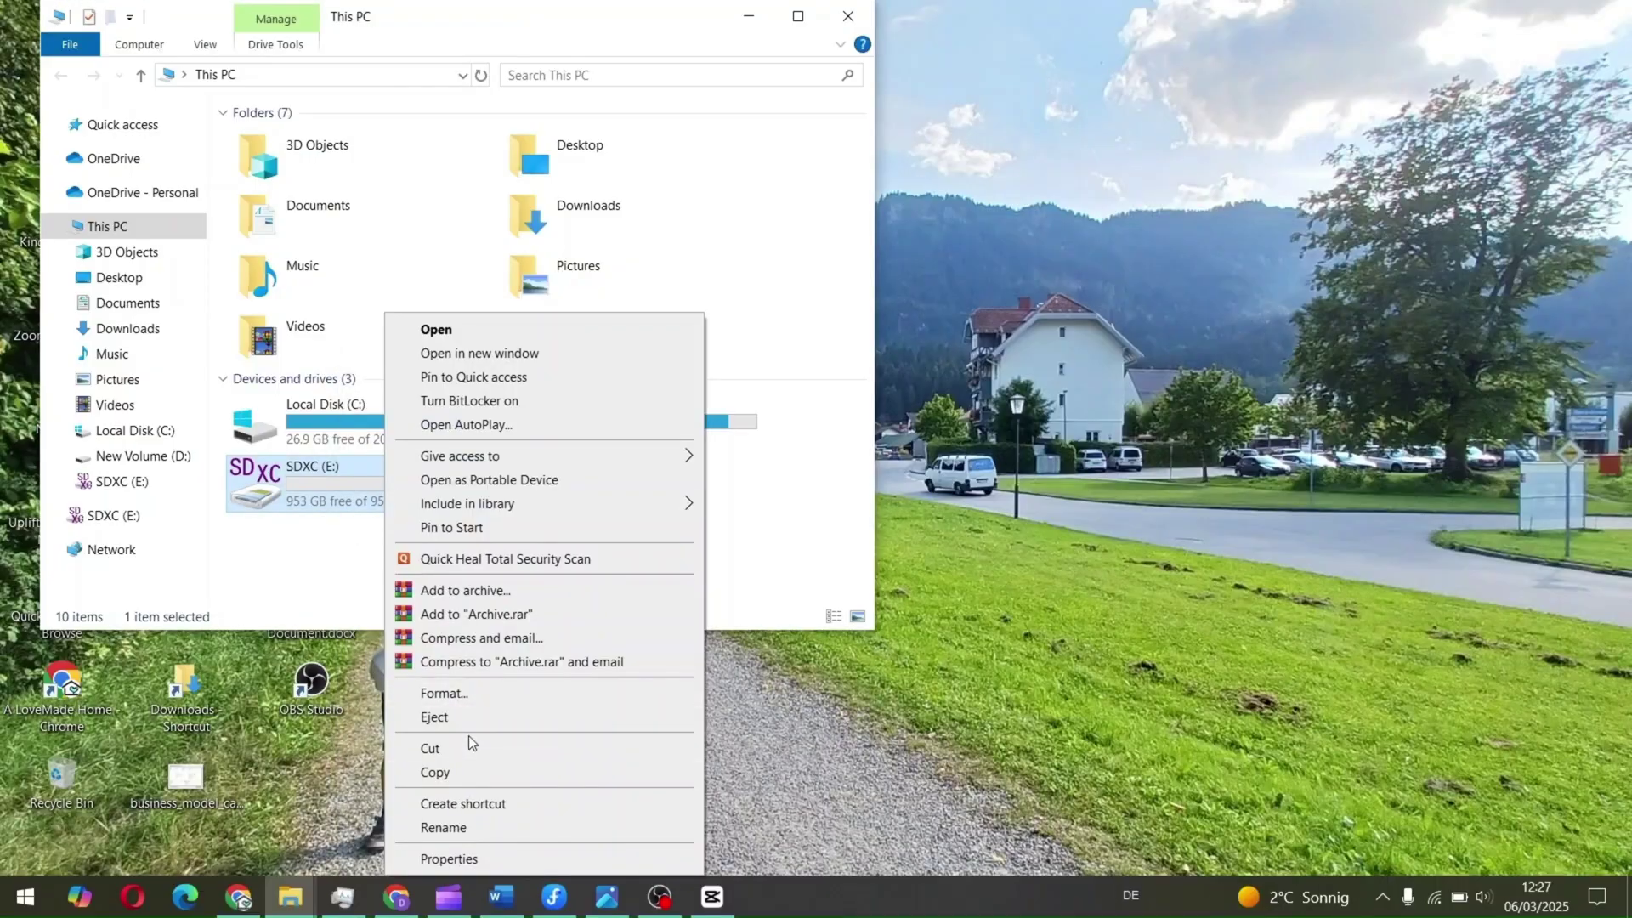
Check the 953 GB SDXC (E:) card's properties and peek inside the drive.
{"action": "left_click", "coordinate": [476, 859]}
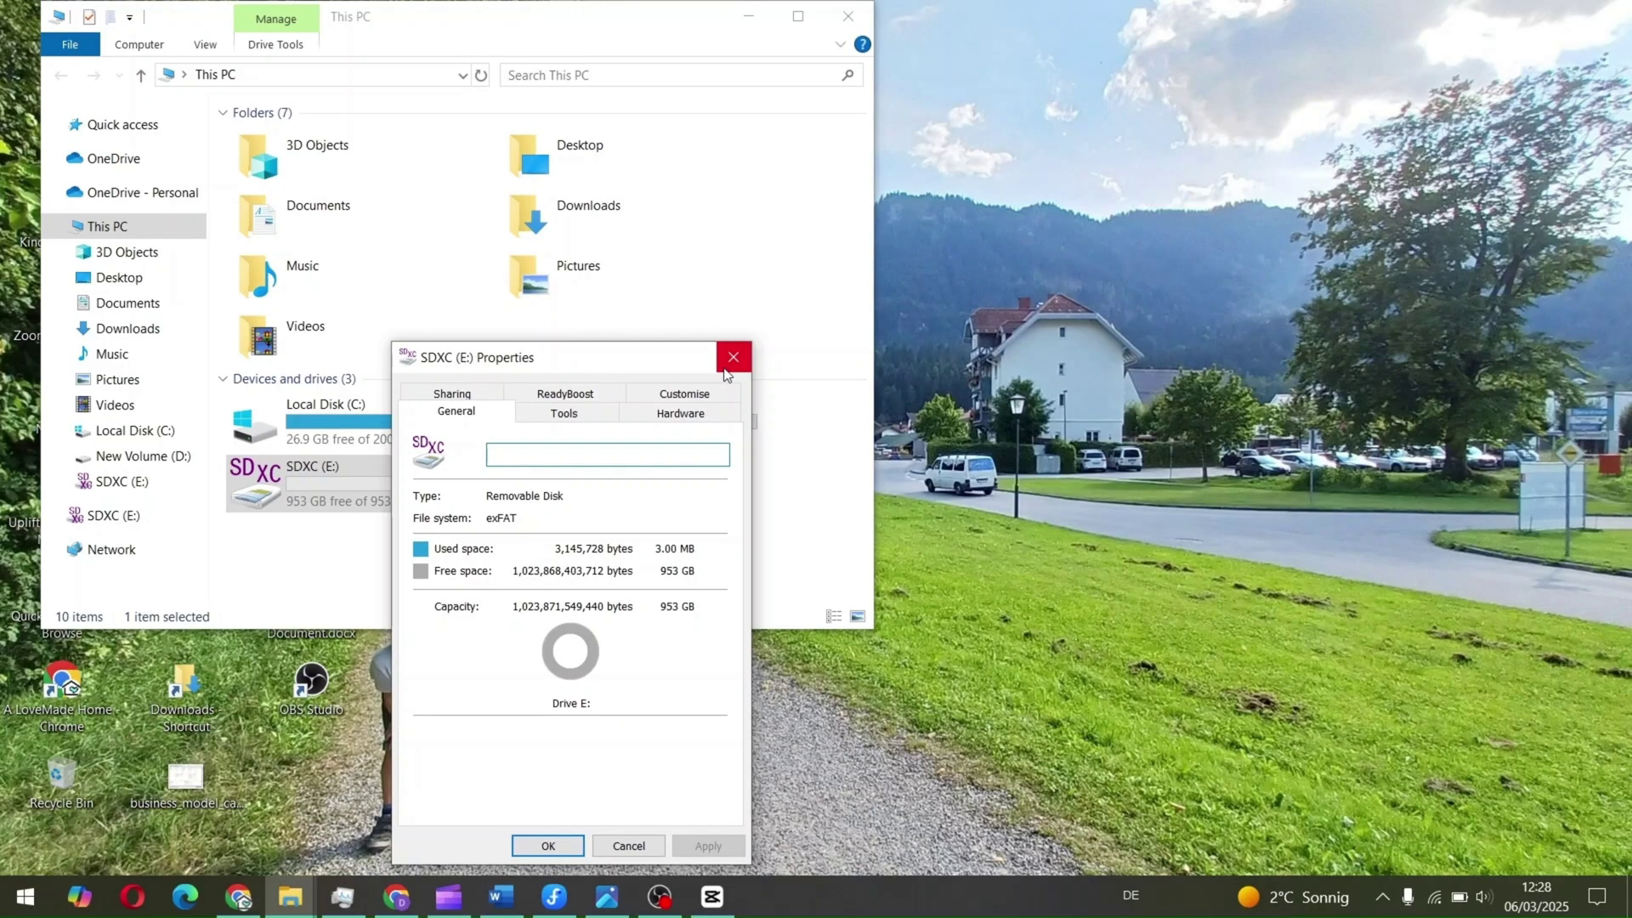
{"action": "left_click", "coordinate": [733, 353]}
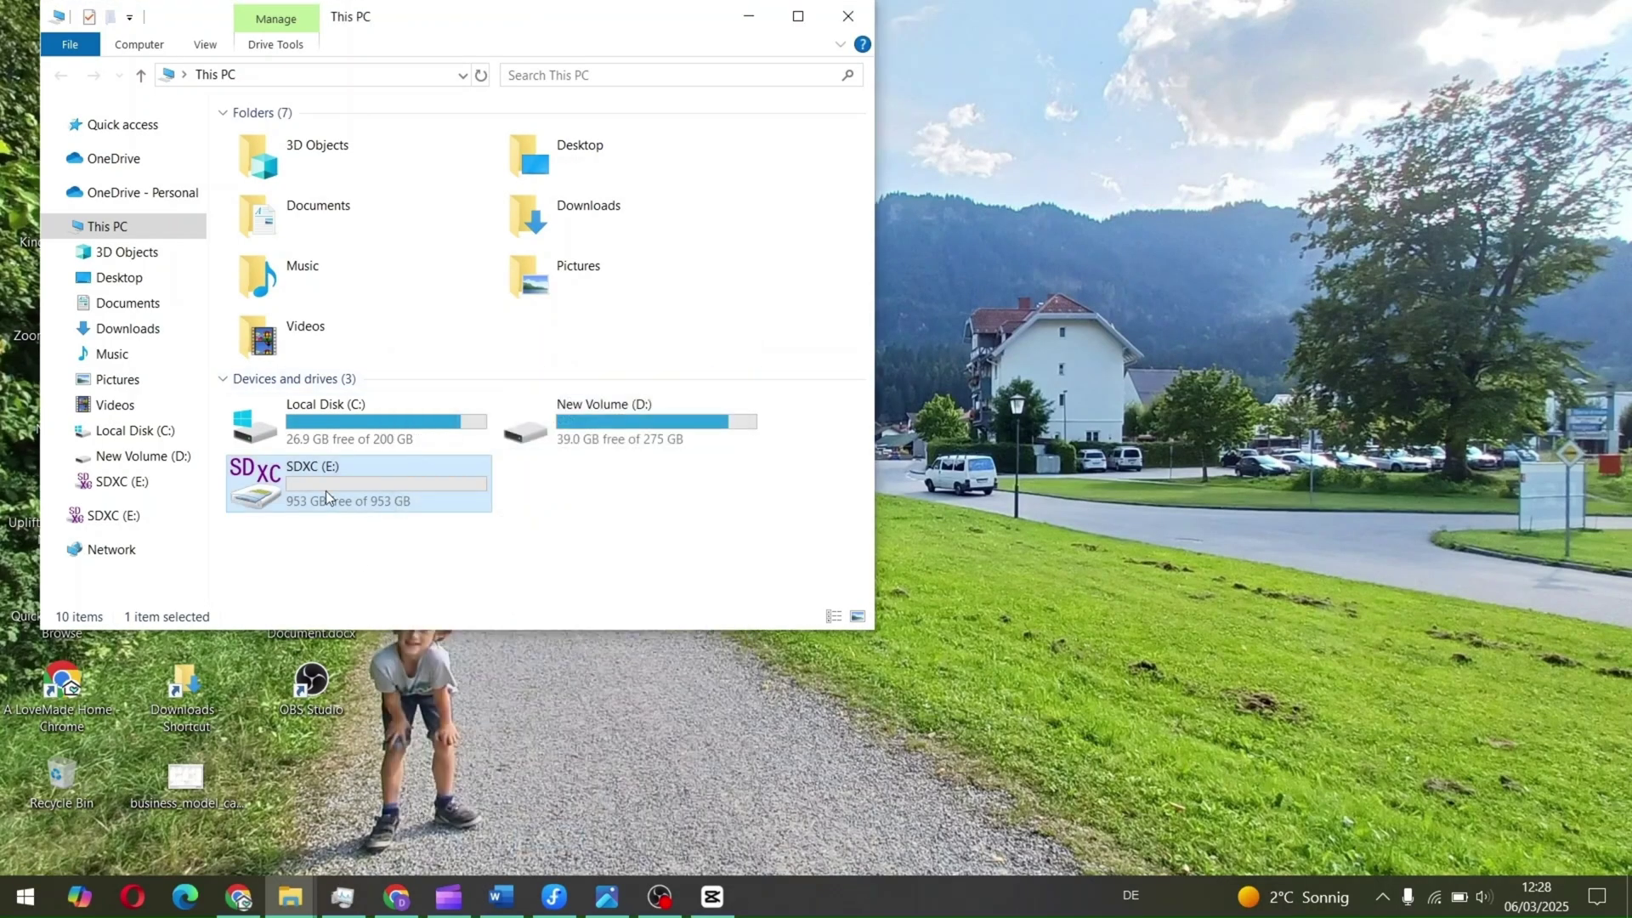
{"action": "double_click", "coordinate": [325, 495]}
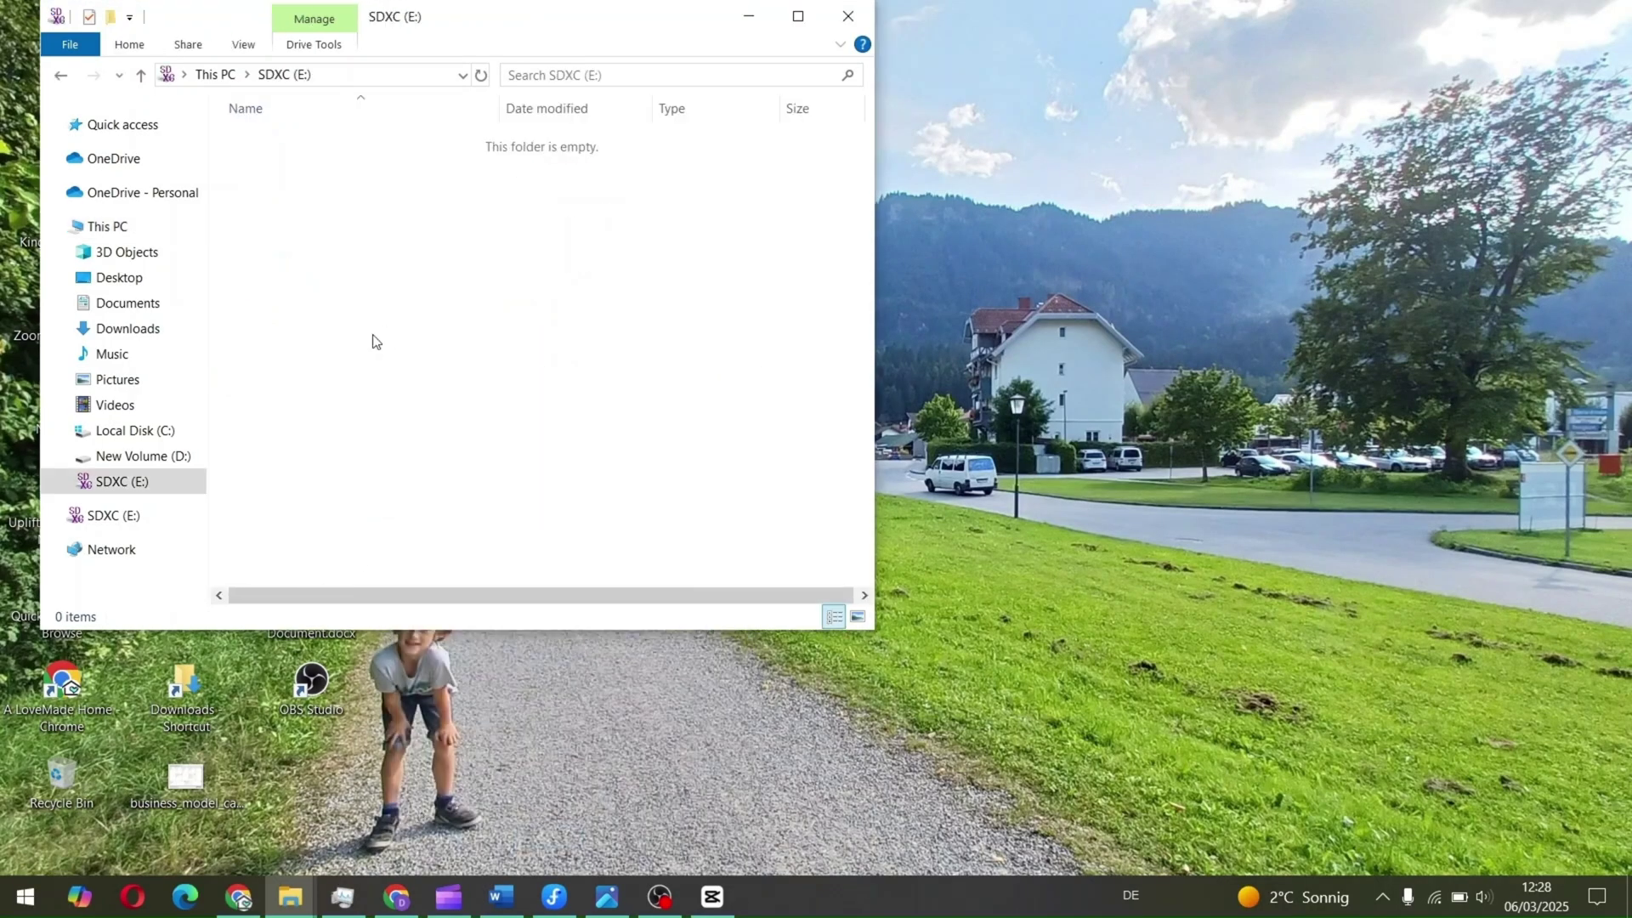
{"action": "key", "text": "alt+Left"}
Quick-format the card as exFAT, then open the empty drive in a window on the right.
{"action": "right_click", "coordinate": [418, 495]}
{"action": "left_click", "coordinate": [472, 694]}
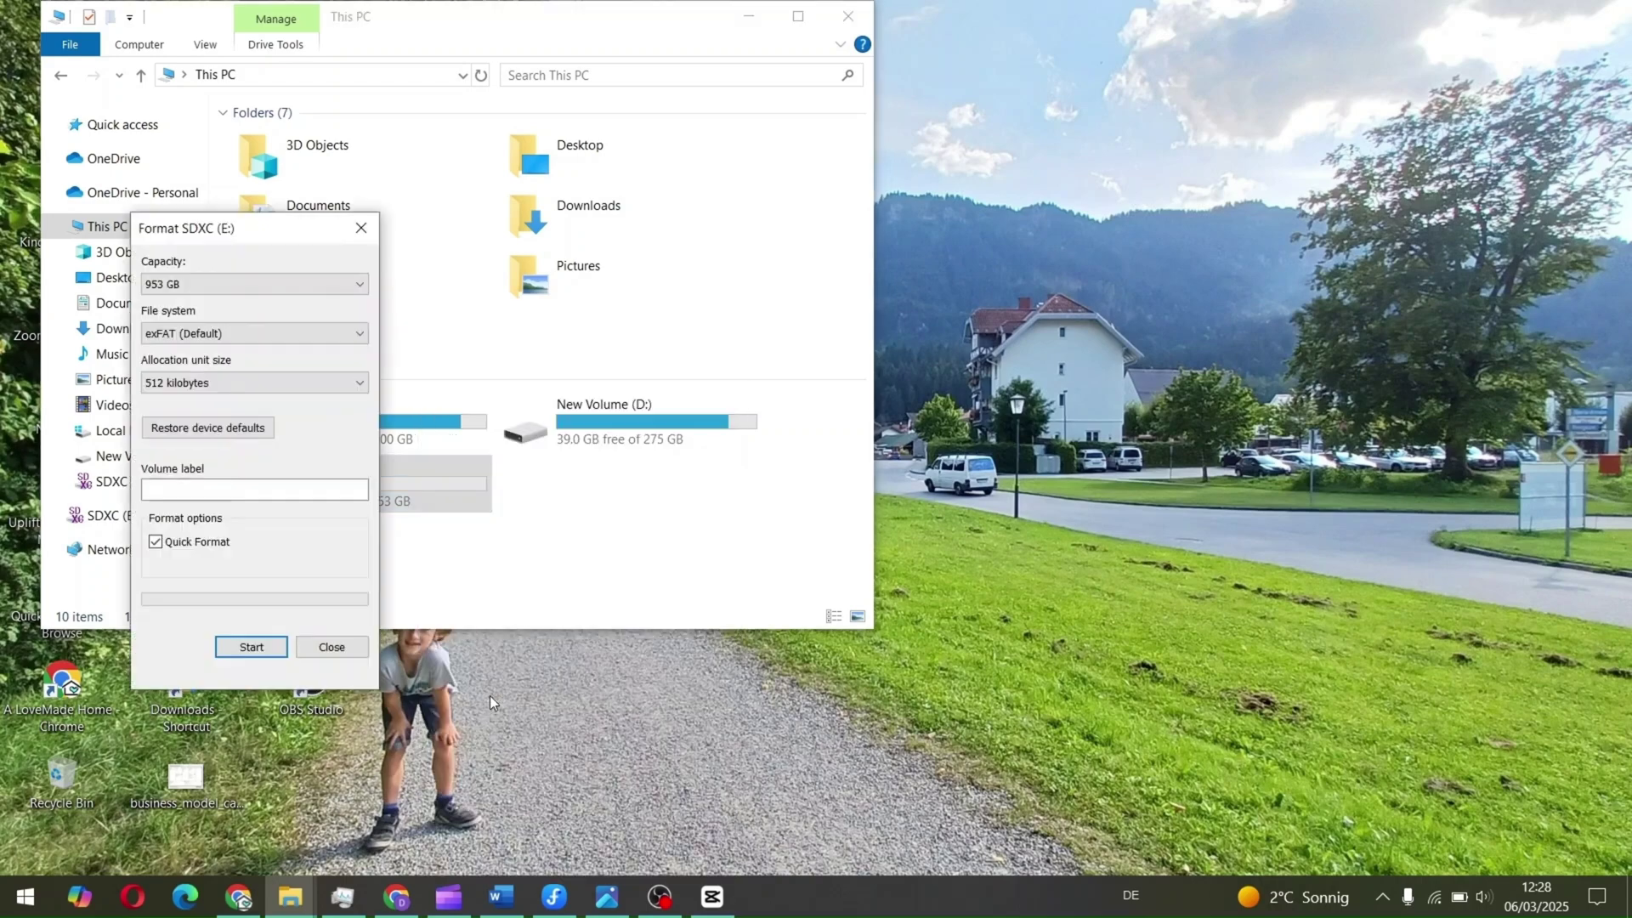
{"action": "left_click", "coordinate": [248, 648]}
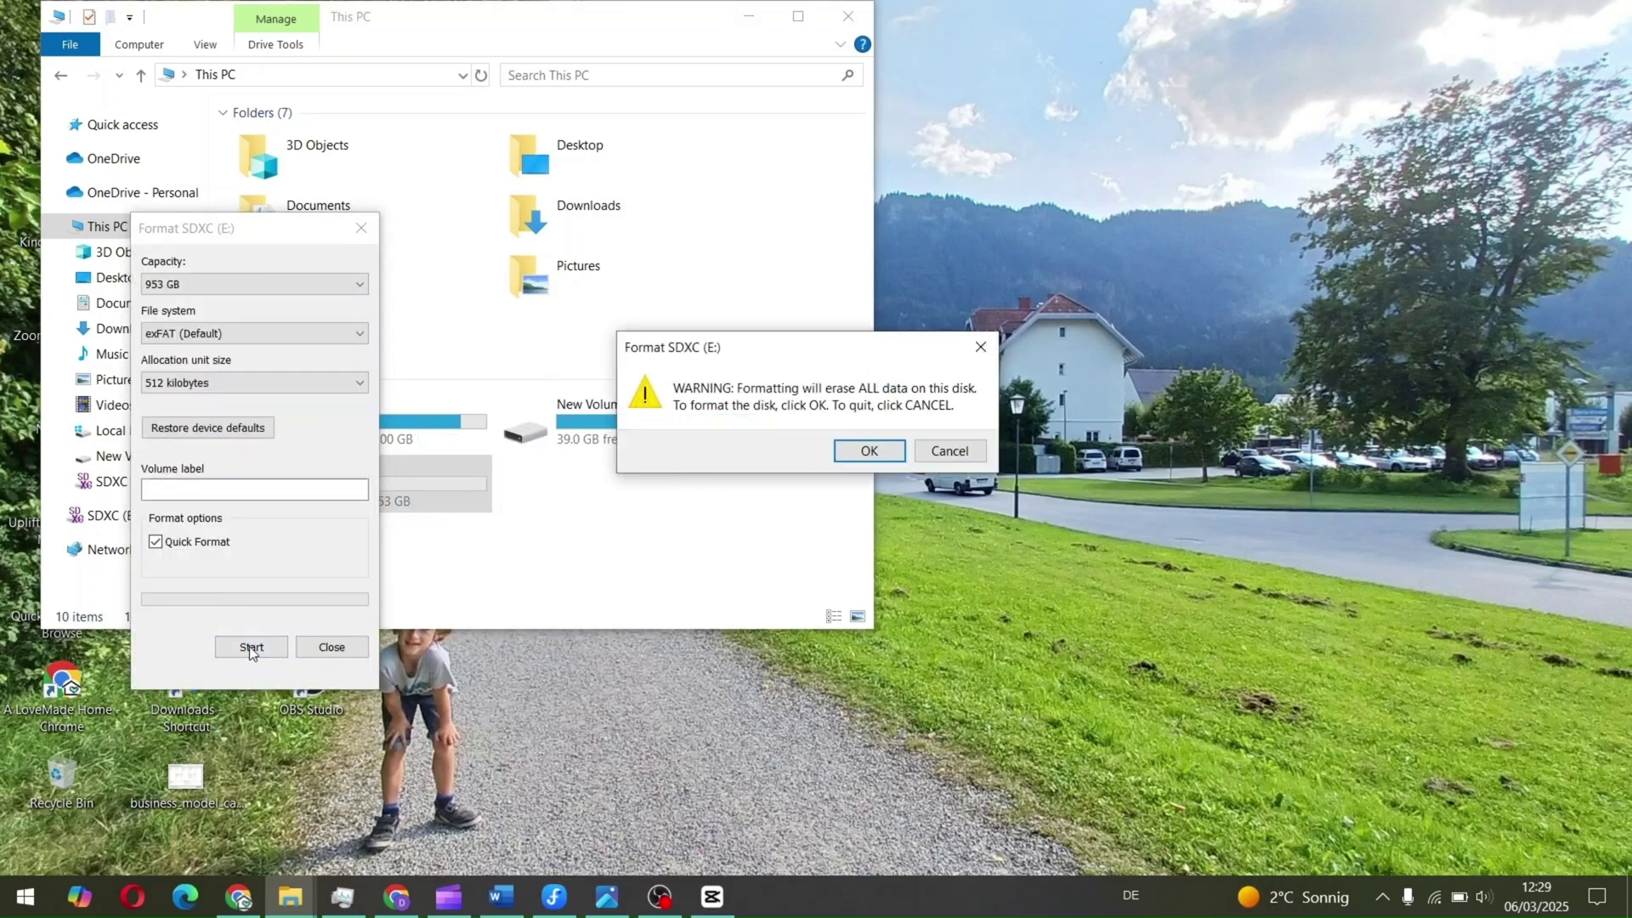
{"action": "left_click", "coordinate": [889, 456]}
{"action": "left_click", "coordinate": [932, 439]}
{"action": "left_click", "coordinate": [331, 647]}
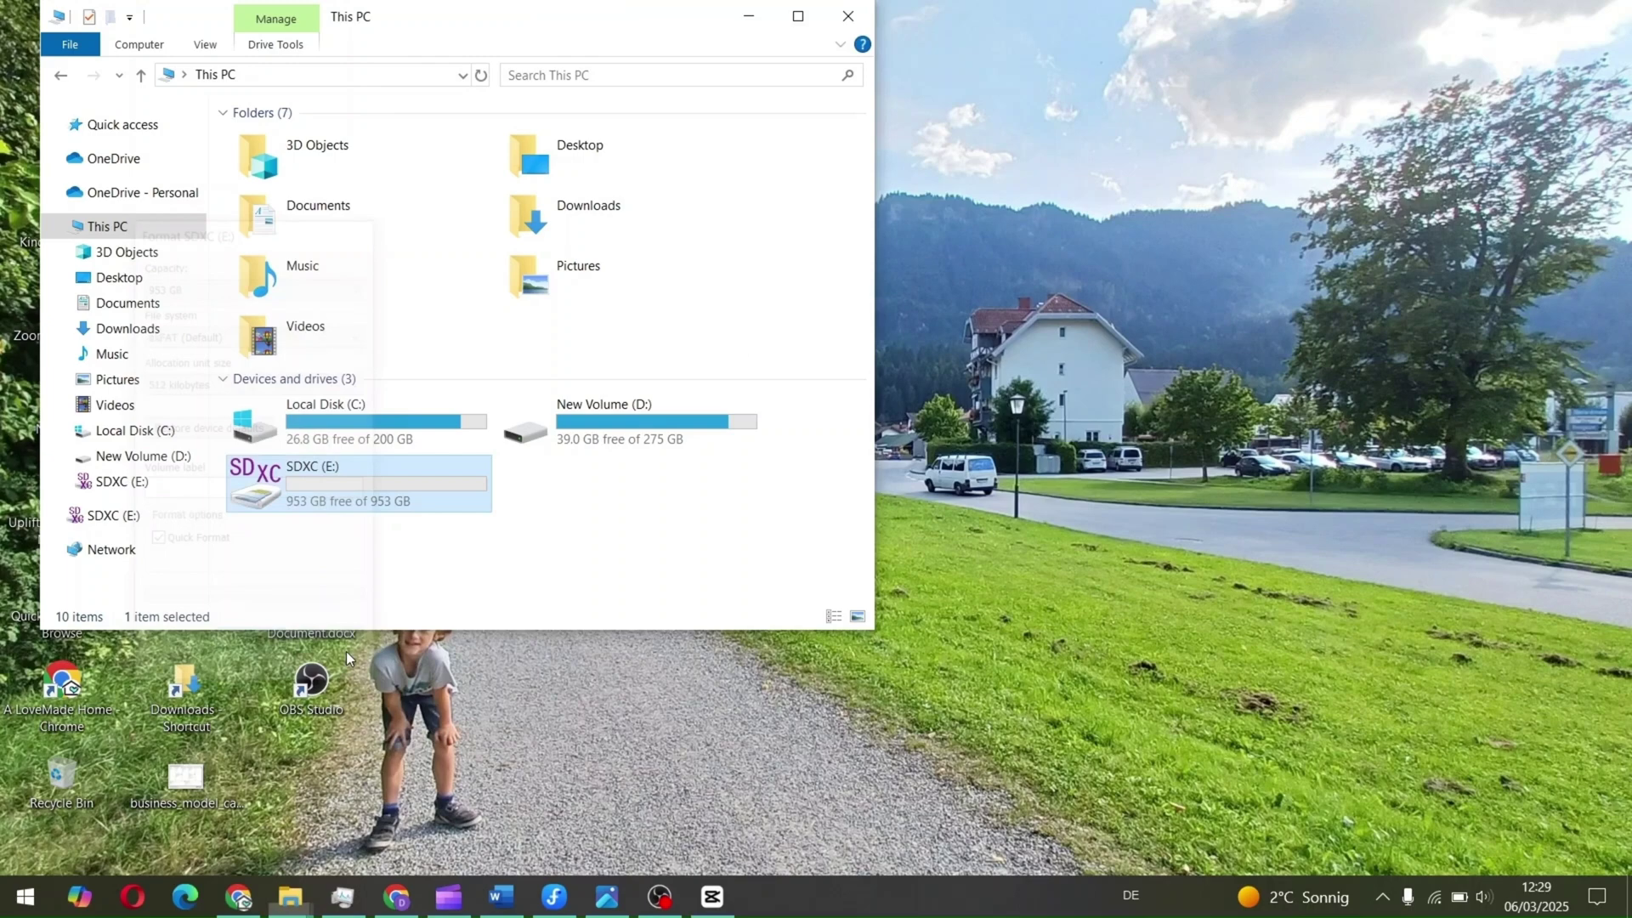
{"action": "double_click", "coordinate": [431, 492]}
{"action": "mouse_move", "coordinate": [491, 26]}
{"action": "left_mouse_down"}
{"action": "mouse_move", "coordinate": [1153, 49]}
{"action": "mouse_move", "coordinate": [547, 66]}
{"action": "left_mouse_up"}
Check D:\Blog\Video's properties in a second window and drag the folder onto SDXC (E:).
{"action": "double_click", "coordinate": [94, 53]}
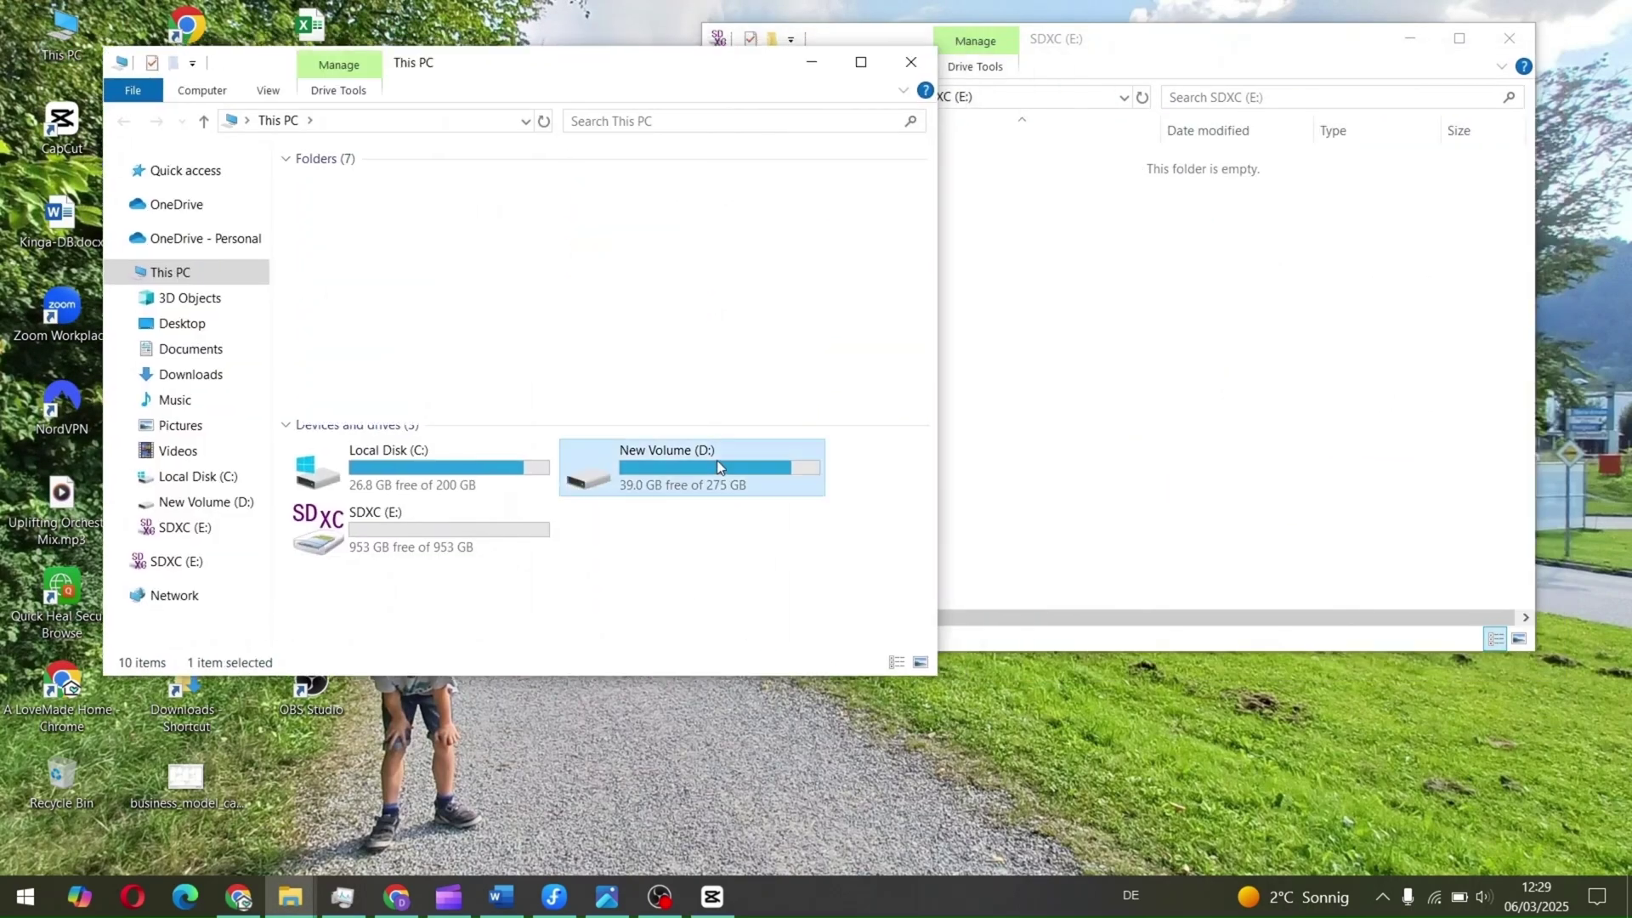
{"action": "double_click", "coordinate": [717, 461]}
{"action": "double_click", "coordinate": [340, 186]}
{"action": "right_click", "coordinate": [327, 301]}
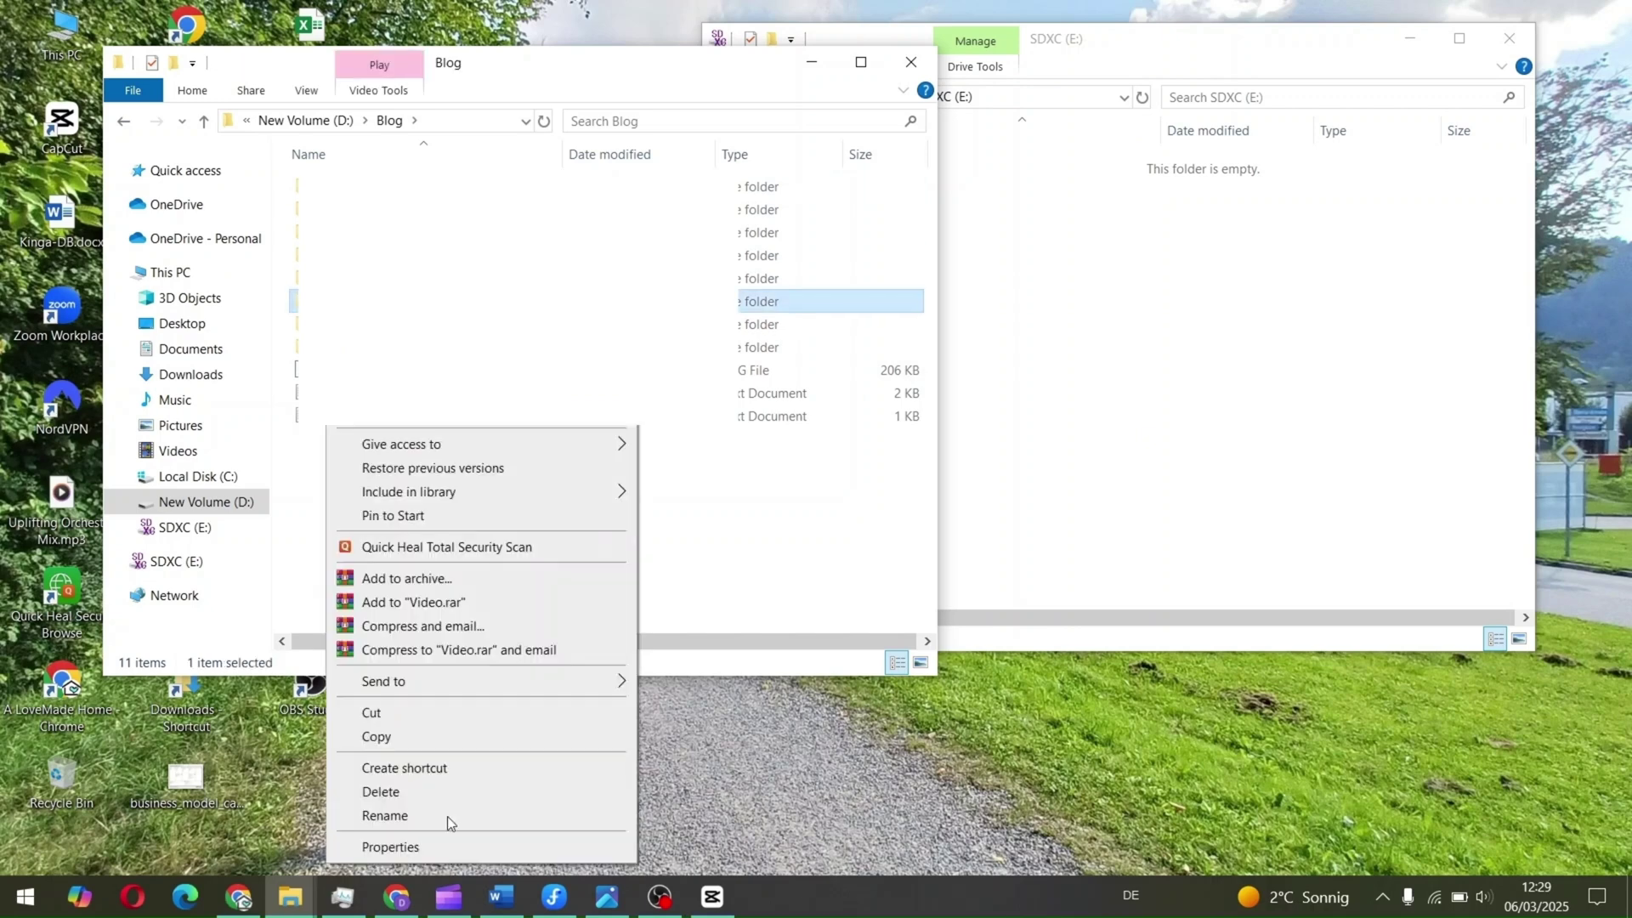
{"action": "left_click", "coordinate": [442, 846]}
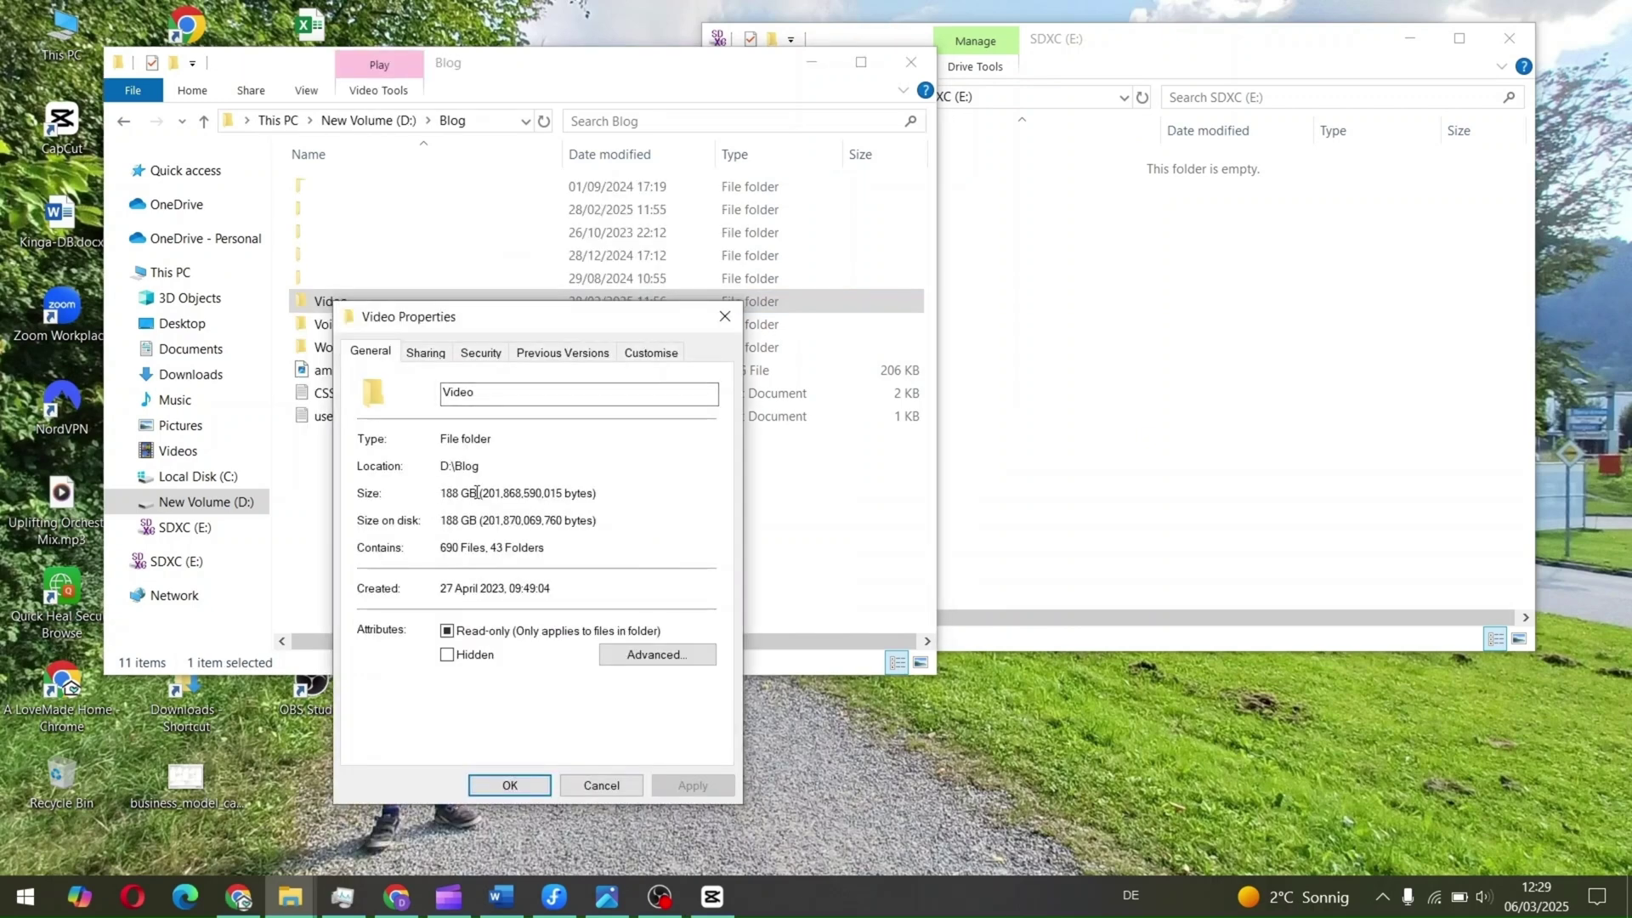
{"action": "left_click", "coordinate": [511, 787]}
{"action": "mouse_move", "coordinate": [314, 306]}
{"action": "left_mouse_down"}
{"action": "mouse_move", "coordinate": [1045, 321]}
{"action": "mouse_move", "coordinate": [1046, 339]}
{"action": "left_mouse_up"}
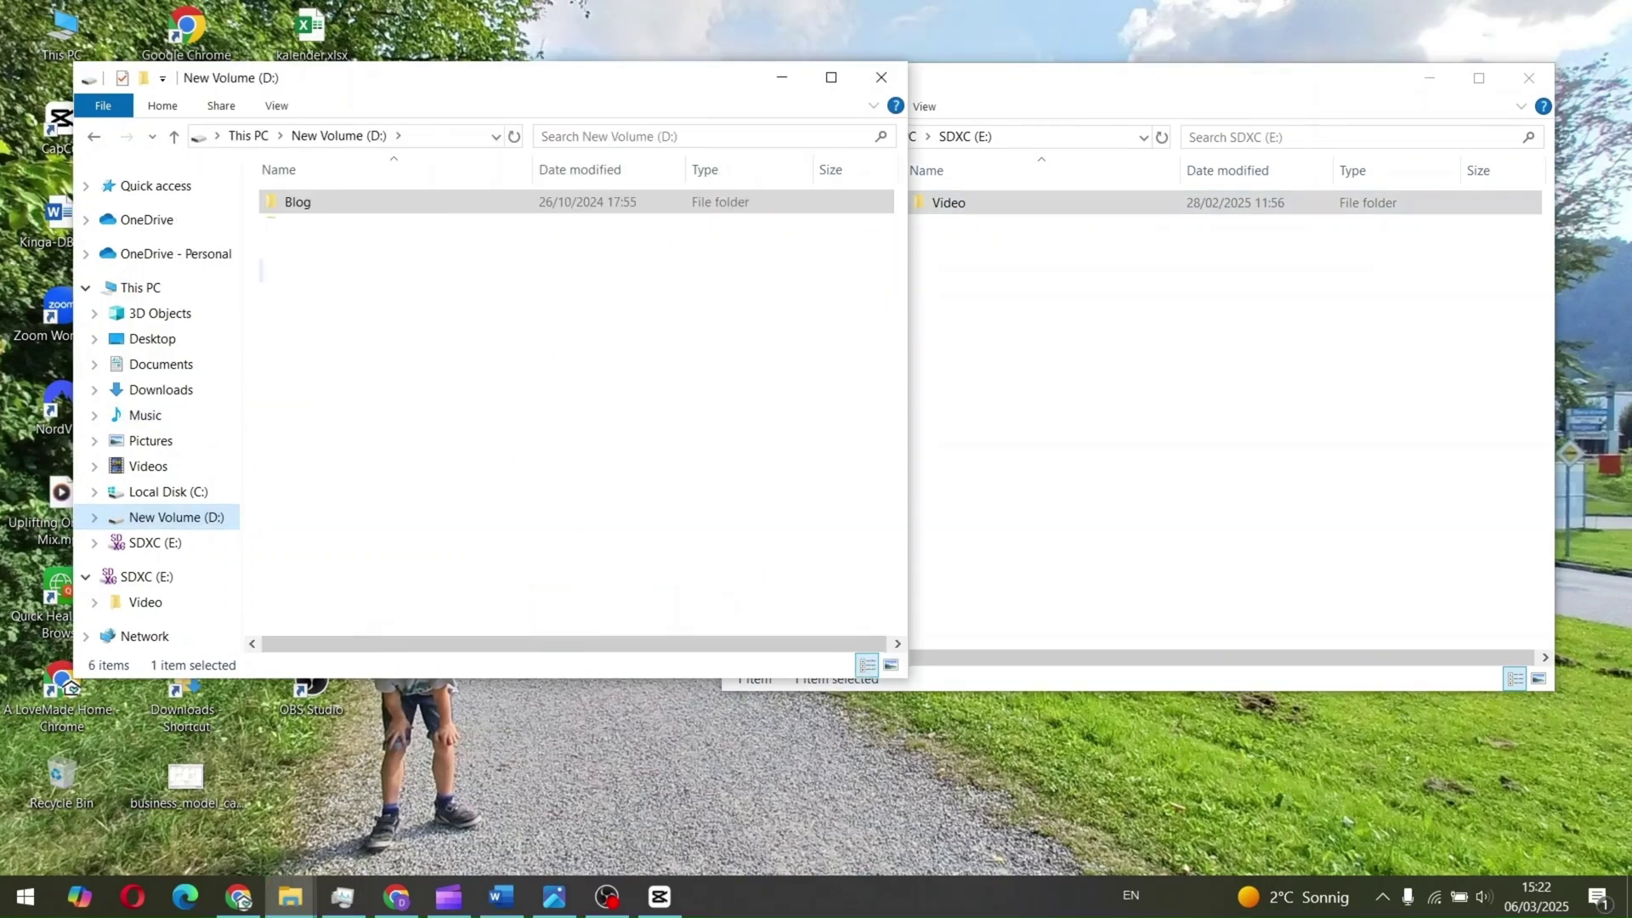
Compare the Properties of the original and copied Video folders, each holding 690 files.
{"action": "double_click", "coordinate": [314, 207]}
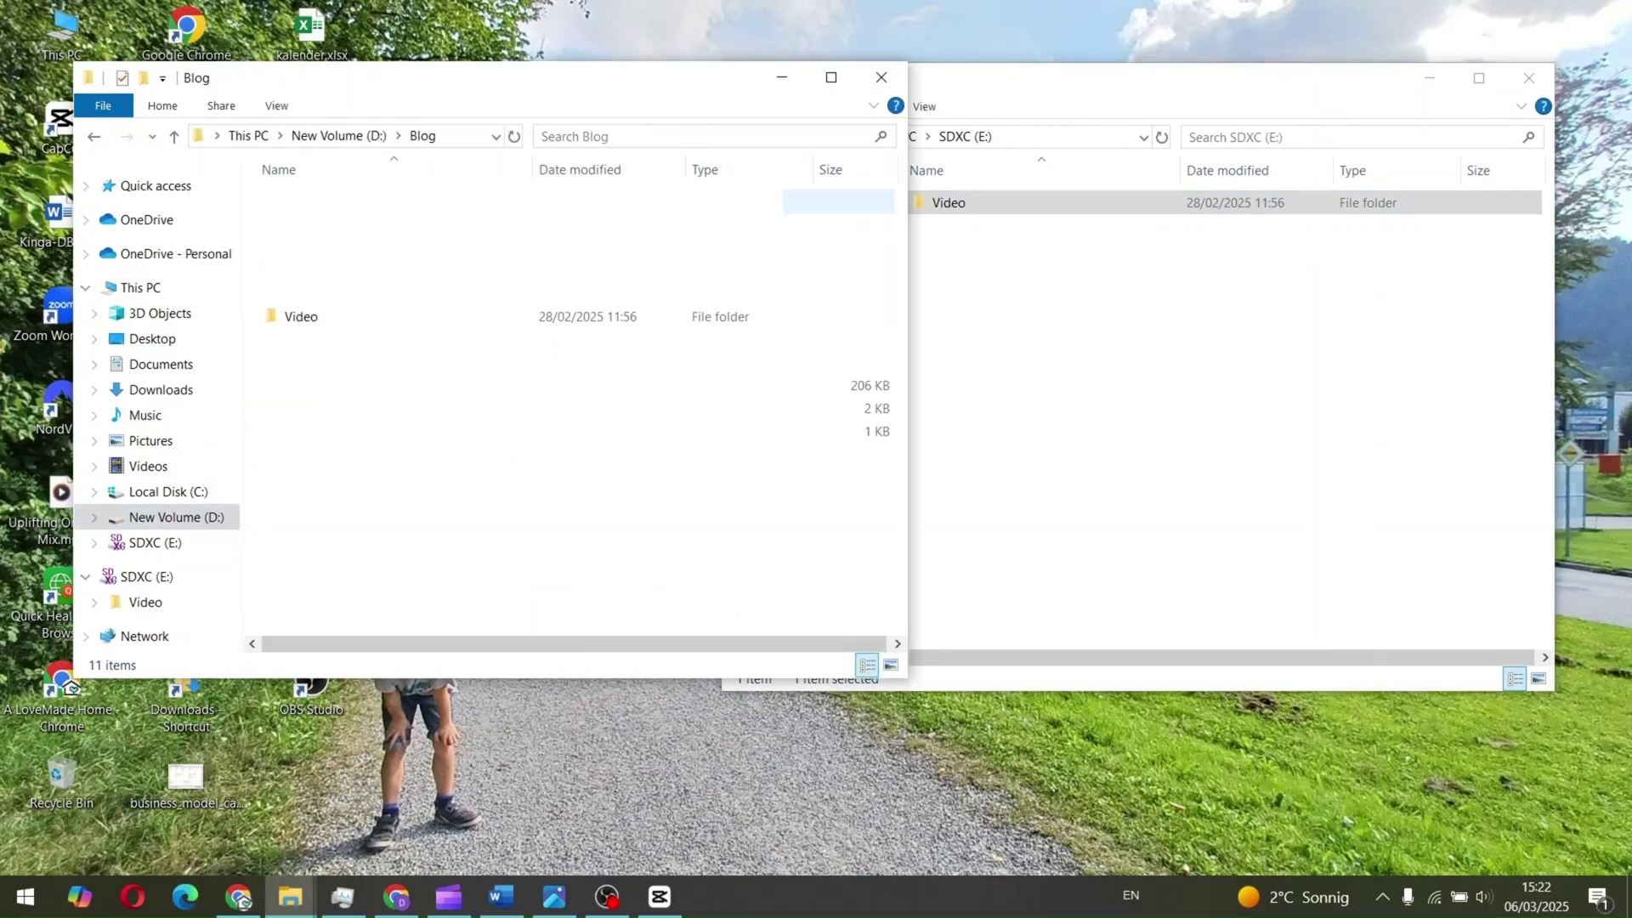
{"action": "right_click", "coordinate": [311, 319]}
{"action": "left_click", "coordinate": [398, 860]}
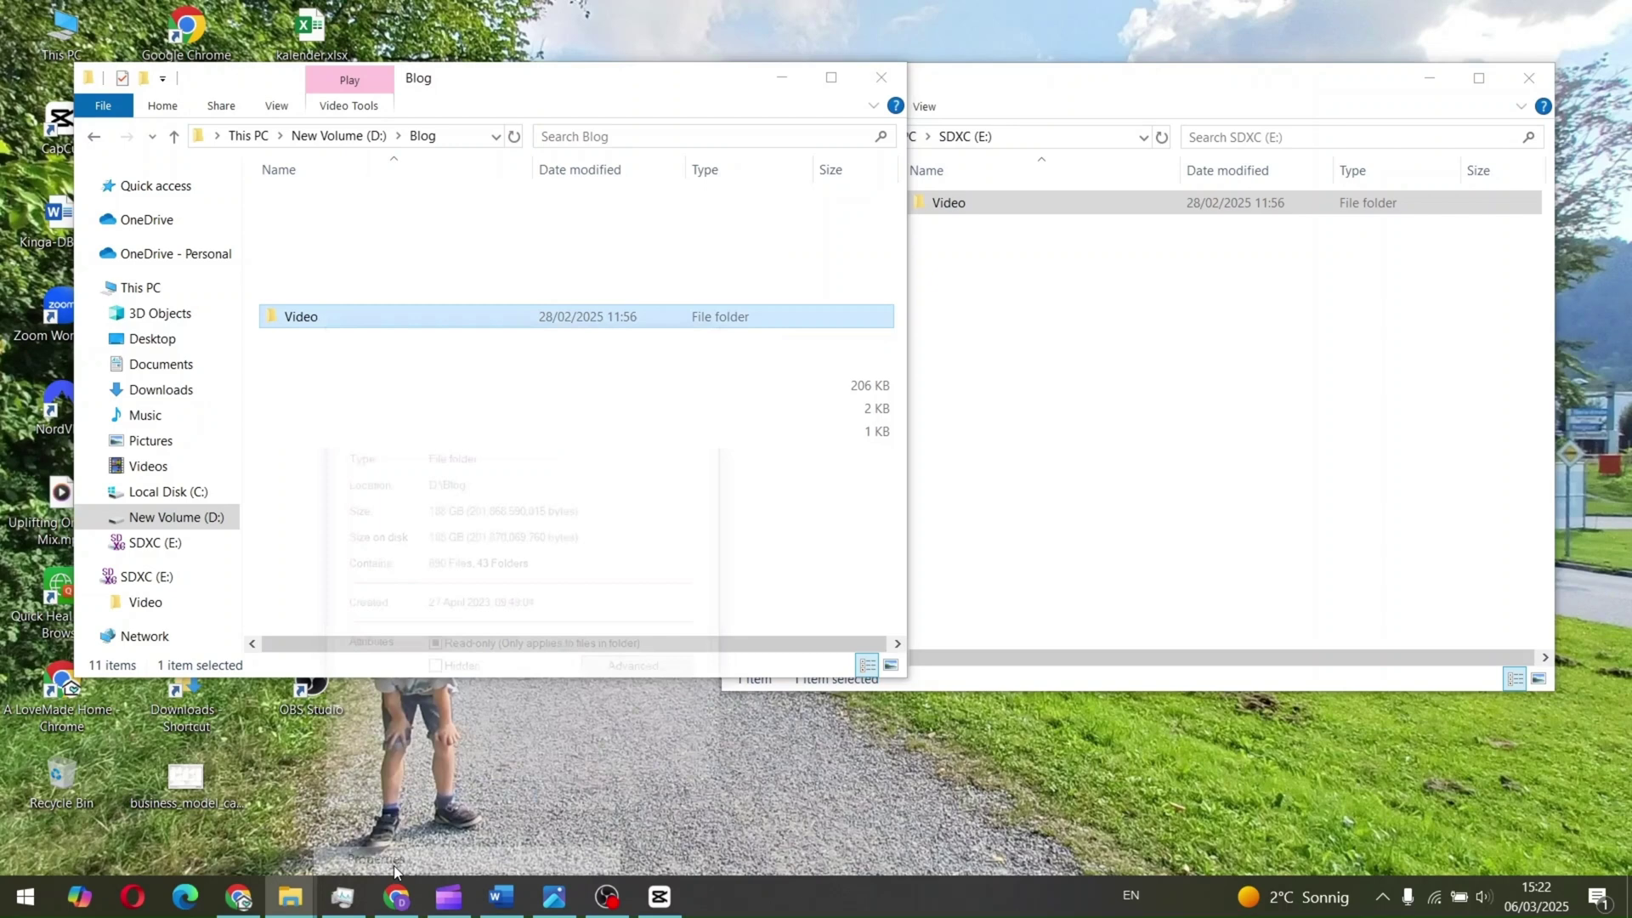
{"action": "left_click", "coordinate": [990, 399]}
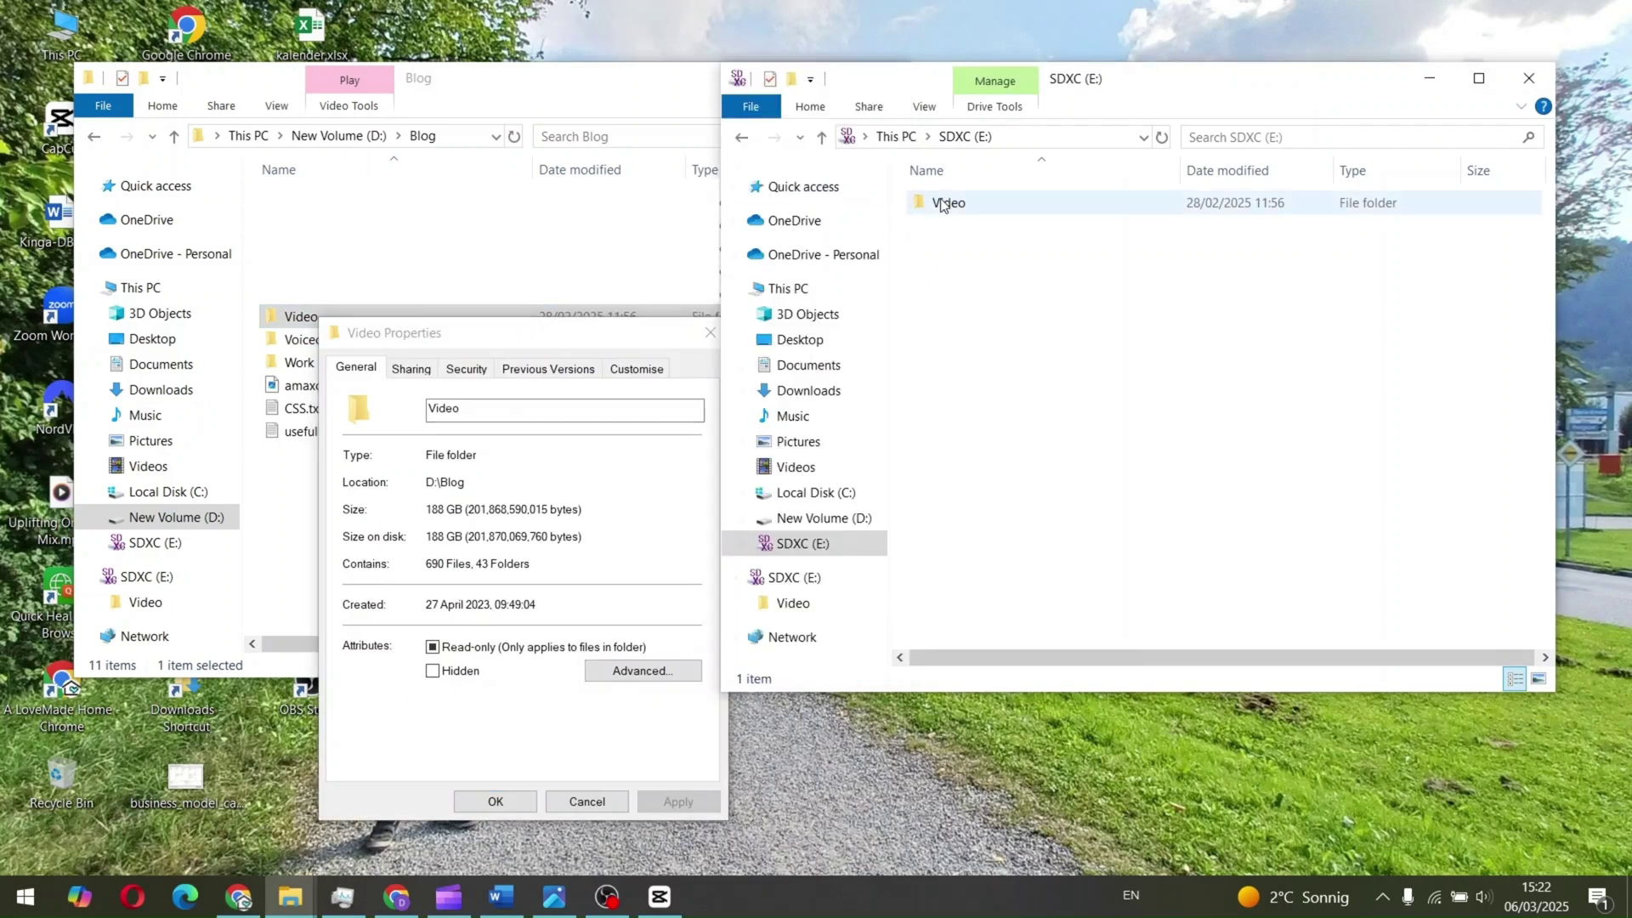
{"action": "right_click", "coordinate": [941, 205]}
{"action": "left_click", "coordinate": [1004, 697]}
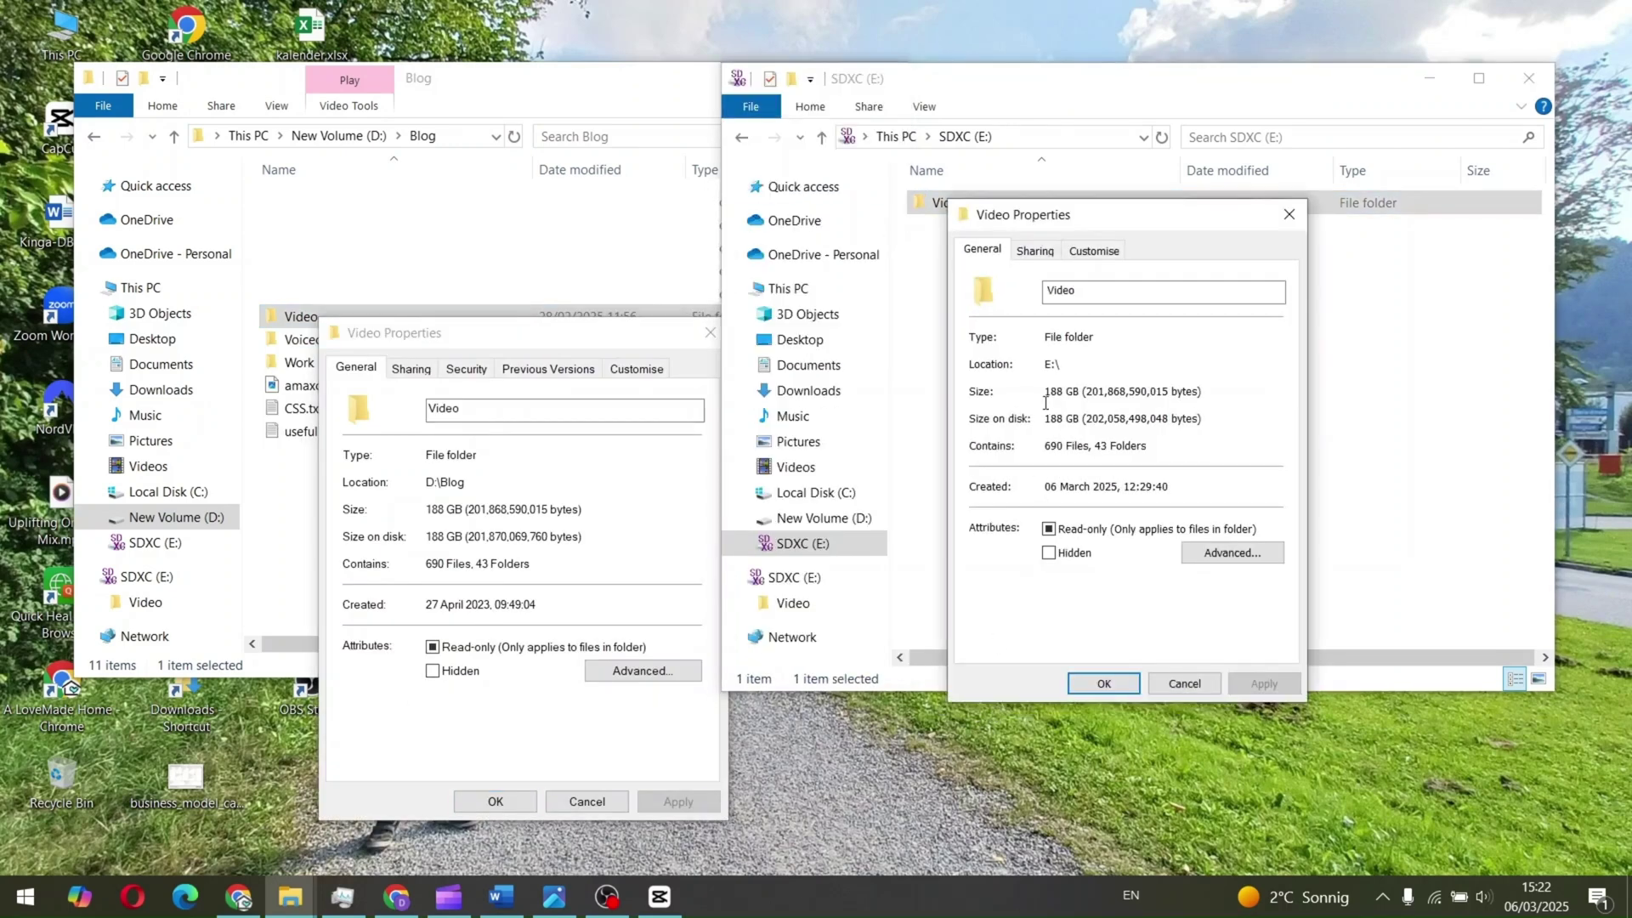
{"action": "left_click", "coordinate": [1377, 357]}
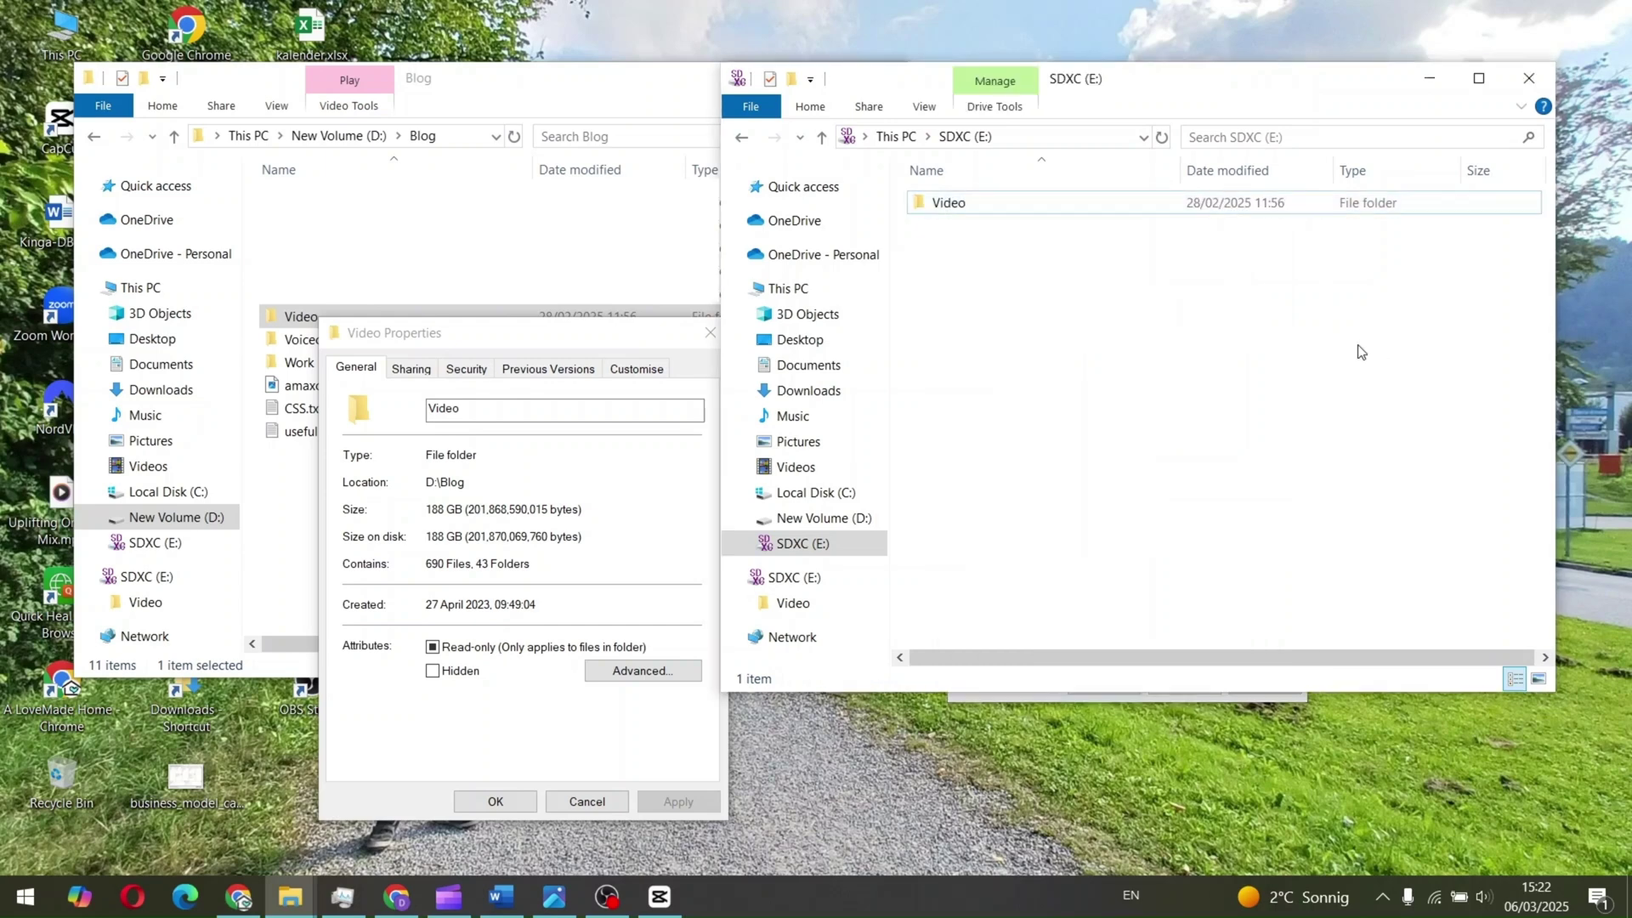
Open the copied Video folder on the card and view Halloween costume as Large icons.
{"action": "double_click", "coordinate": [952, 207]}
{"action": "scroll", "coordinate": [1009, 520], "scroll_direction": "down", "scroll_amount": 4}
{"action": "scroll", "coordinate": [1009, 520], "scroll_direction": "up", "scroll_amount": 3}
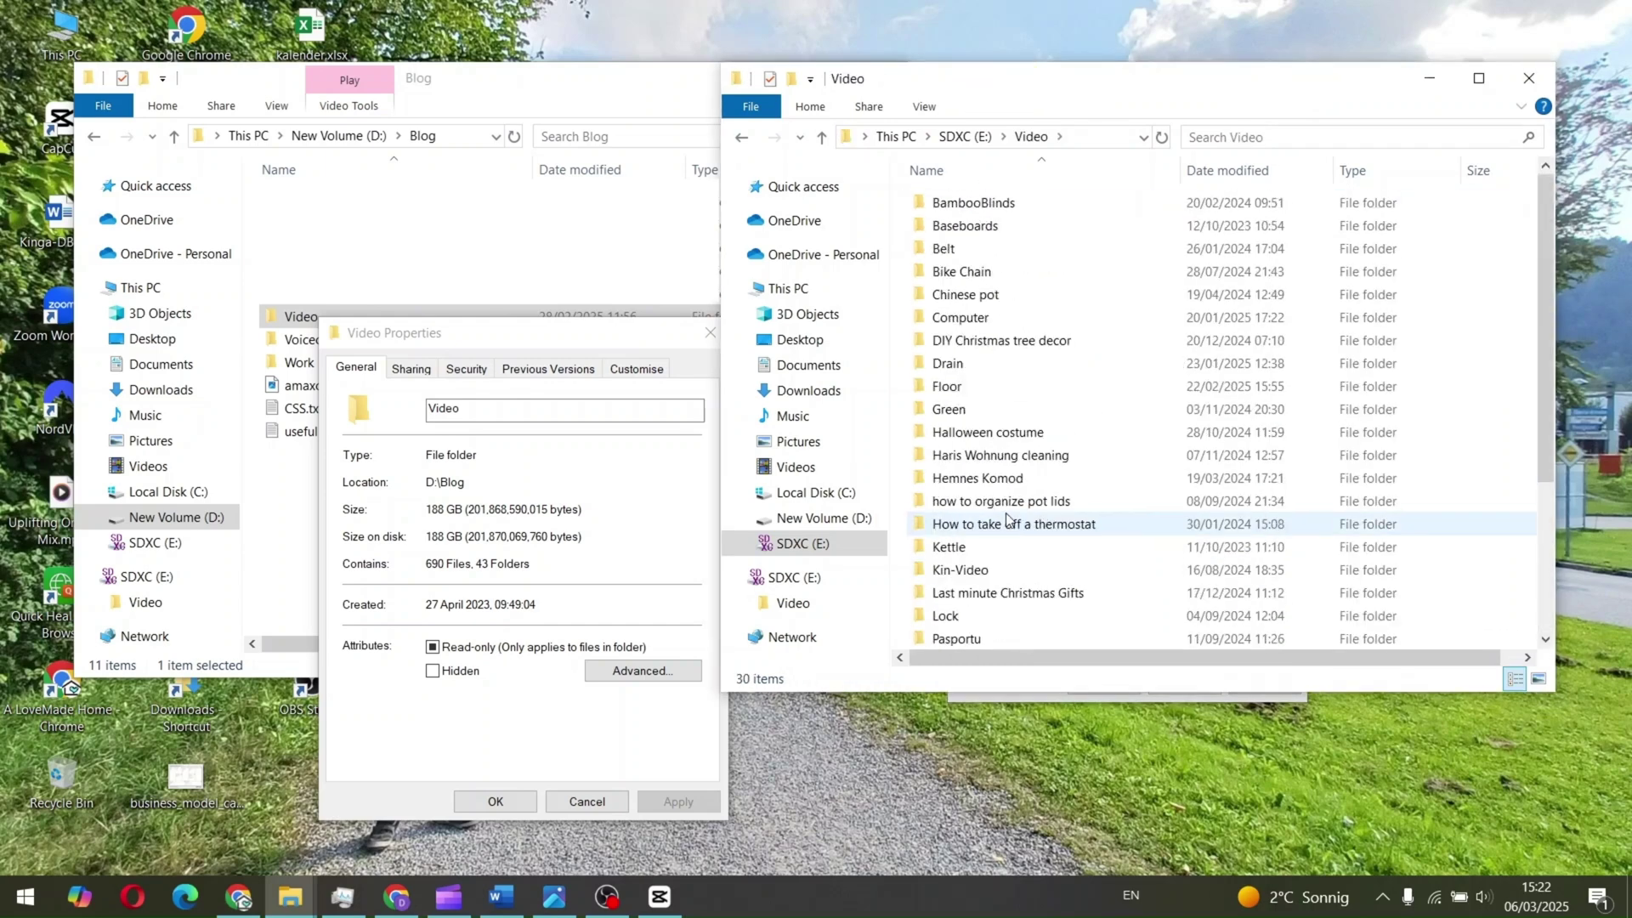
{"action": "double_click", "coordinate": [979, 432]}
{"action": "right_click", "coordinate": [925, 474]}
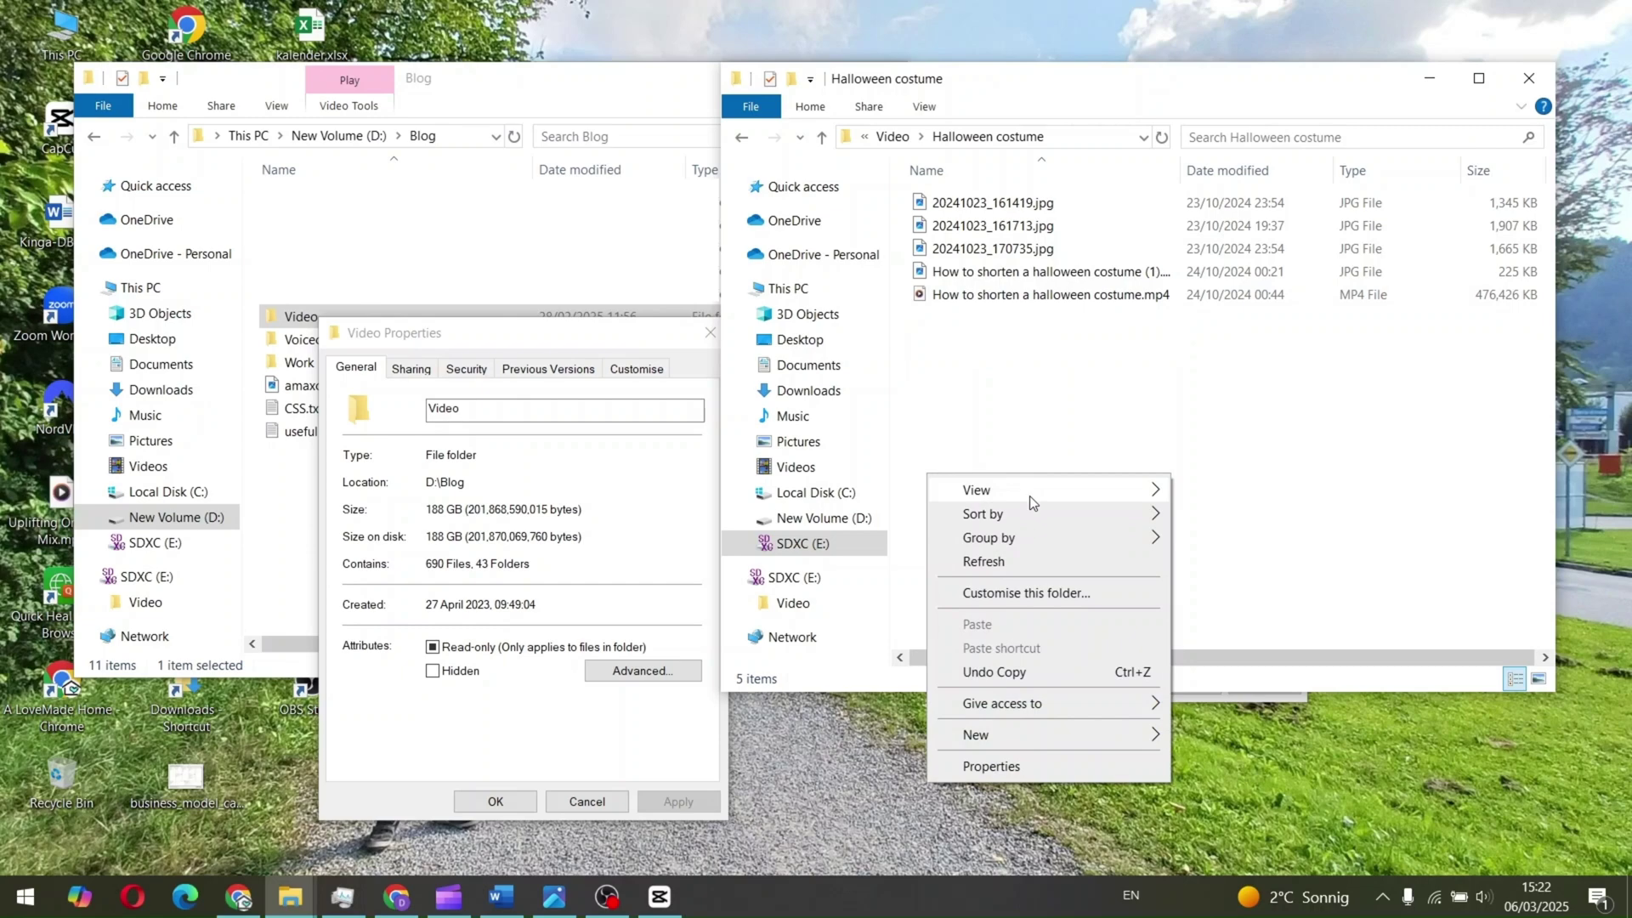
{"action": "mouse_move", "coordinate": [960, 487]}
{"action": "left_click", "coordinate": [1241, 510]}
{"action": "left_click", "coordinate": [741, 137]}
Browse the copied Bike Chain and Phone repair folders as large icons.
{"action": "double_click", "coordinate": [952, 244]}
{"action": "right_click", "coordinate": [1135, 392]}
{"action": "mouse_move", "coordinate": [1147, 406]}
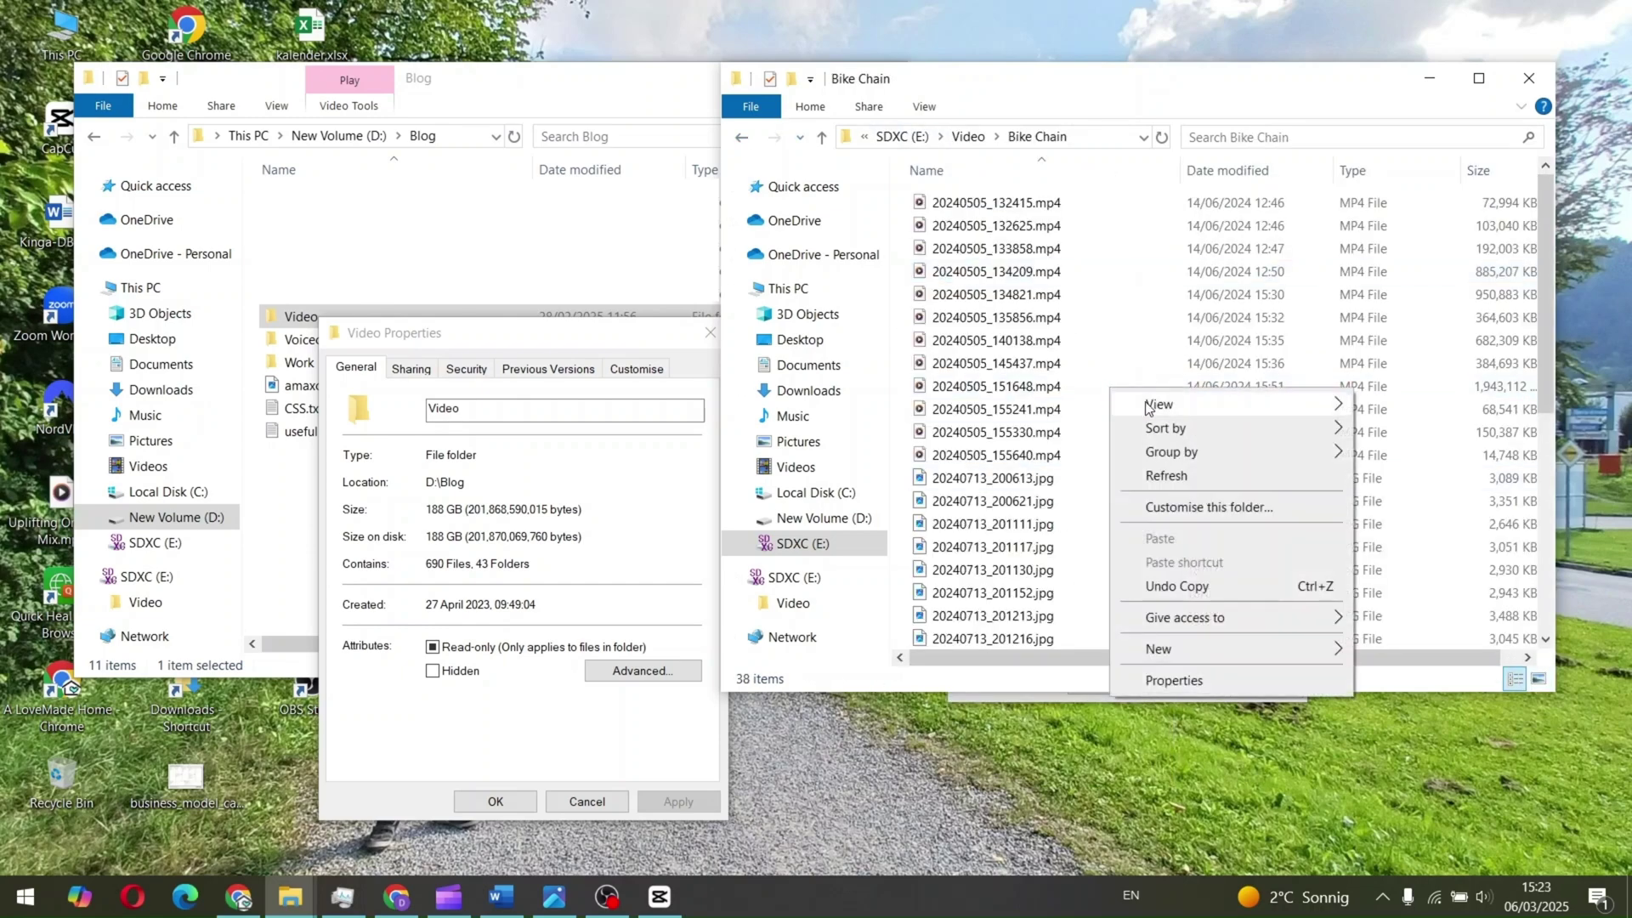
{"action": "left_click", "coordinate": [1029, 425]}
{"action": "scroll", "coordinate": [1048, 595], "scroll_direction": "down", "scroll_amount": 8}
{"action": "left_click", "coordinate": [742, 137]}
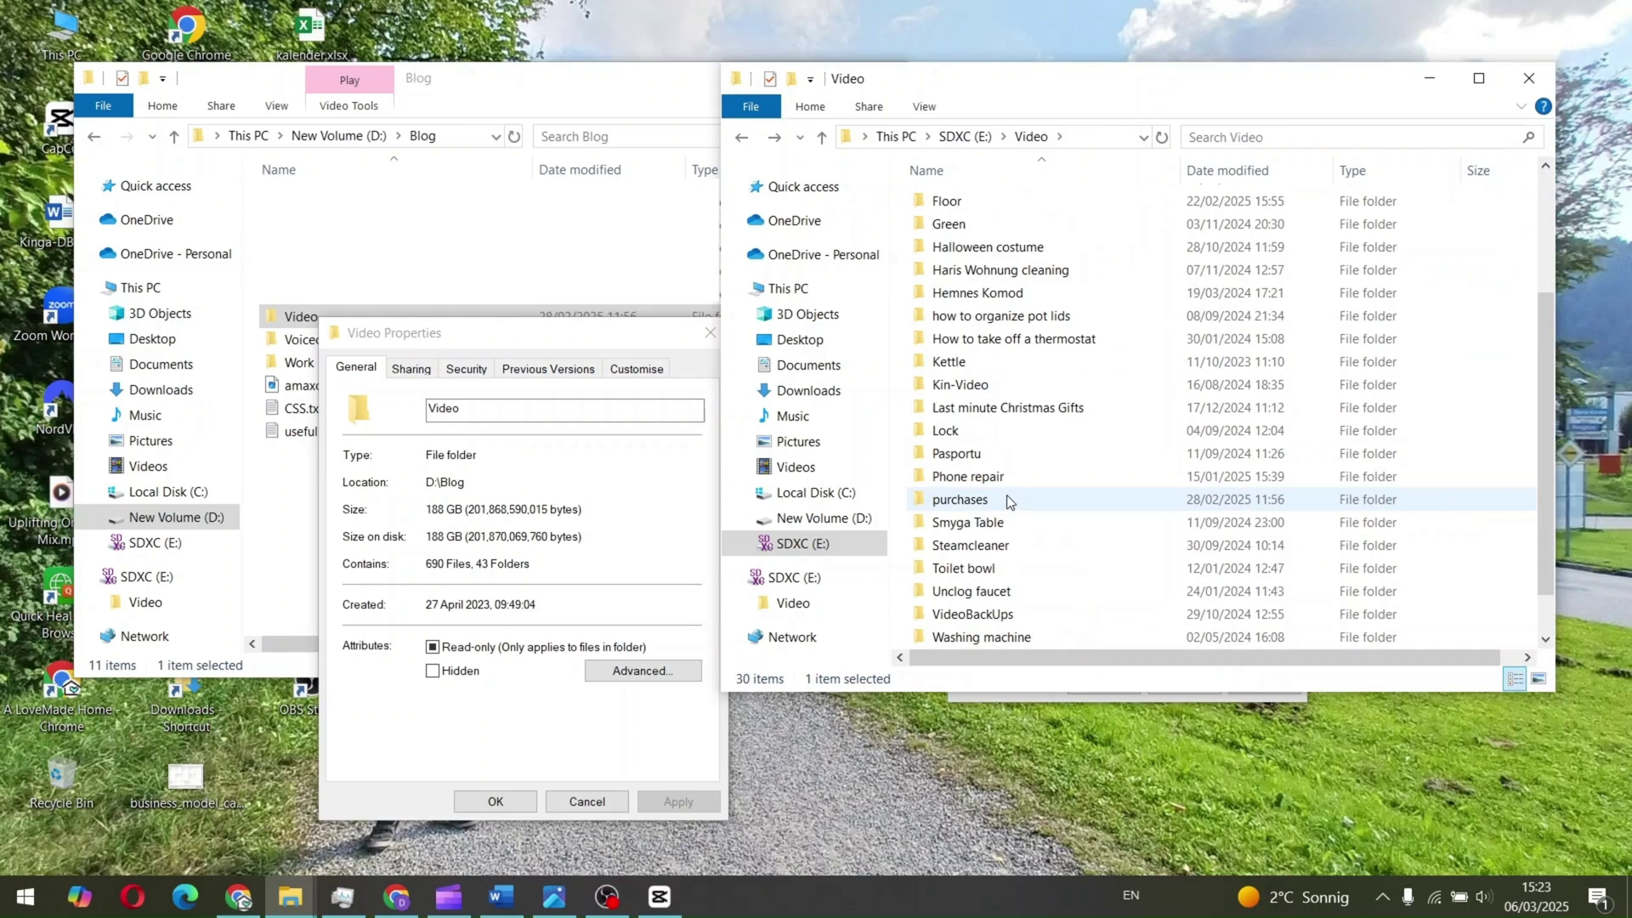
{"action": "double_click", "coordinate": [978, 470]}
{"action": "right_click", "coordinate": [1120, 283]}
{"action": "mouse_move", "coordinate": [1156, 292]}
{"action": "left_click", "coordinate": [1428, 329]}
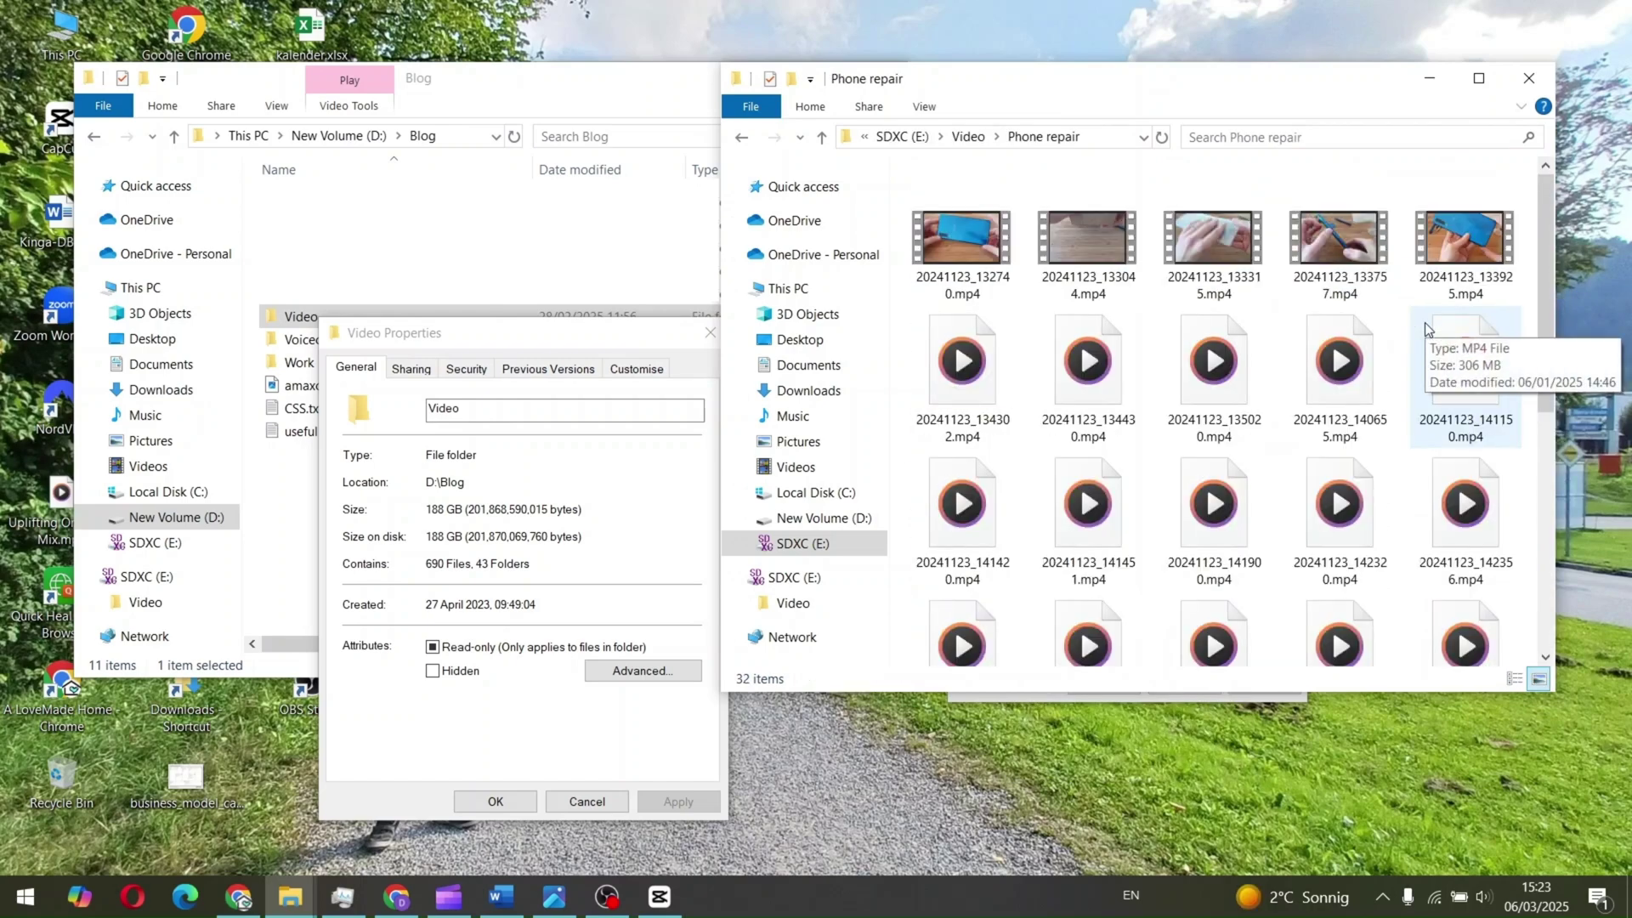
{"action": "scroll", "coordinate": [1176, 512], "scroll_direction": "down", "scroll_amount": 5}
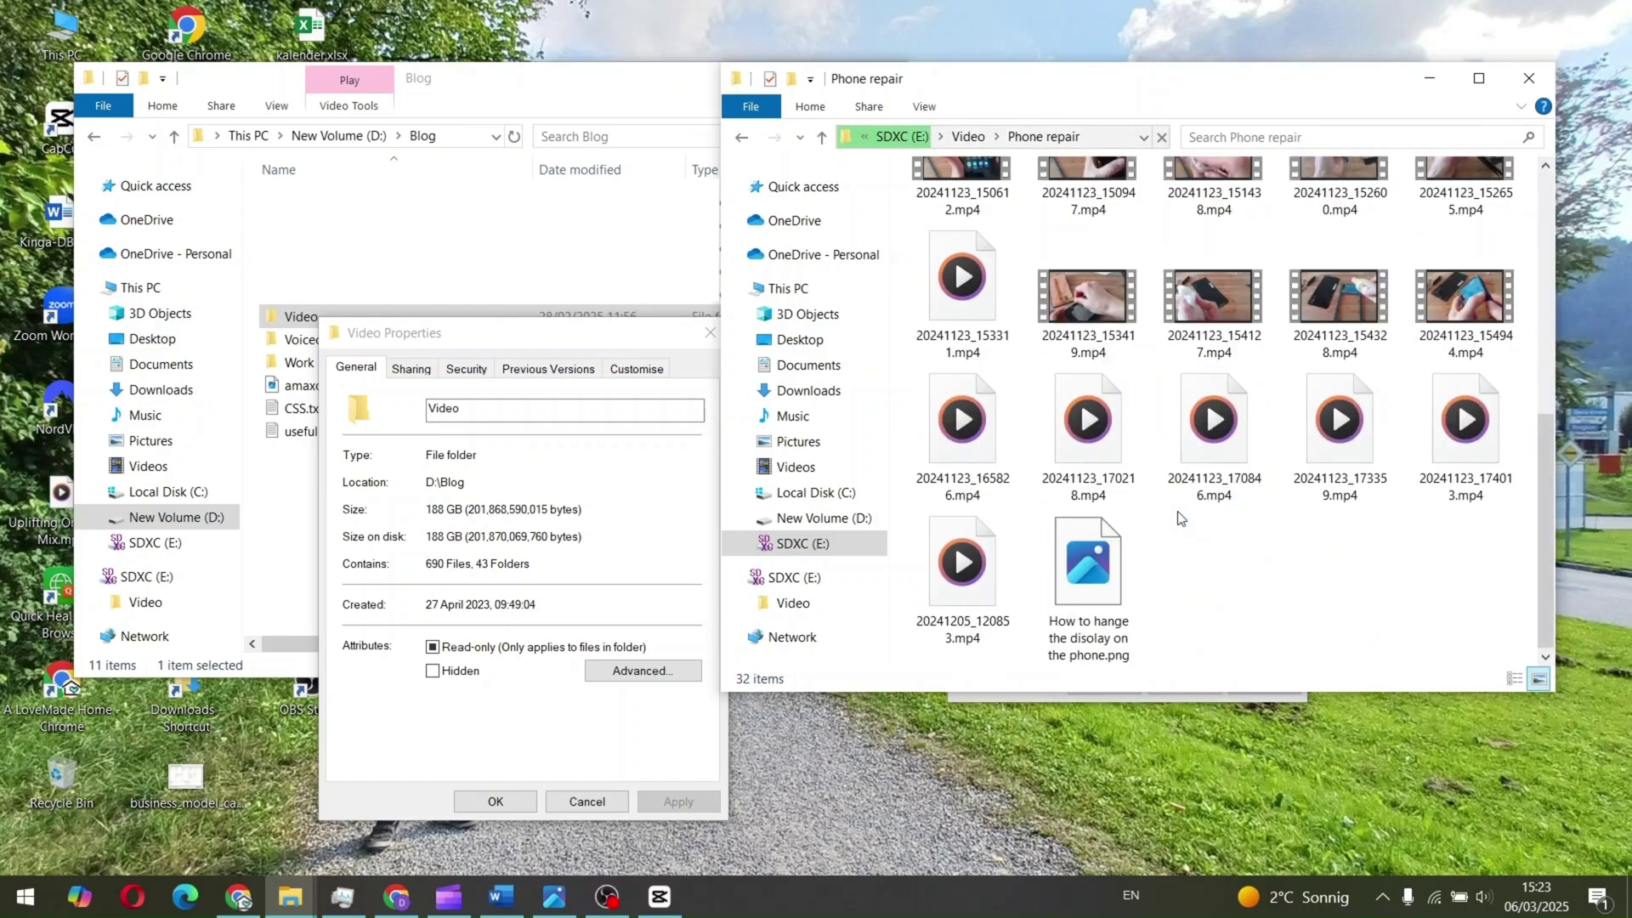
{"action": "left_click", "coordinate": [742, 137]}
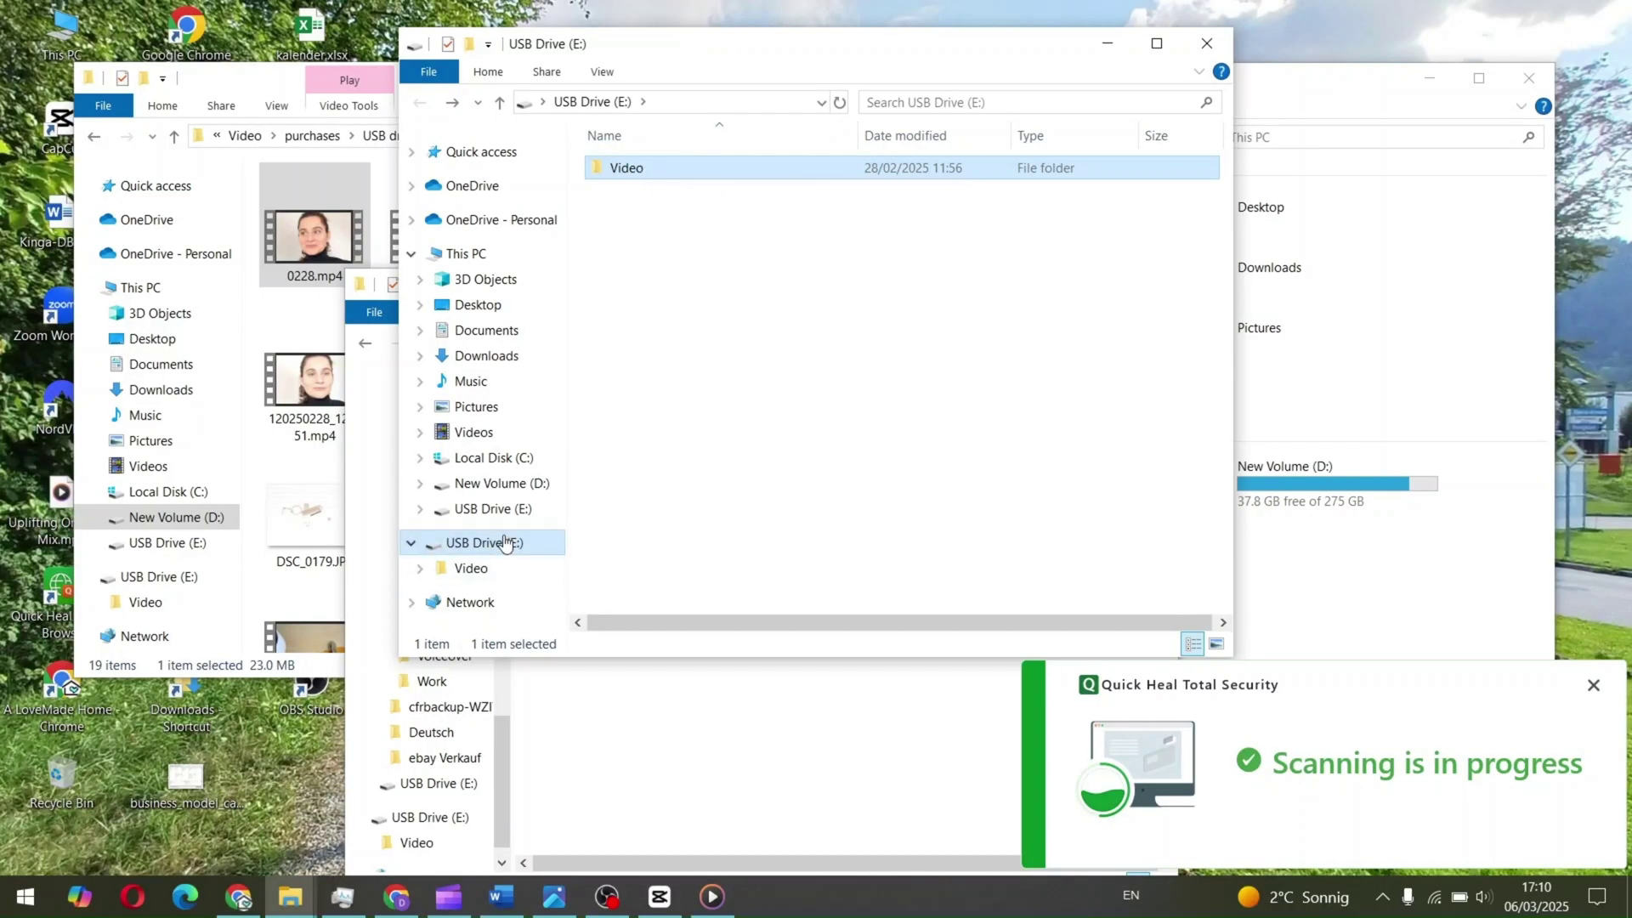
Confirm in Properties that USB Drive (E:) has a 953 GB capacity.
{"action": "right_click", "coordinate": [506, 544]}
{"action": "left_click", "coordinate": [620, 862]}
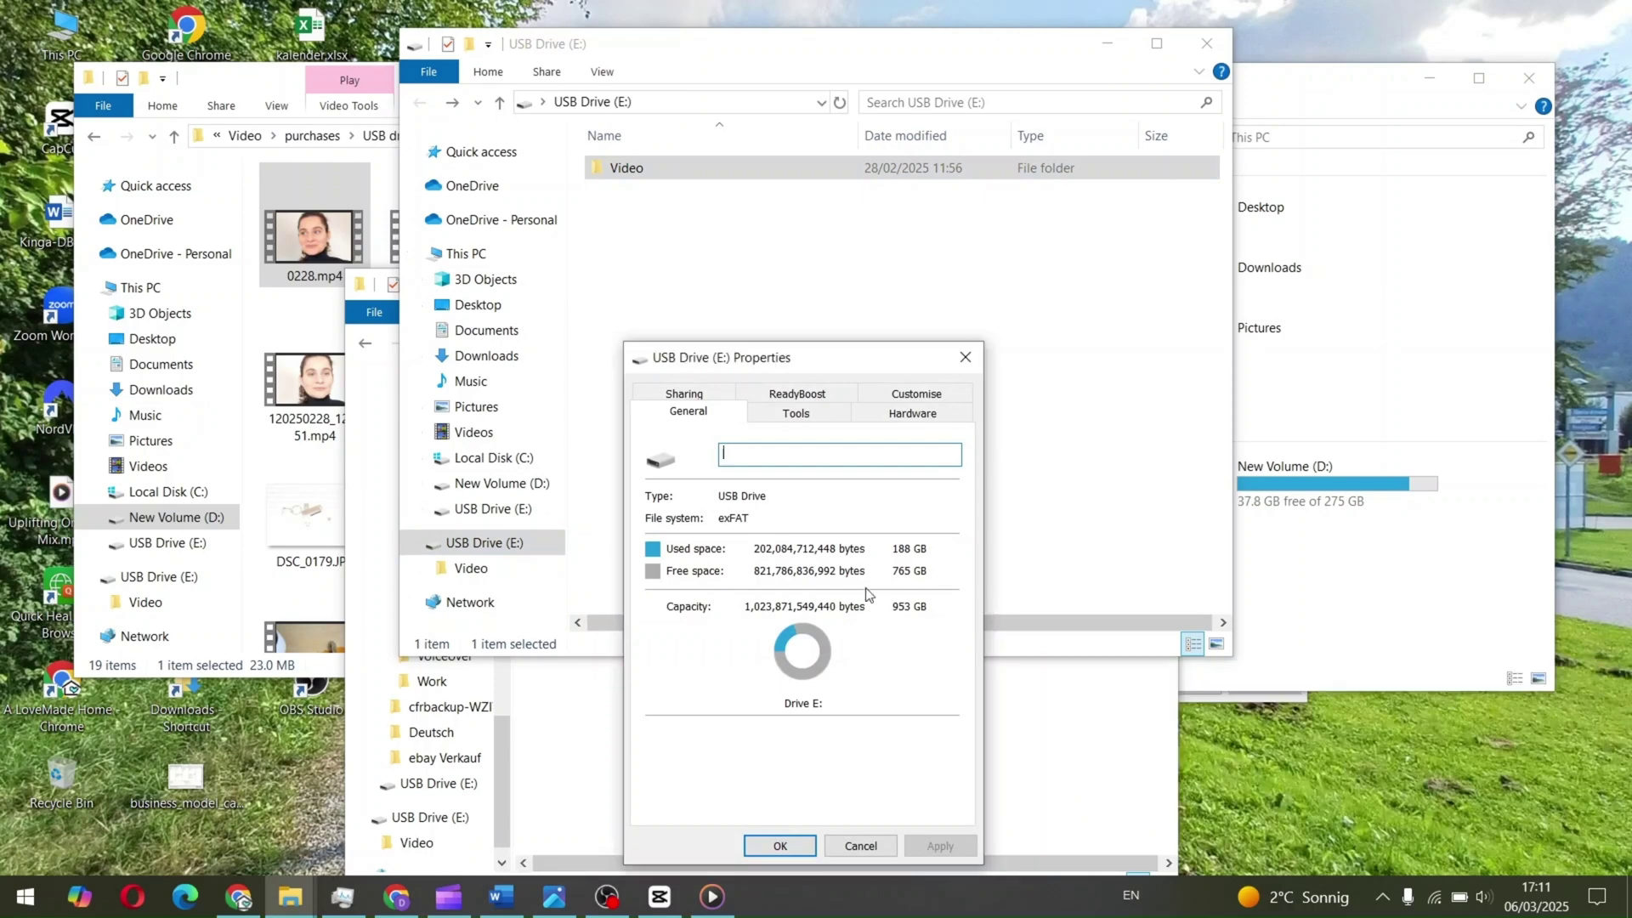
{"action": "left_click", "coordinate": [777, 848]}
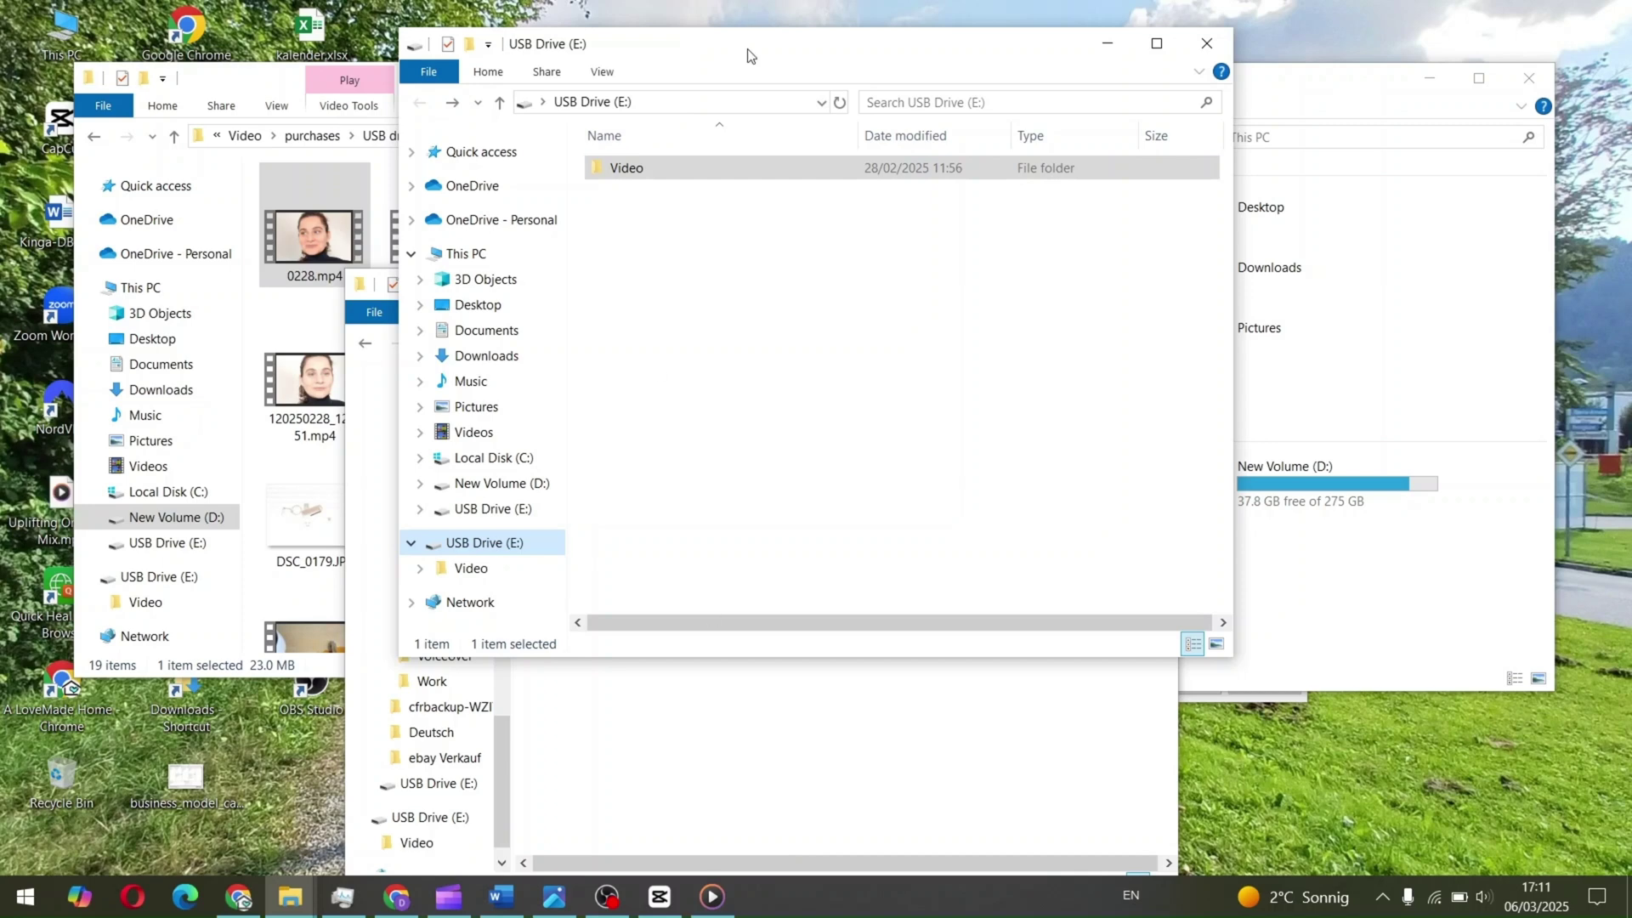
Check the 2.87 GB Old timers folder in Samsung Flow and copy it beside Video on E:.
{"action": "left_click", "coordinate": [290, 897]}
{"action": "right_click", "coordinate": [941, 408]}
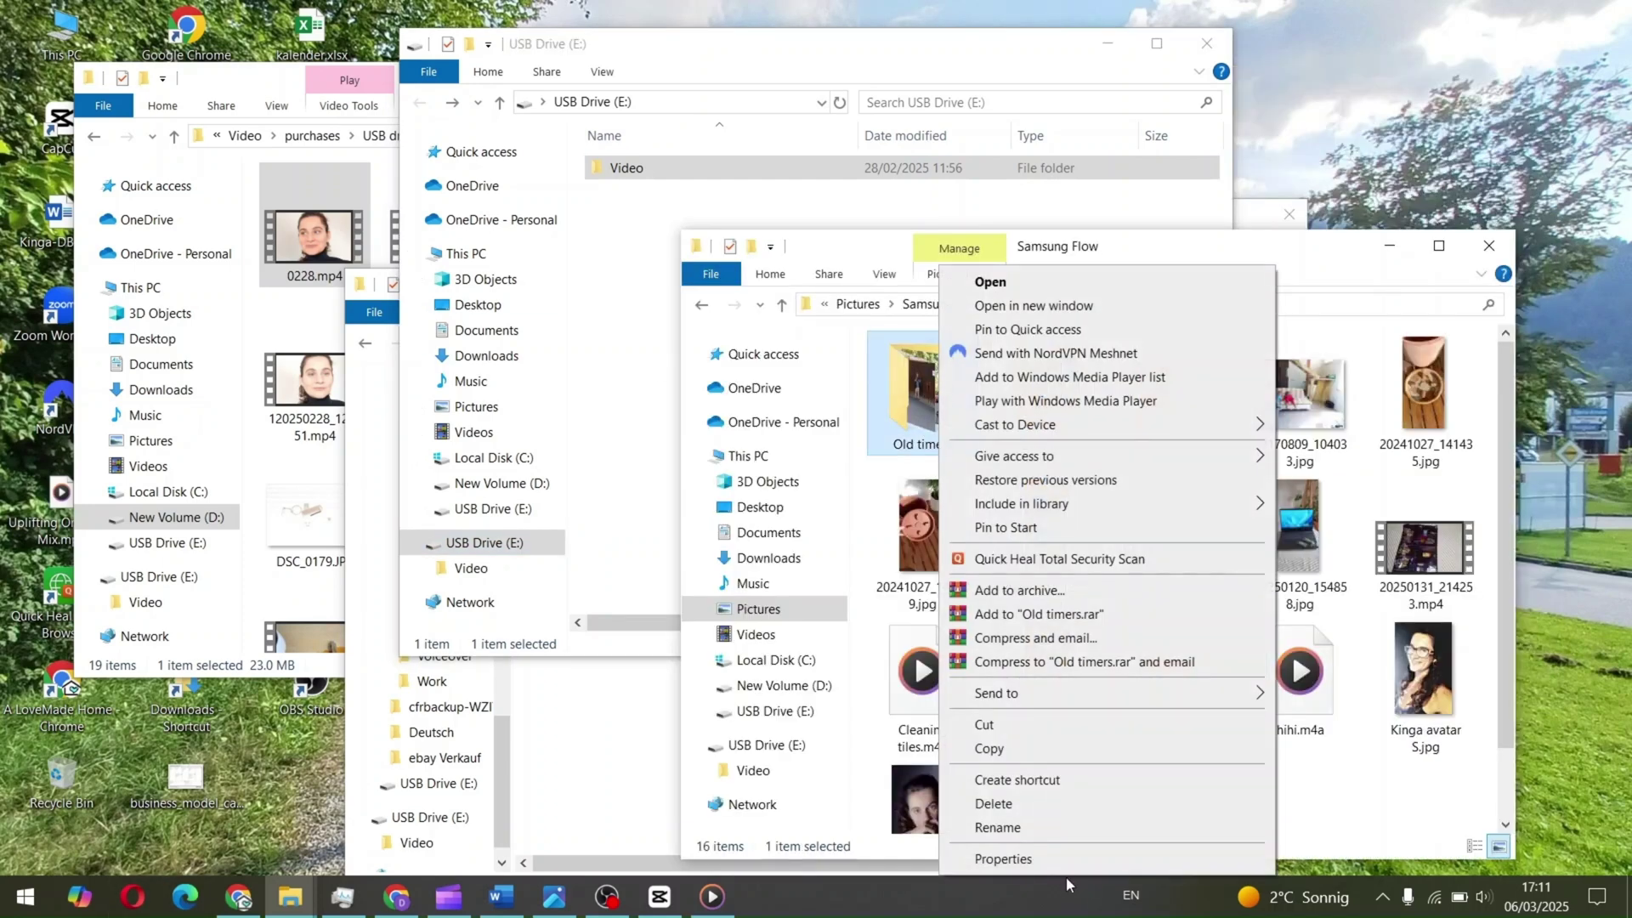
{"action": "left_click", "coordinate": [1064, 862]}
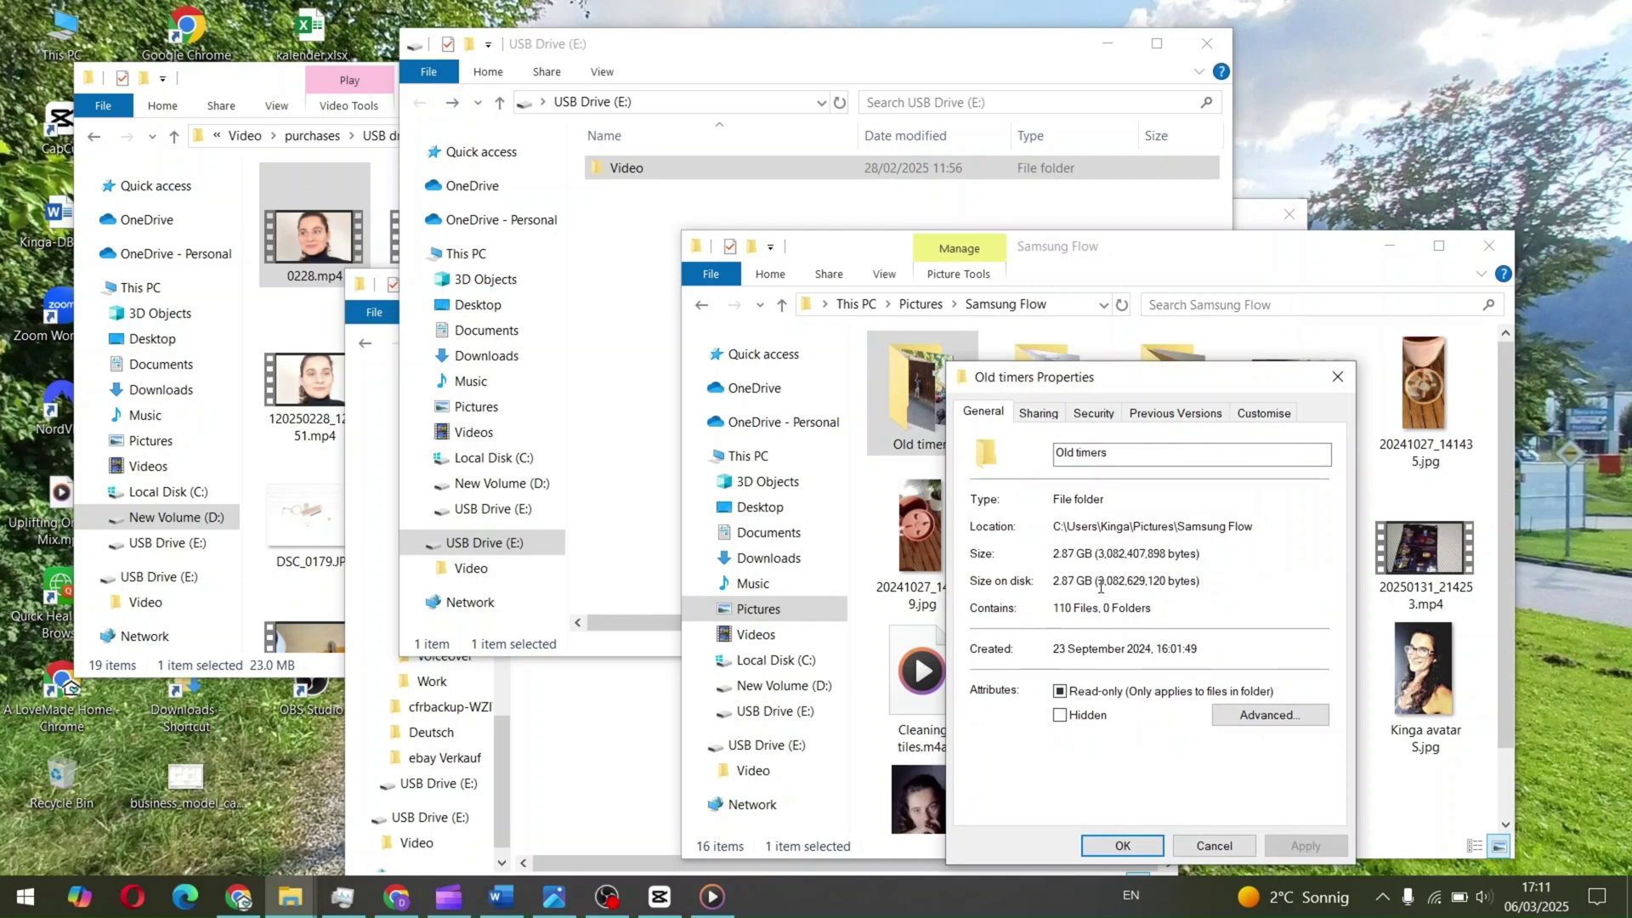
{"action": "left_click", "coordinate": [1122, 846]}
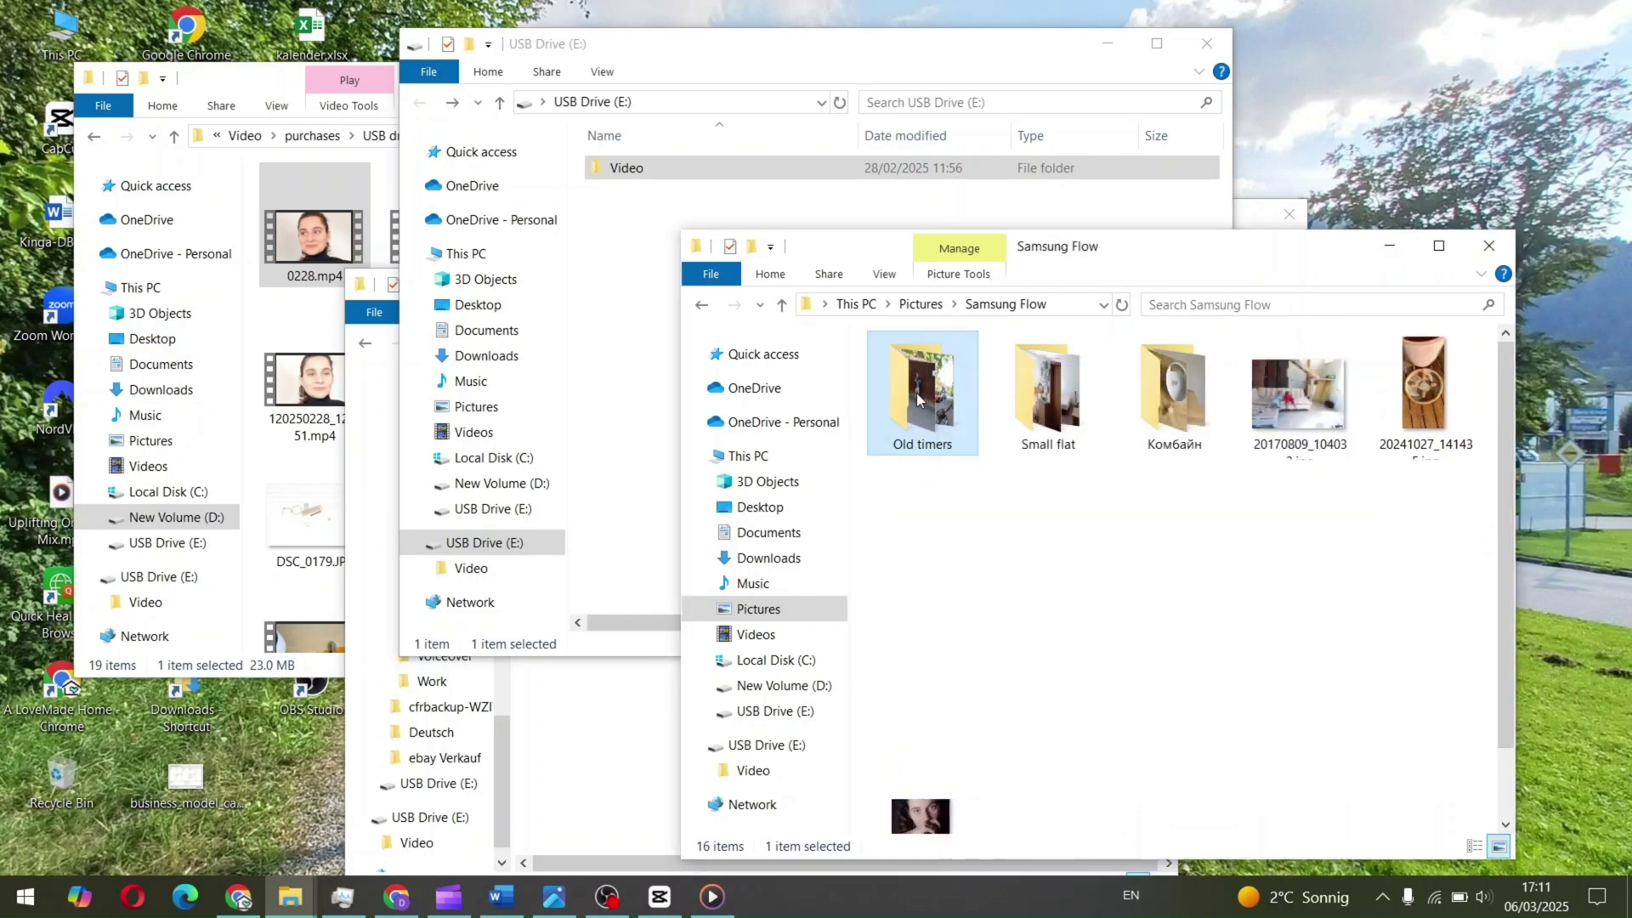
{"action": "left_click", "coordinate": [619, 402]}
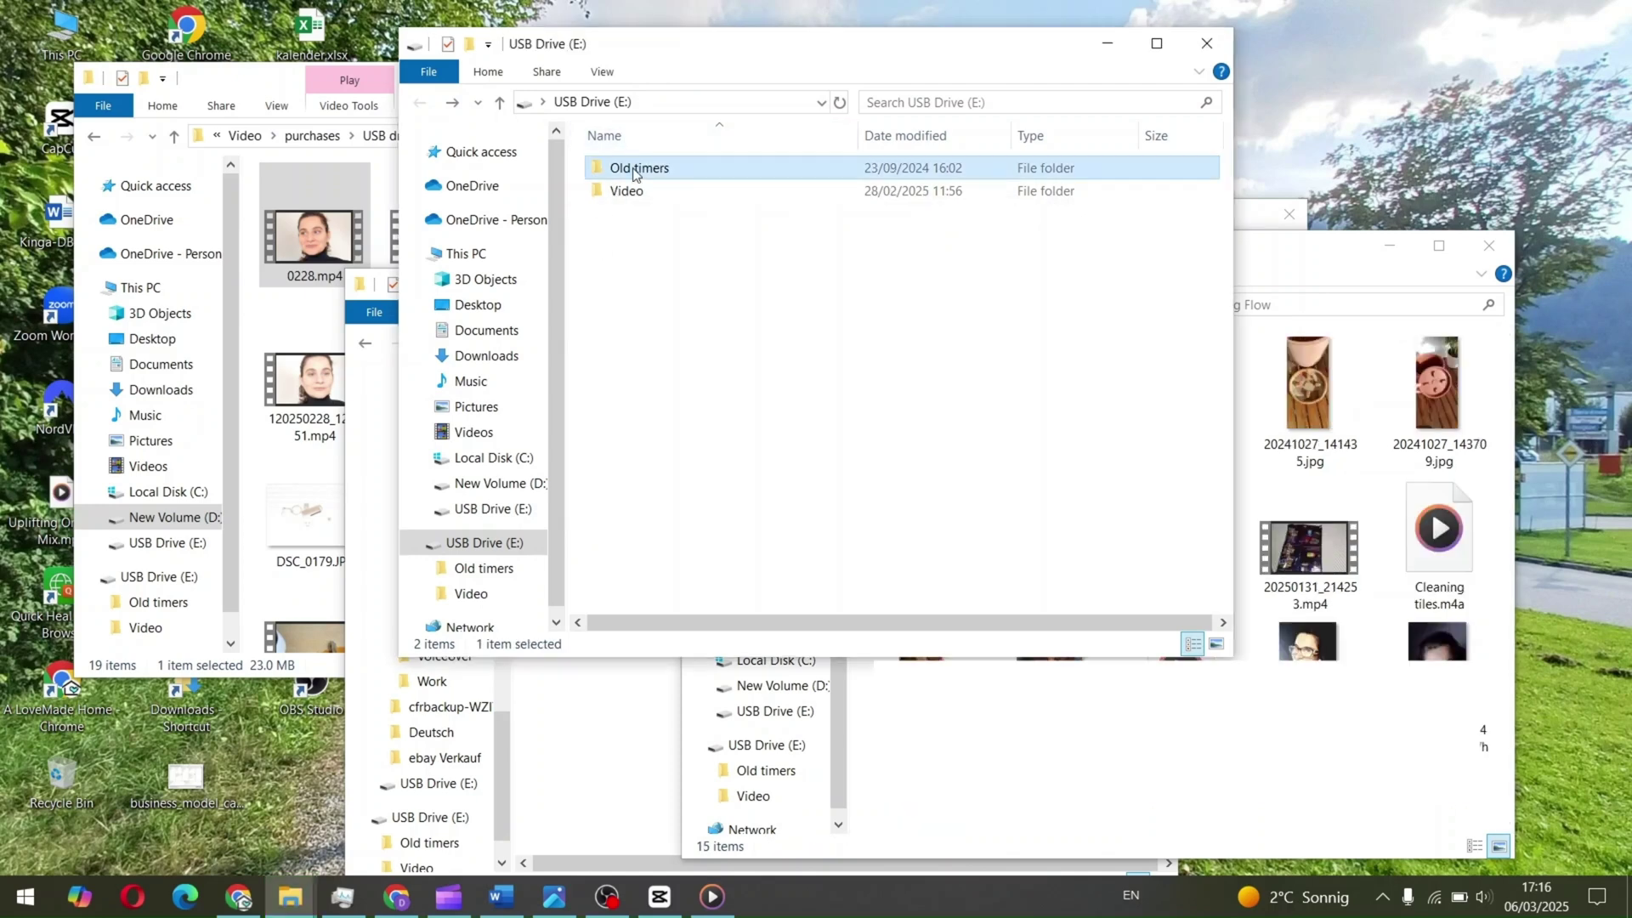
{"action": "mouse_move", "coordinate": [632, 167]}
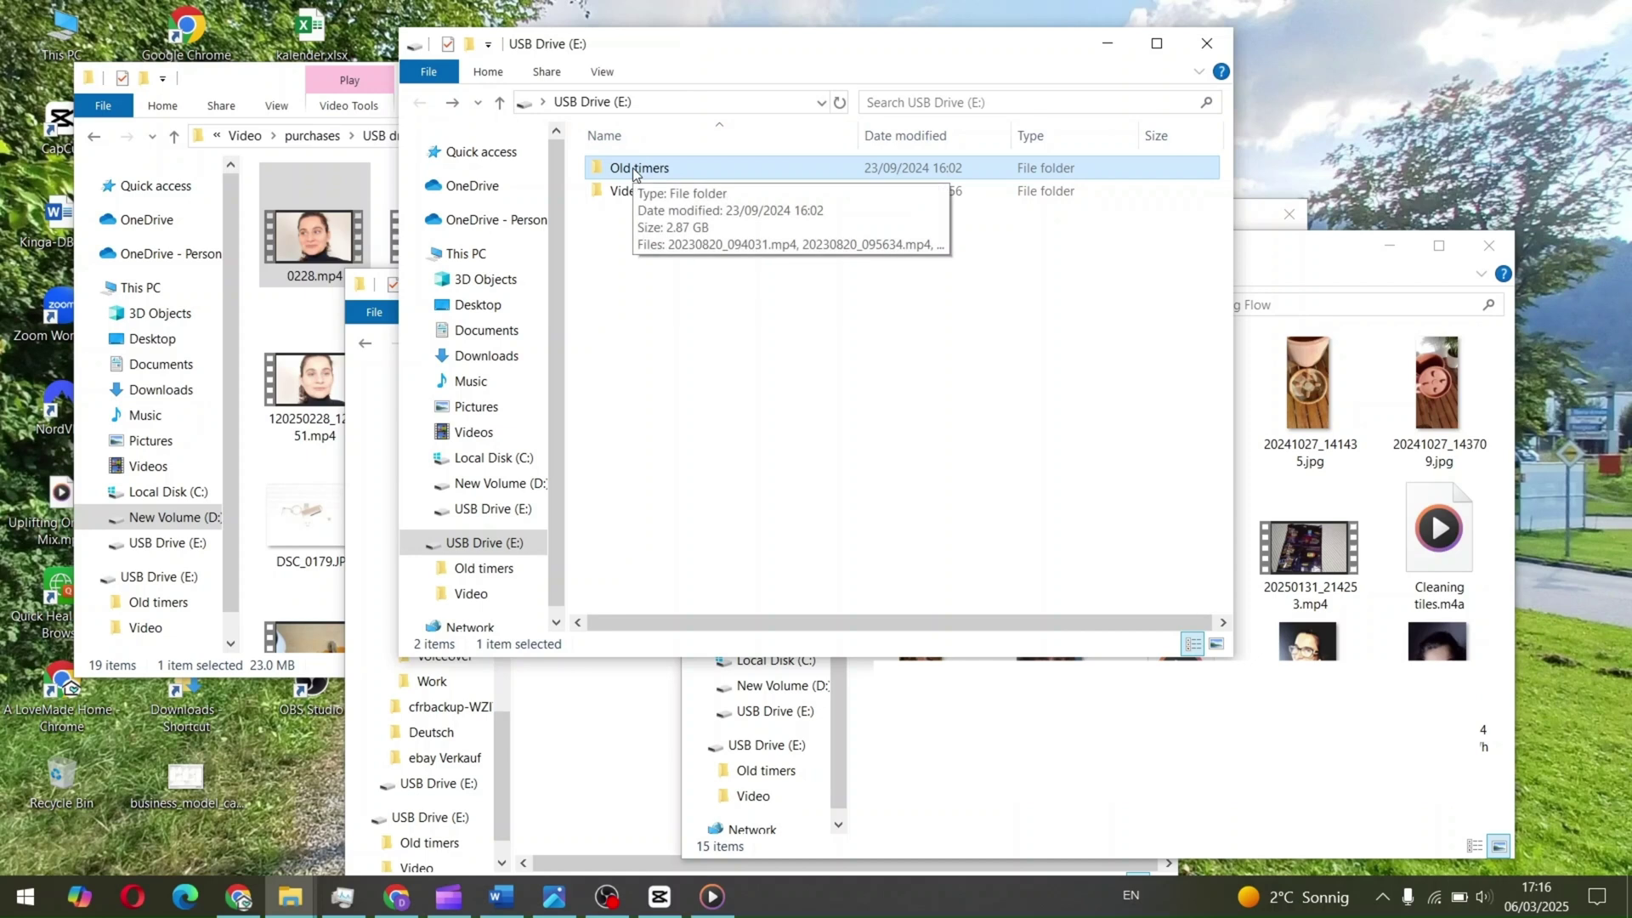